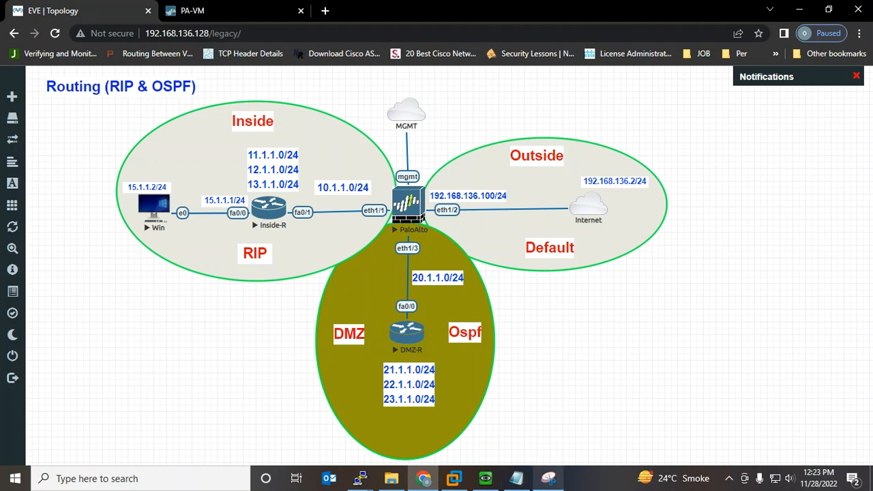
Step: Capture the whole RIP and OSPF routing topology as a snip in the Snipping Tool
click(549, 479)
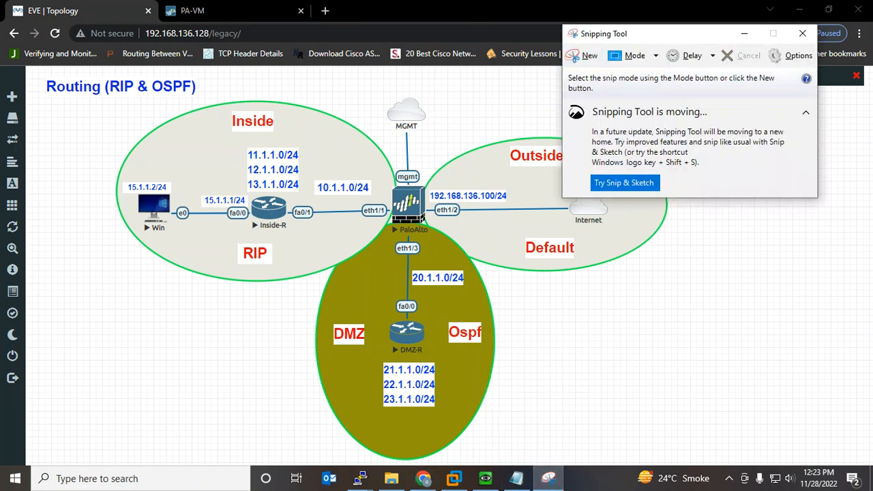
click(584, 56)
drag(36, 73, 753, 462)
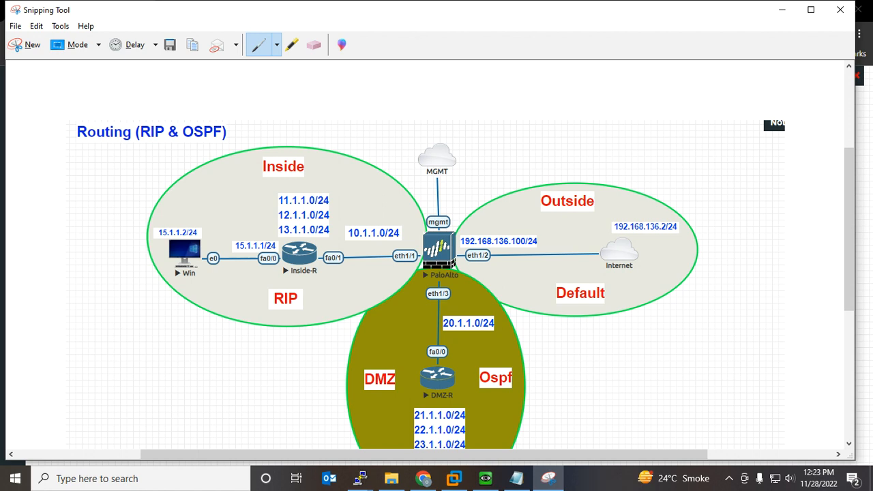
Step: Annotate the snip with pen strokes linking the Inside RIP networks and the DMZ OSPF networks through the PaloAlto firewall, and put it away
mouse_move(236, 231)
mouse_down()
mouse_move(259, 194)
mouse_move(319, 183)
mouse_move(436, 229)
mouse_move(425, 216)
mouse_up()
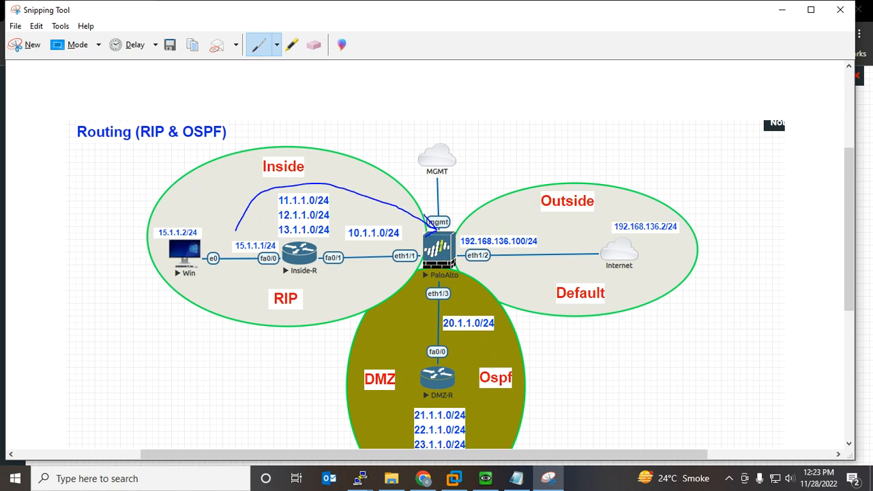
mouse_move(305, 319)
mouse_down()
mouse_move(335, 308)
mouse_move(426, 211)
mouse_move(126, 205)
mouse_move(226, 329)
mouse_up()
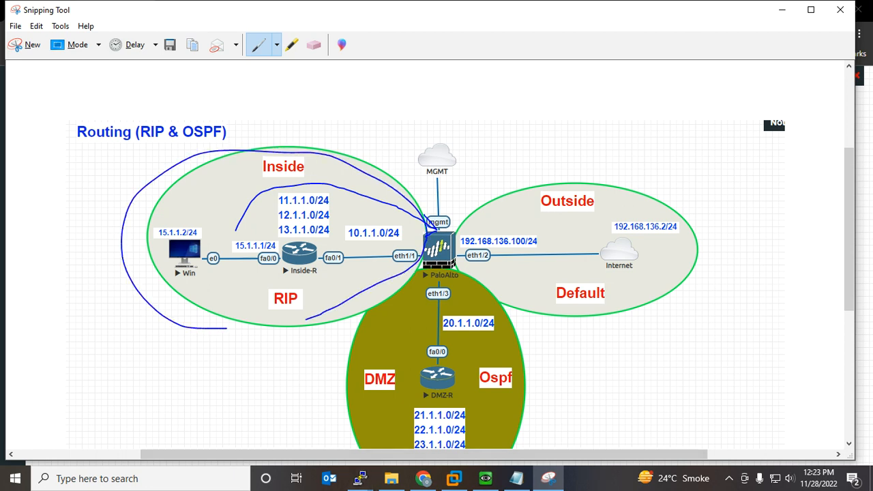
scroll(436, 273, down, 1)
mouse_move(481, 386)
mouse_down()
mouse_move(382, 406)
mouse_move(488, 419)
mouse_move(466, 379)
mouse_move(451, 228)
mouse_move(437, 221)
mouse_move(480, 212)
mouse_move(442, 246)
mouse_up()
mouse_move(476, 429)
mouse_down()
mouse_move(477, 390)
mouse_move(455, 331)
mouse_move(301, 241)
mouse_move(329, 244)
mouse_move(311, 254)
mouse_up()
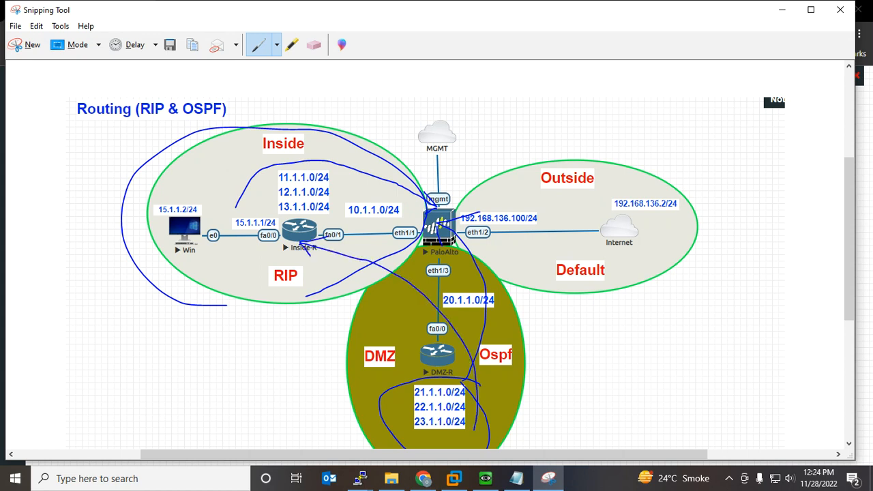
mouse_move(327, 178)
mouse_down()
mouse_move(391, 201)
mouse_move(457, 314)
mouse_move(470, 380)
mouse_move(452, 361)
mouse_move(483, 361)
mouse_up()
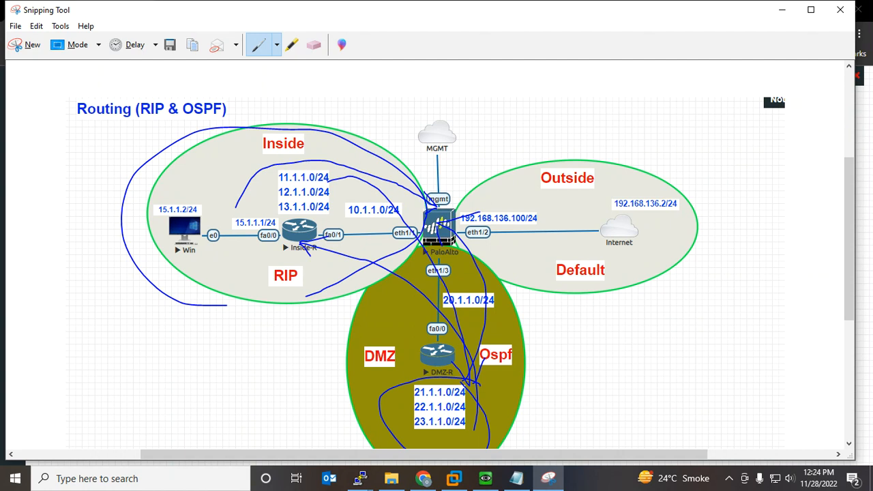
click(490, 452)
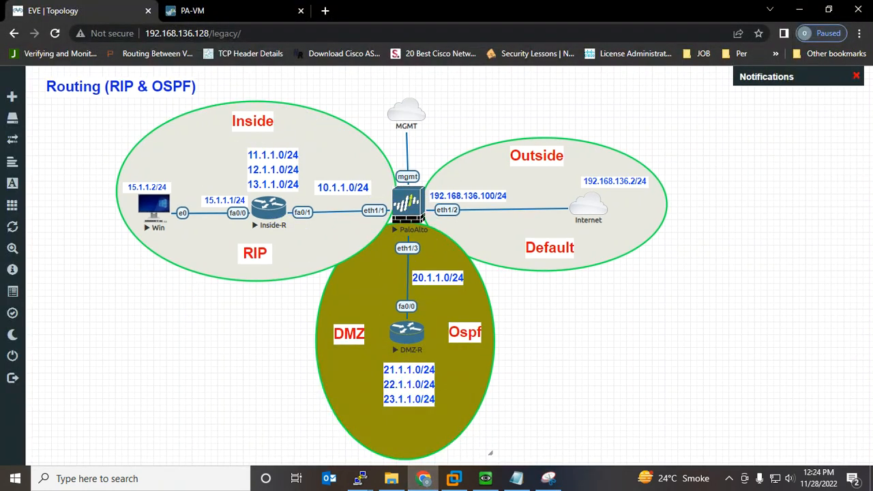
Step: Switch to the Inside-R PuTTY console and enter privileged mode with "en"
mouse_move(361, 479)
click(293, 420)
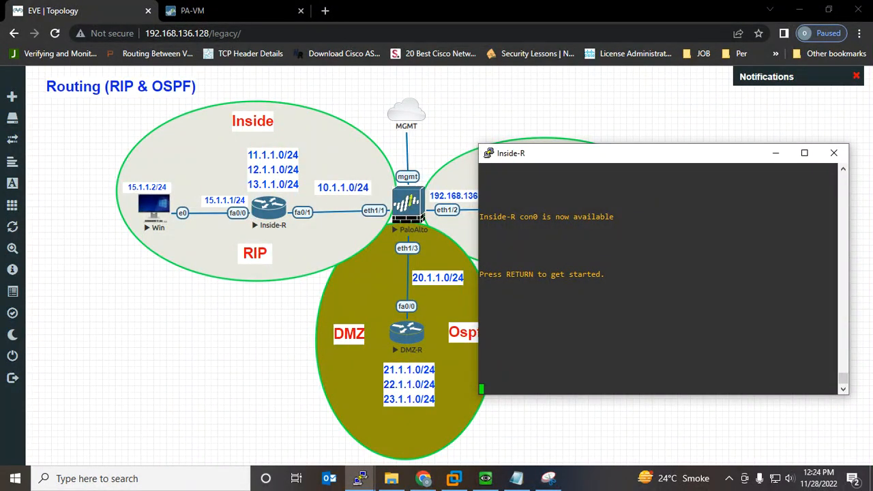
key(Return)
key(Return)
key(Return)
key(Return)
key(Return)
text(en)
key(Return)
key(Return)
key(Return)
key(Return)
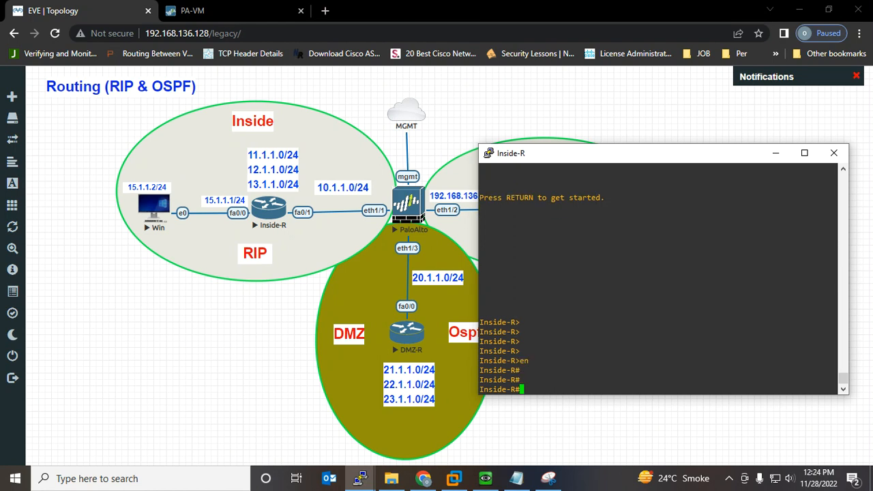
Step: Display Inside-R's full routing table with "sh ip route" and highlight the 50.50.50.50 and 25.25.25.25 RIP routes
text(sh ip ro)
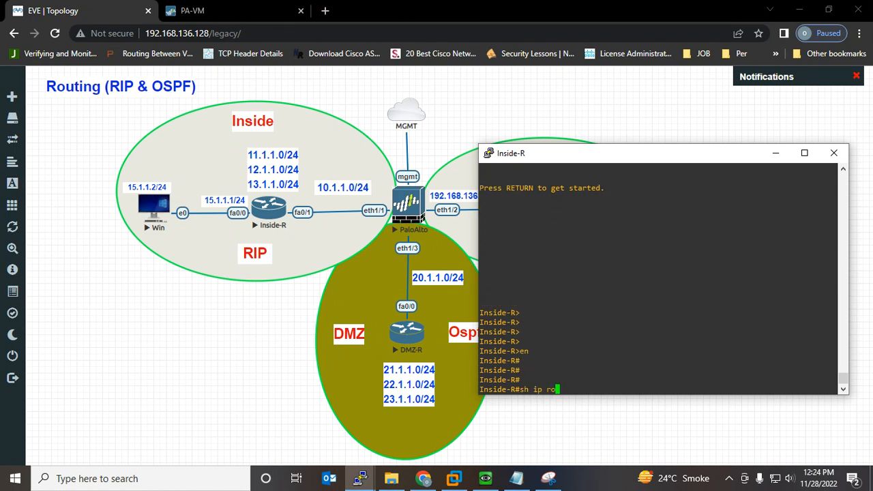
key(Tab)
key(Return)
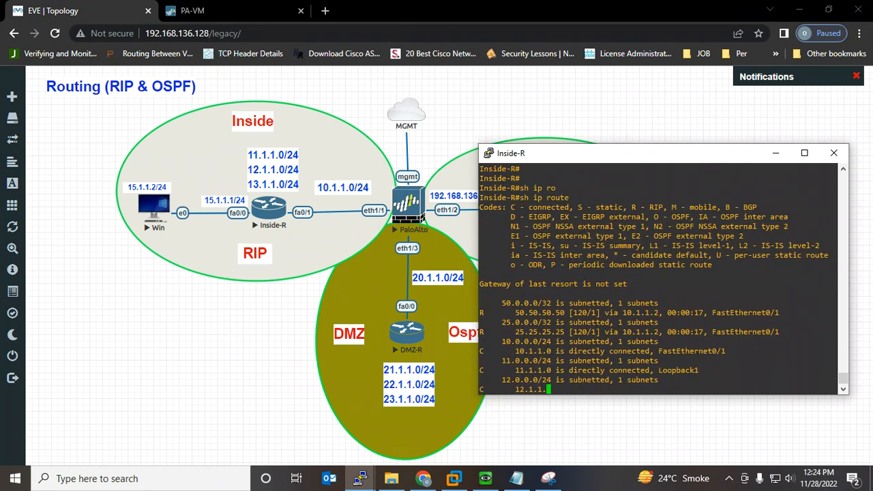
key(space)
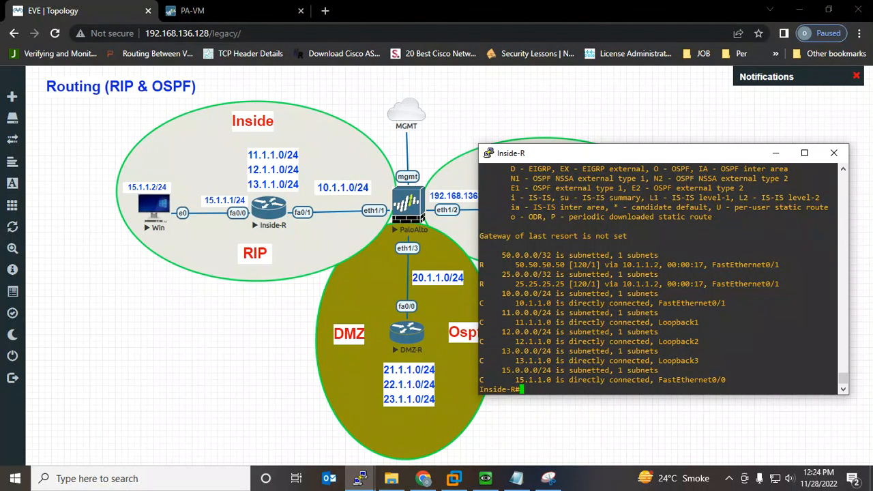
drag(499, 255, 785, 284)
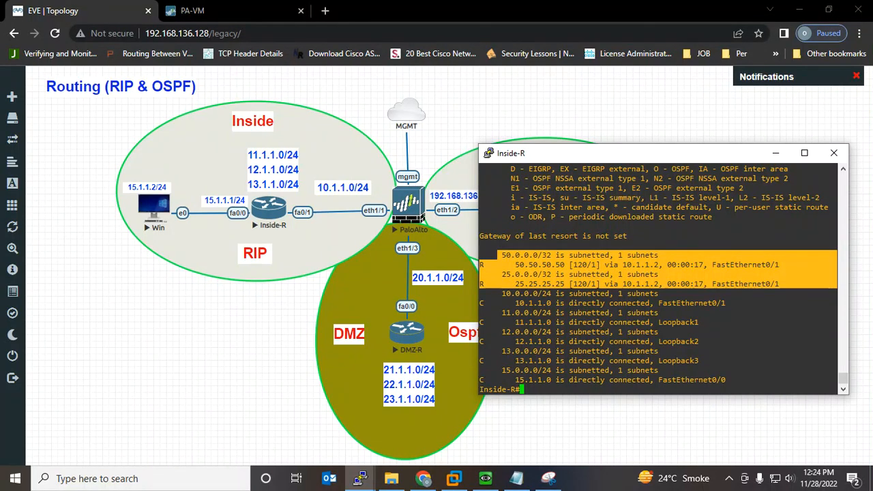
key(Return)
key(Return)
key(Return)
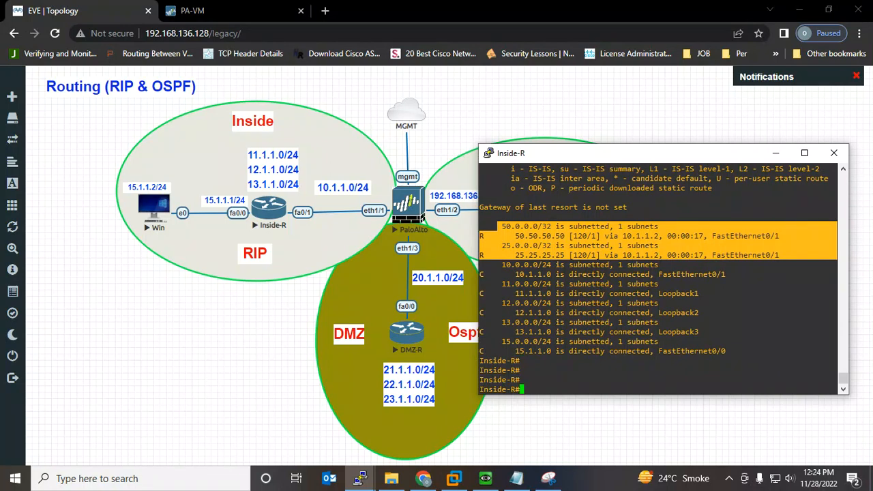
Step: List only the RIP-learned routes on Inside-R with "sh ip route rip"
text(sh ip route ri)
key(Tab)
key(Return)
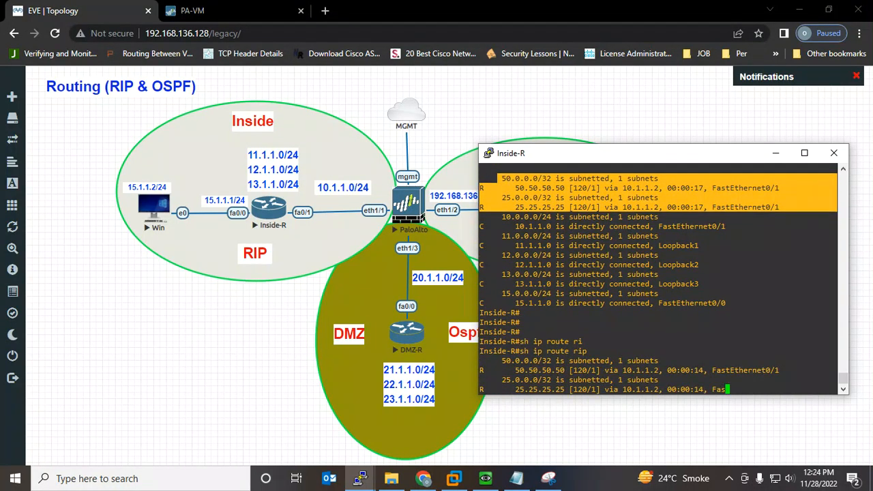
drag(835, 381, 479, 341)
click(588, 342)
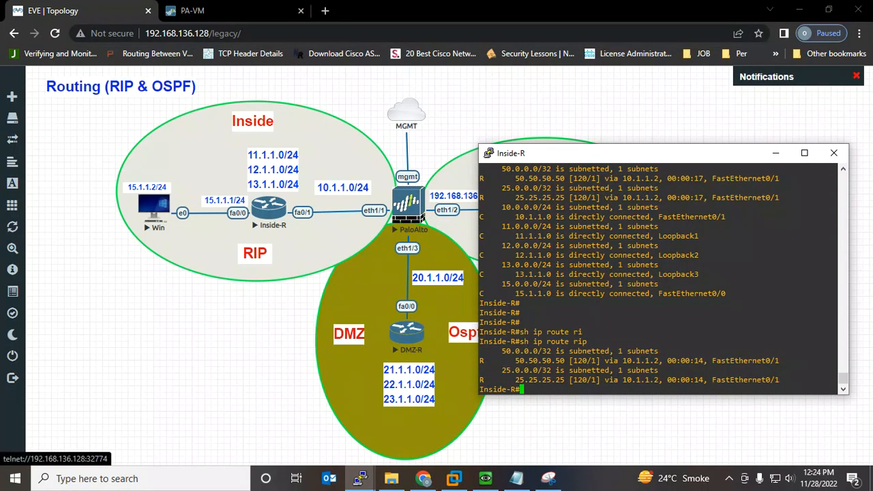
Step: Switch to the DMZ-R console, move its window over the Inside-R one, and display its full routing table with "sh ip route"
click(359, 479)
click(481, 447)
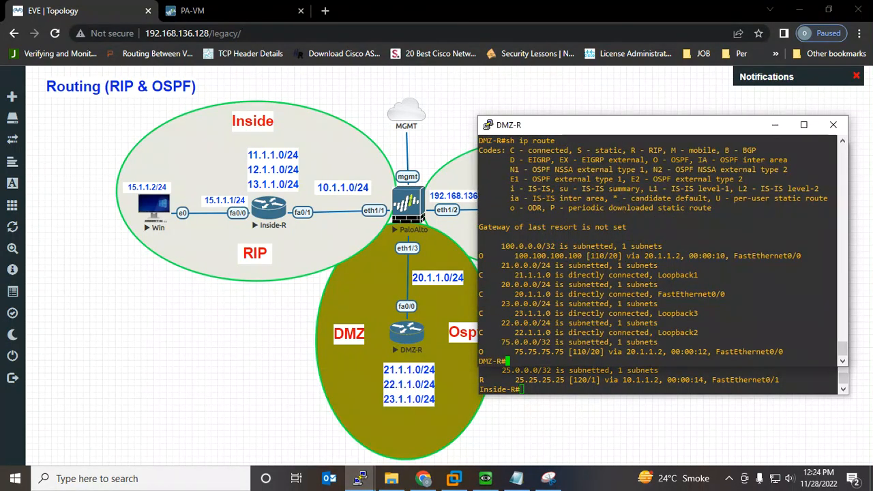
drag(651, 125, 652, 154)
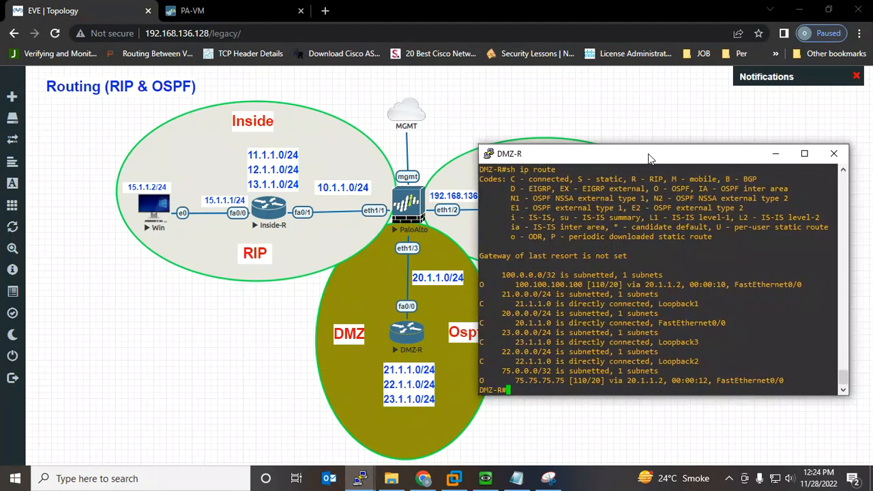
key(Return)
key(Return)
key(Return)
key(Return)
text(sh ip route)
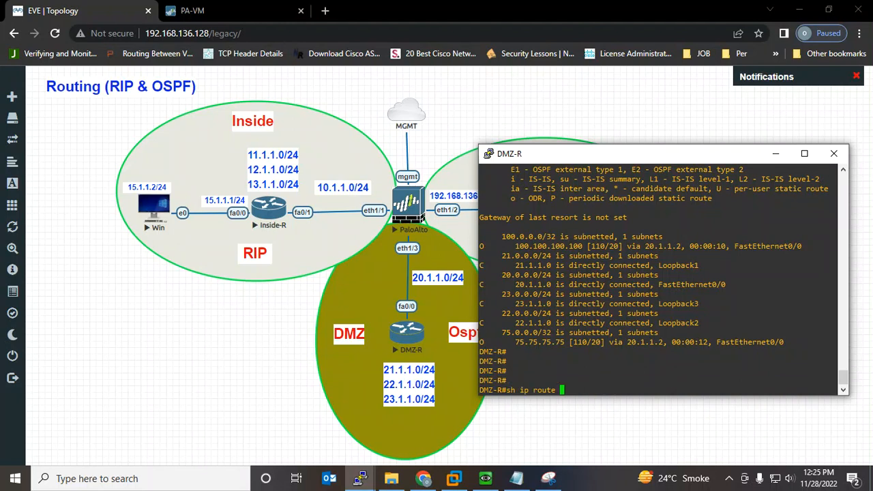
key(Return)
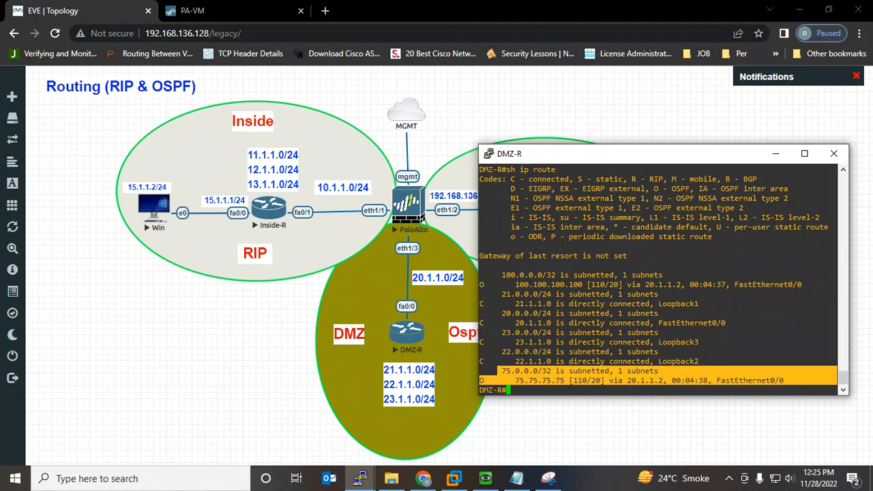
Step: List only the OSPF-learned routes on DMZ-R with "sh ip route ospf" and highlight them
key(Return)
key(Return)
key(Return)
text(sh ip route os)
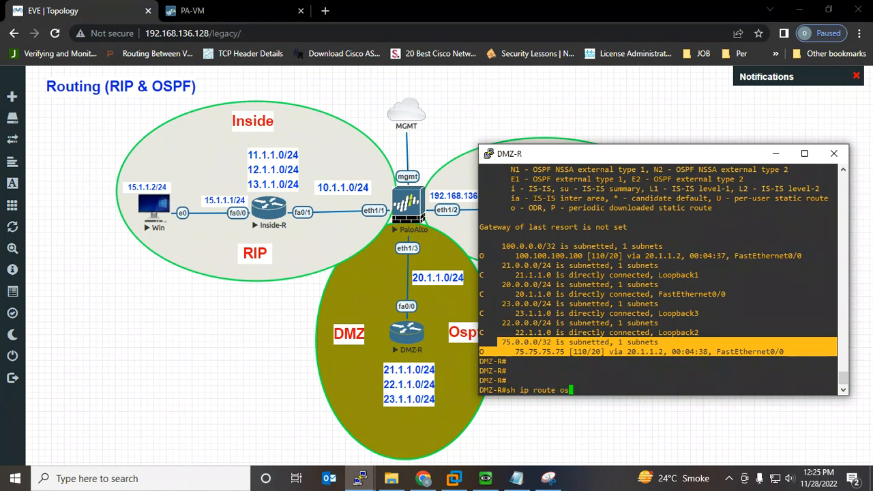
key(Tab)
key(Return)
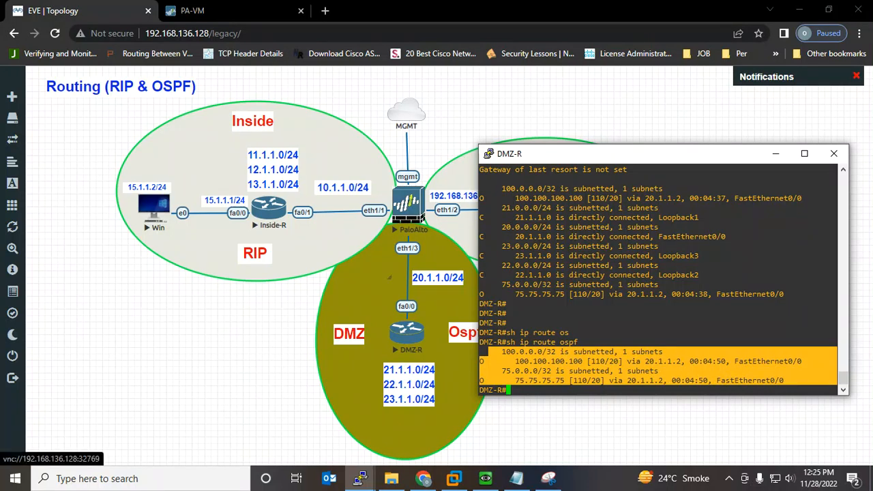
Step: Switch to the Palo Alto web interface and view the default virtual router's route table in its runtime statistics
click(194, 10)
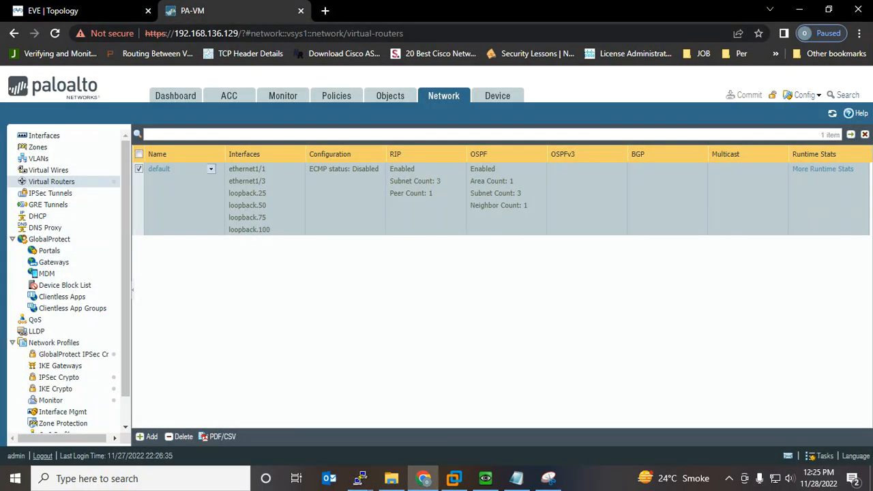
click(823, 168)
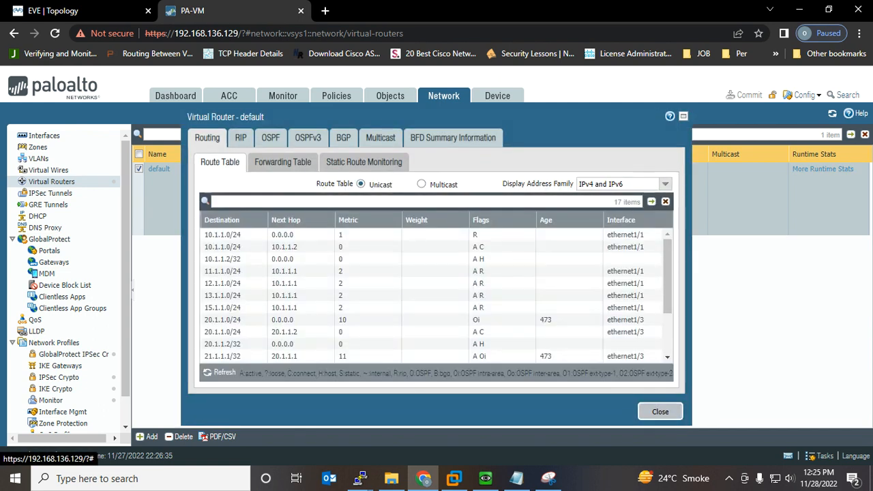
key(ctrl+a)
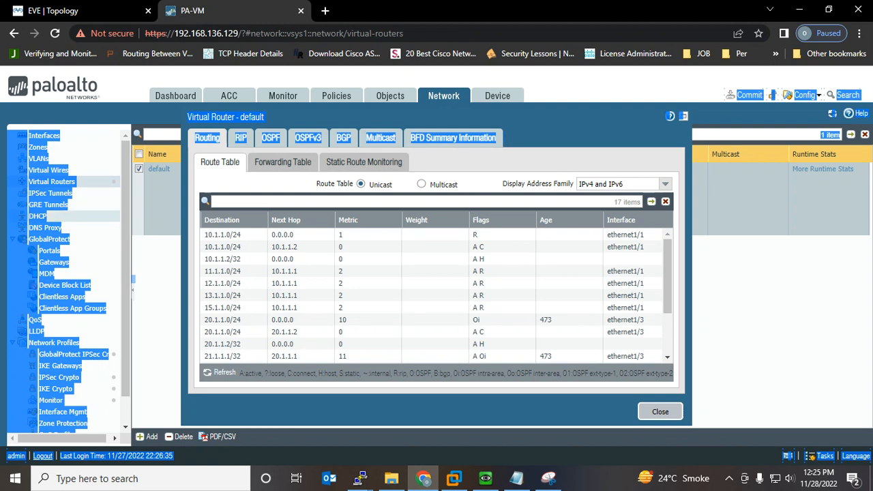
click(38, 216)
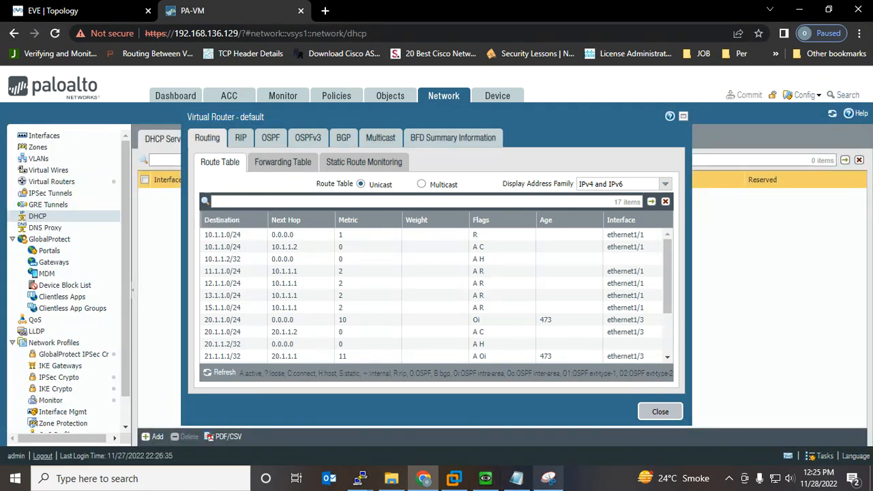
Step: Capture the default virtual router's route table dialog as a new snip in the Snipping Tool
click(548, 478)
click(27, 44)
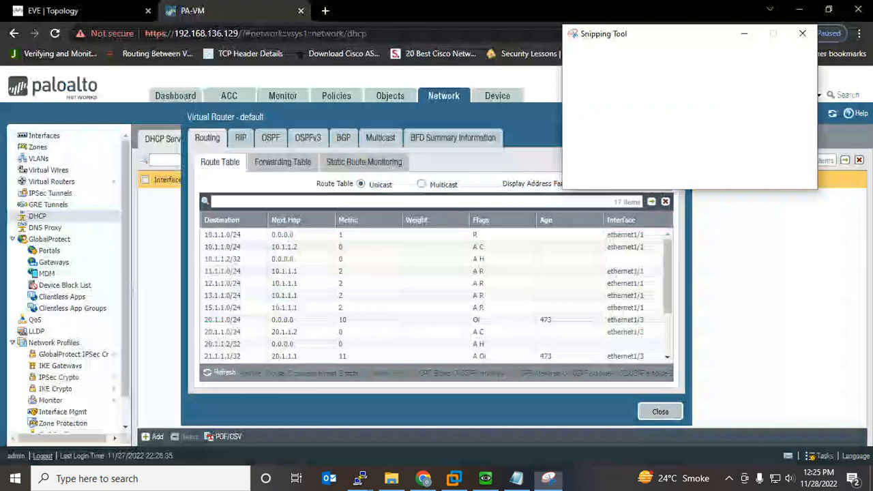
drag(180, 106, 707, 428)
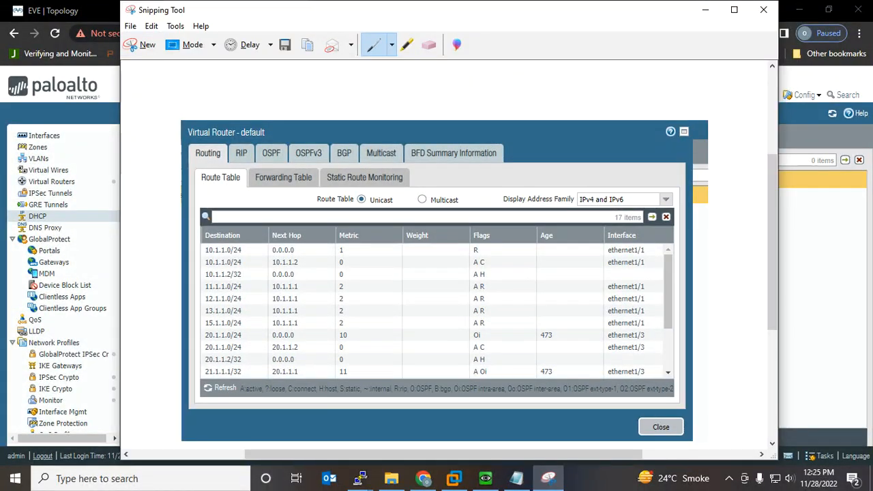
Step: Mark the RIP routes, the 20.1.1.0/24 and 21.1.1.1/32 OSPF routes and their flag legend on the snip with the pen, and minimize it
mouse_move(475, 288)
mouse_down()
mouse_move(490, 286)
mouse_move(208, 277)
mouse_move(258, 299)
mouse_move(501, 292)
mouse_up()
drag(256, 384, 300, 362)
drag(401, 386, 417, 354)
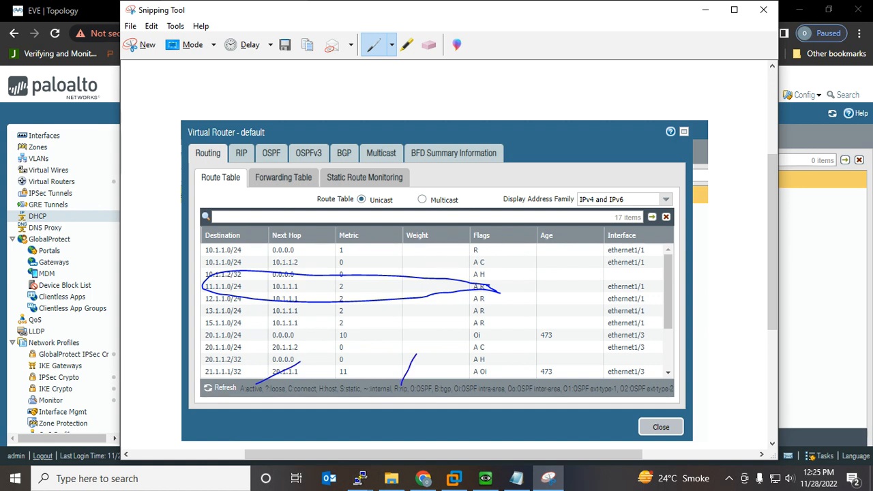
mouse_move(489, 304)
mouse_down()
mouse_move(506, 288)
mouse_move(513, 309)
mouse_up()
drag(487, 337, 505, 325)
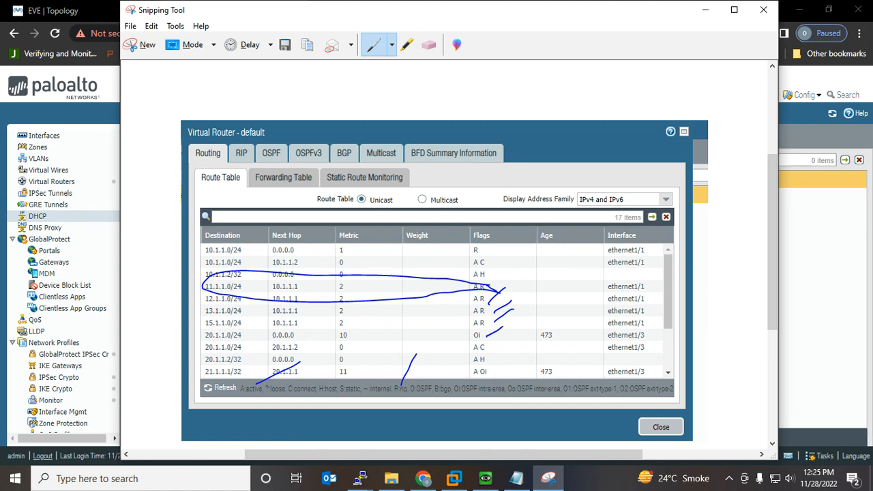
mouse_move(254, 337)
mouse_down()
mouse_move(202, 328)
mouse_move(226, 344)
mouse_move(253, 334)
mouse_up()
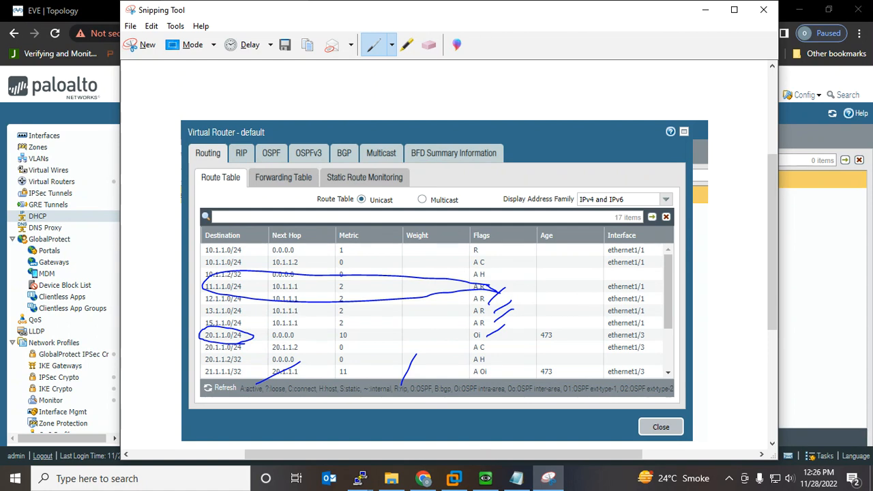
drag(245, 375, 263, 357)
mouse_move(489, 367)
mouse_down()
mouse_move(471, 375)
mouse_move(487, 376)
mouse_move(488, 366)
mouse_up()
drag(483, 385, 525, 355)
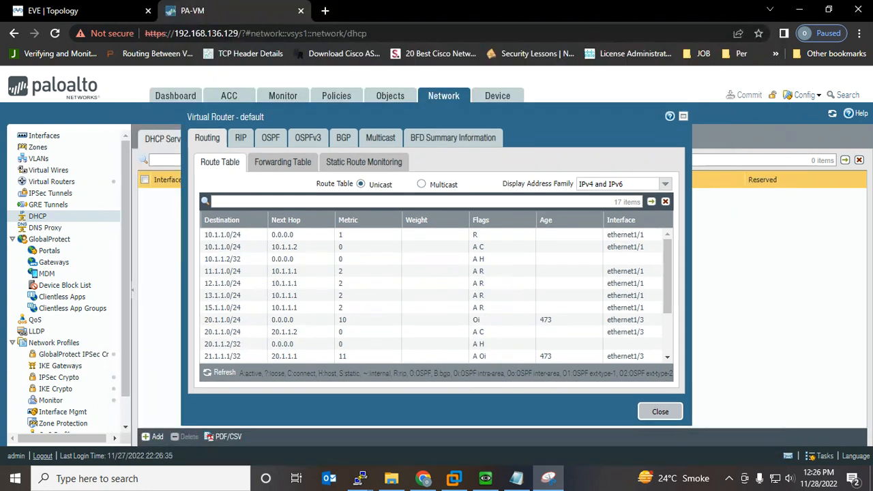
click(706, 9)
Step: Review the remaining entries of the virtual router's route table, close it, and switch back to the EVE topology
scroll(437, 296, down, 2)
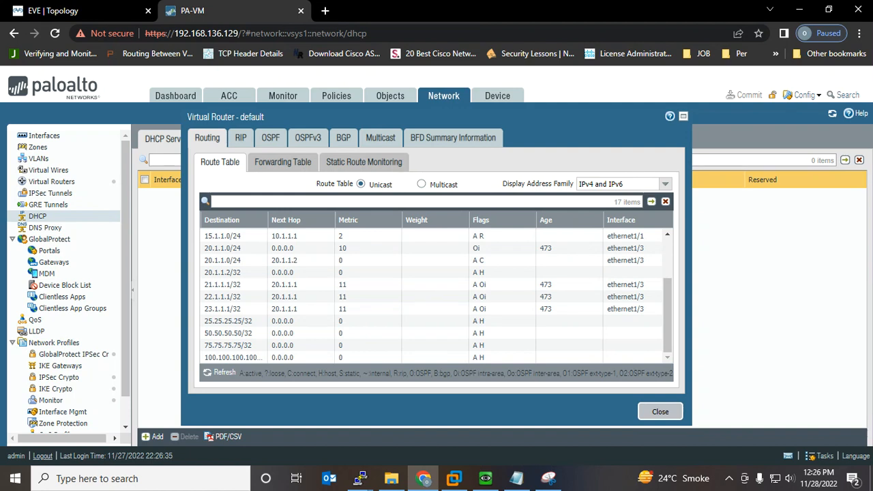
click(660, 412)
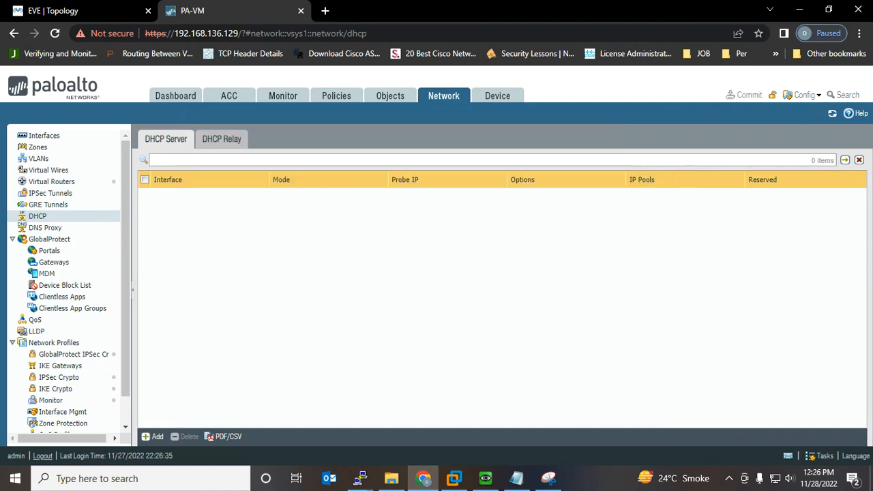
click(75, 11)
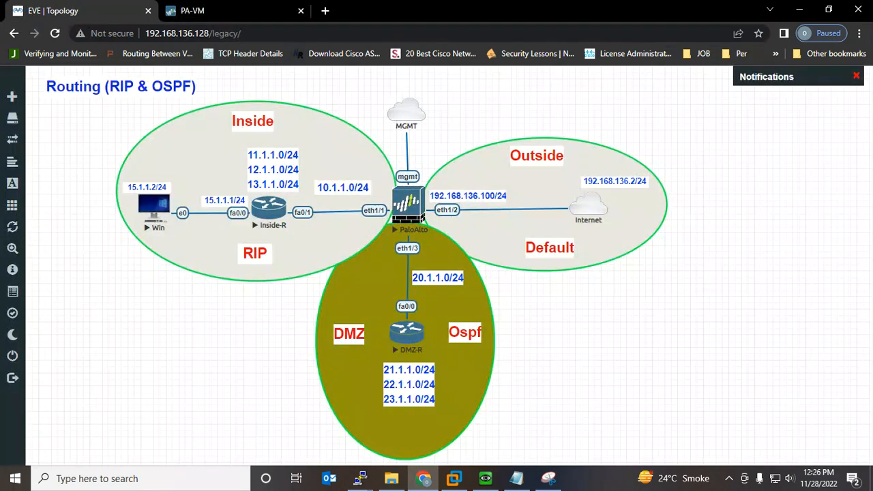
Step: Capture the Inside, DMZ and Outside topology diagram as a new snip in the Snipping Tool
click(548, 479)
click(139, 43)
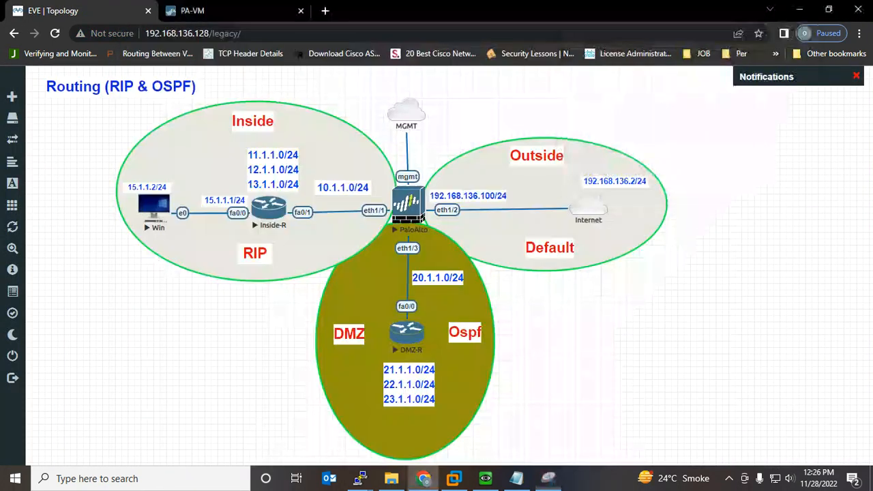
drag(75, 104, 816, 452)
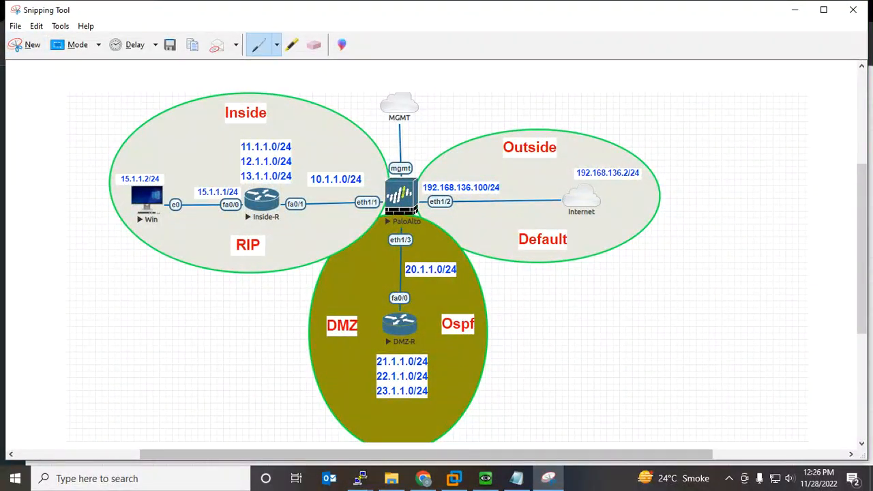
Step: Mark the Inside and DMZ networks, the Palo Alto firewall and the paths between Inside-R and DMZ-R with the pen, and minimize the snip
mouse_move(147, 180)
mouse_down()
mouse_move(317, 157)
mouse_move(166, 186)
mouse_up()
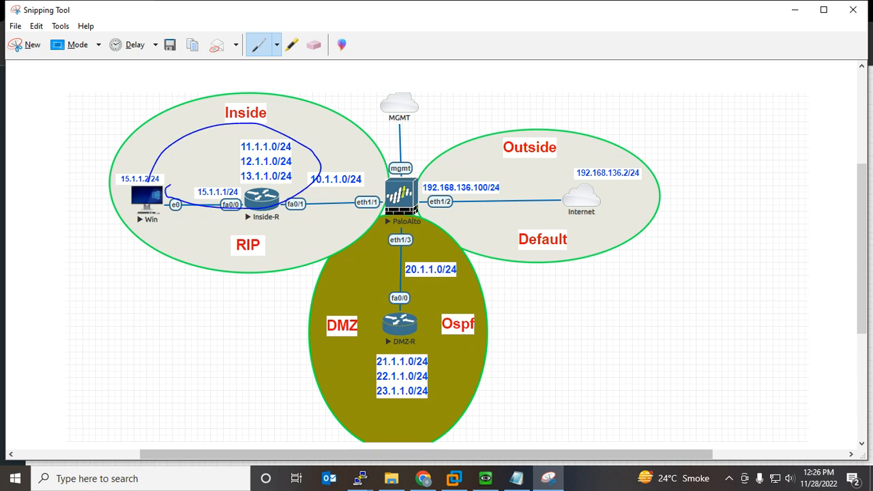
drag(406, 179, 486, 104)
mouse_move(406, 324)
mouse_down()
mouse_move(336, 307)
mouse_move(580, 321)
mouse_move(348, 292)
mouse_up()
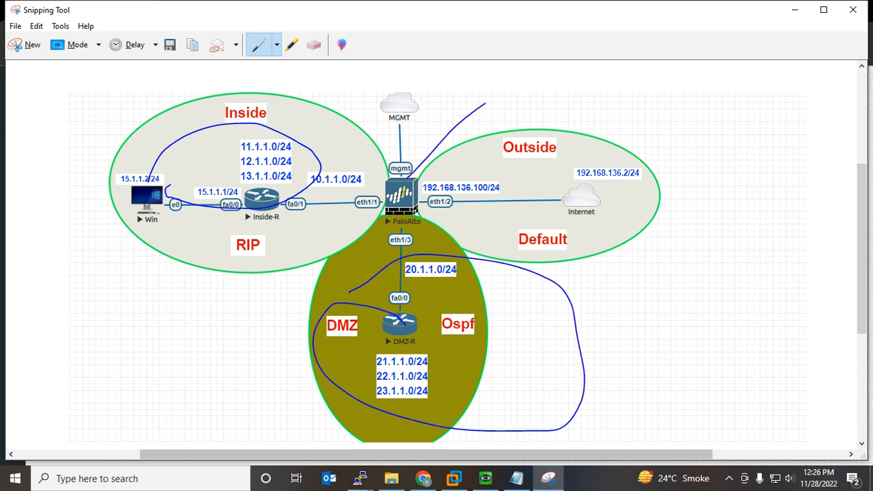
drag(474, 200, 424, 255)
mouse_move(313, 160)
mouse_down()
mouse_move(408, 178)
mouse_move(427, 138)
mouse_up()
mouse_move(439, 387)
mouse_down()
mouse_move(409, 317)
mouse_move(268, 210)
mouse_move(262, 217)
mouse_move(296, 215)
mouse_up()
mouse_move(293, 160)
mouse_down()
mouse_move(341, 190)
mouse_move(423, 318)
mouse_move(426, 354)
mouse_move(391, 321)
mouse_up()
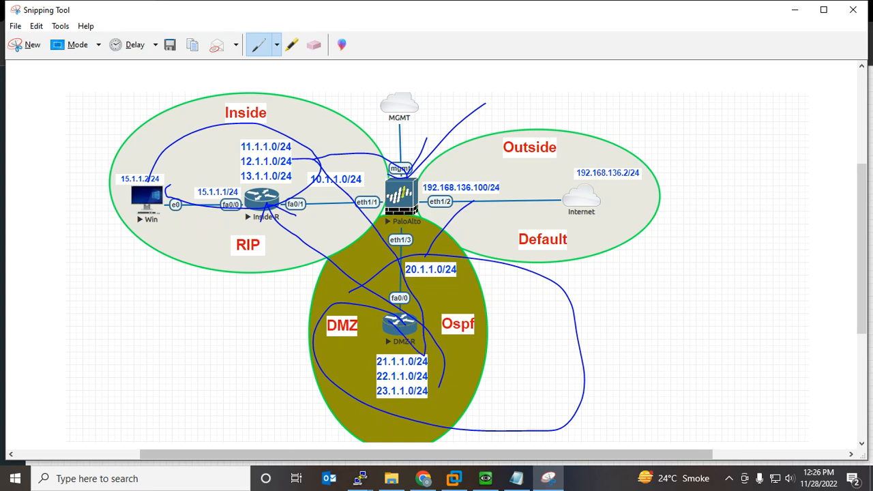
drag(426, 355, 457, 309)
click(795, 10)
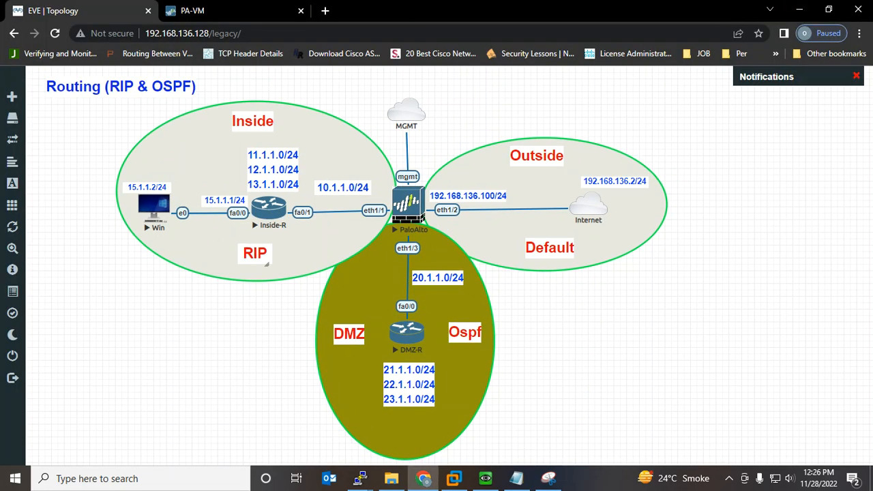
Step: Switch to the Palo Alto web interface and start an IPv4 redistribution profile named Redist-RIP in the default virtual router
click(225, 11)
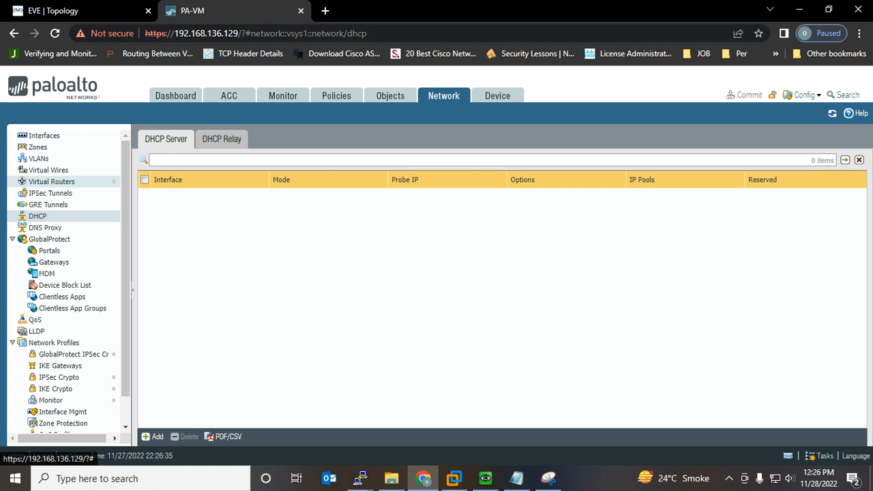
click(51, 181)
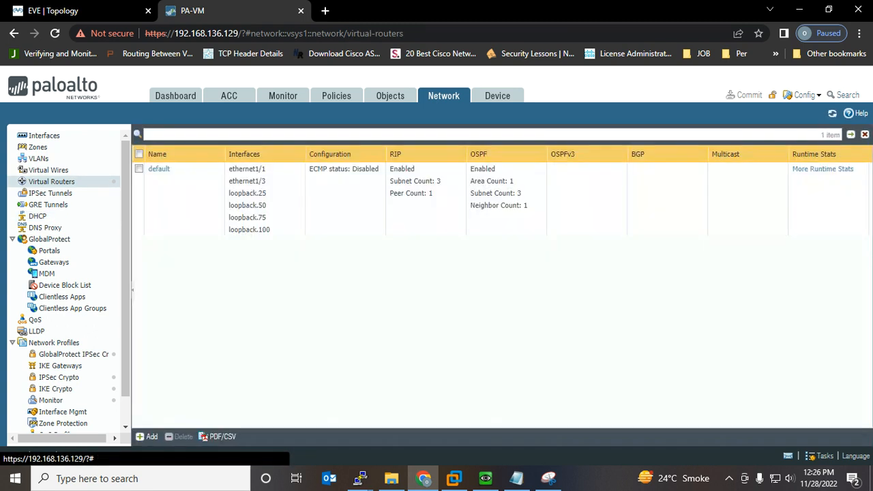
click(159, 169)
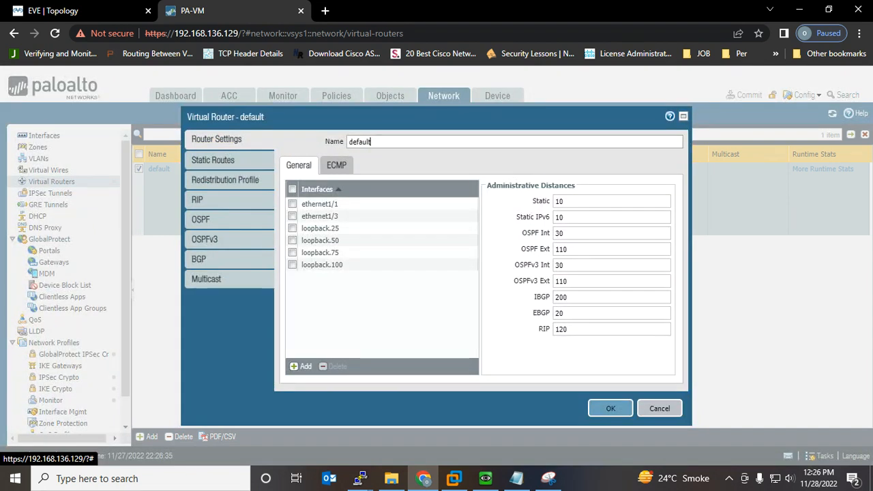
click(226, 179)
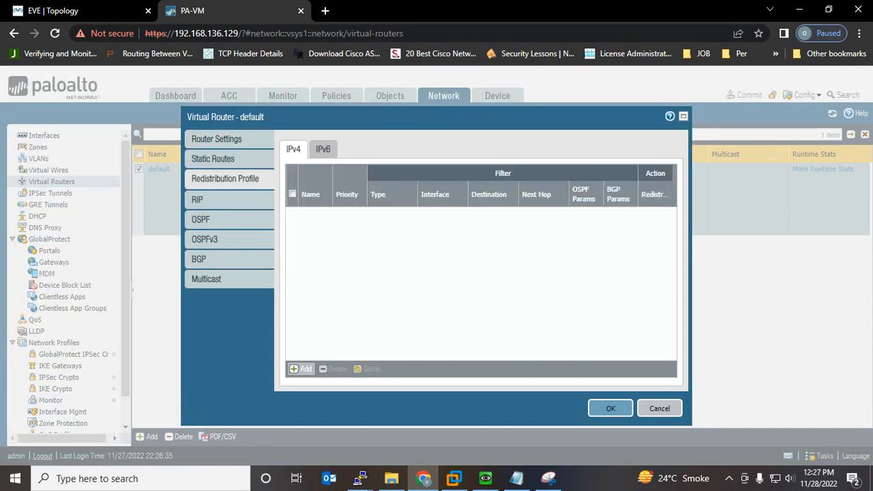
click(301, 369)
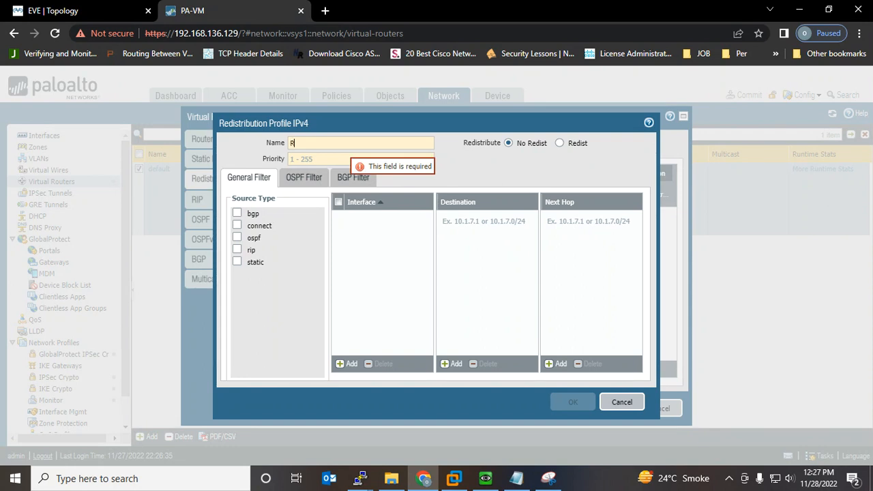
text(Red)
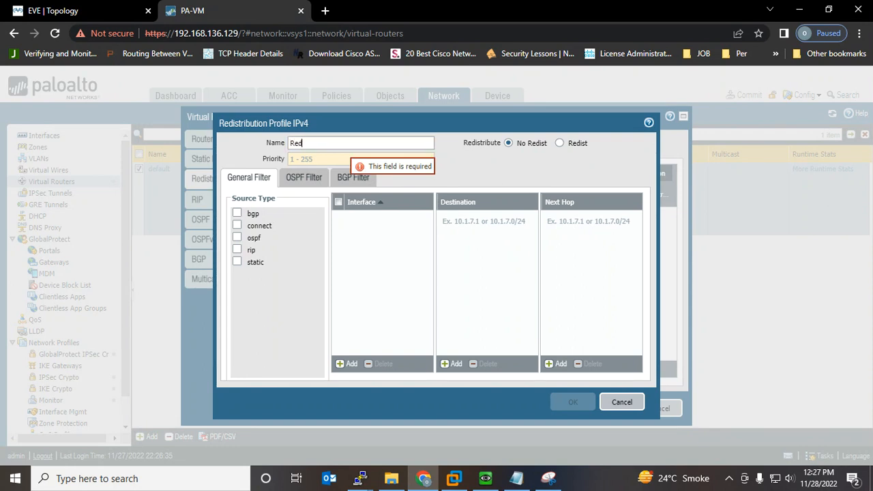
text(ist-RIP)
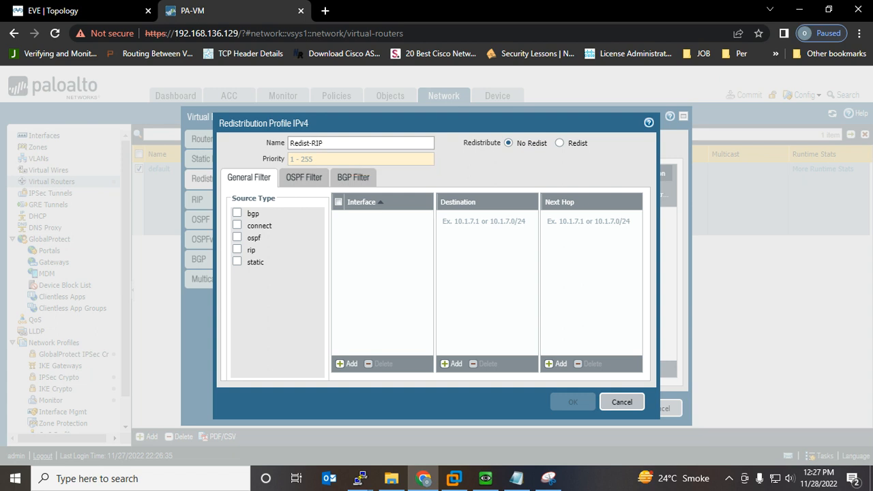
Step: Include static, connect and rip as source types in the redistribution profile's general filter
click(238, 262)
click(238, 225)
click(238, 250)
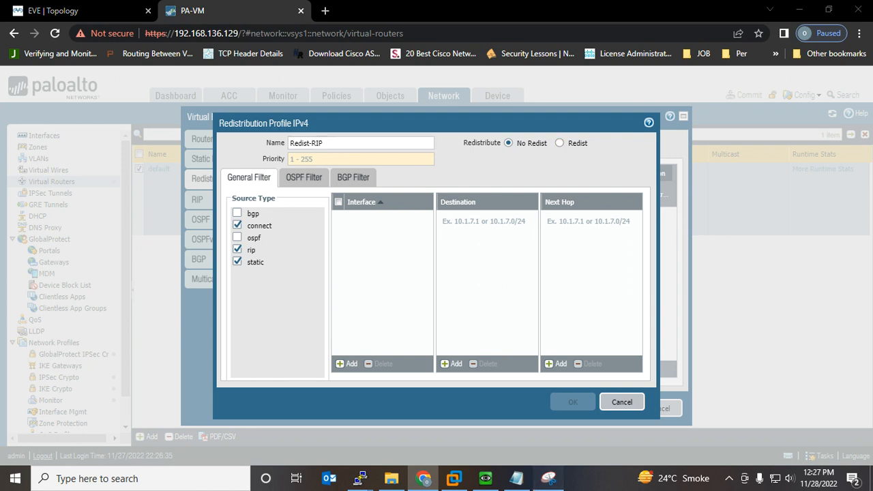
Step: Capture the redistribution profile dialog as a new snip, mark the Redist and No Redist options with the pen, and minimize it
click(549, 478)
click(24, 44)
drag(236, 110, 726, 411)
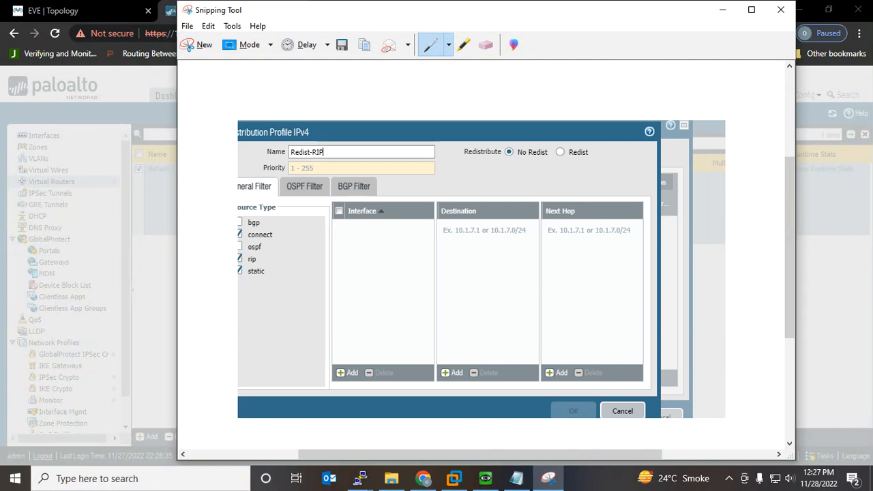
drag(603, 121, 571, 150)
drag(576, 113, 530, 150)
click(723, 9)
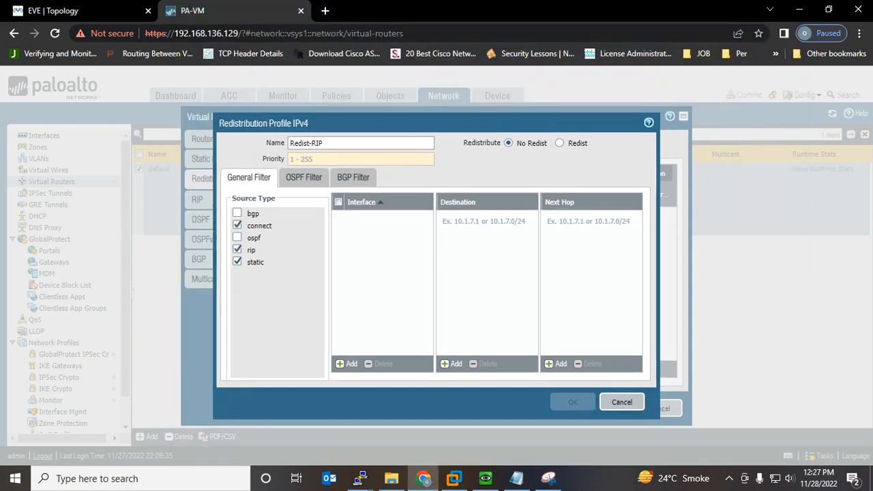
Step: Set the profile's action to Redist with priority 1, and save the profile and the virtual router
click(559, 143)
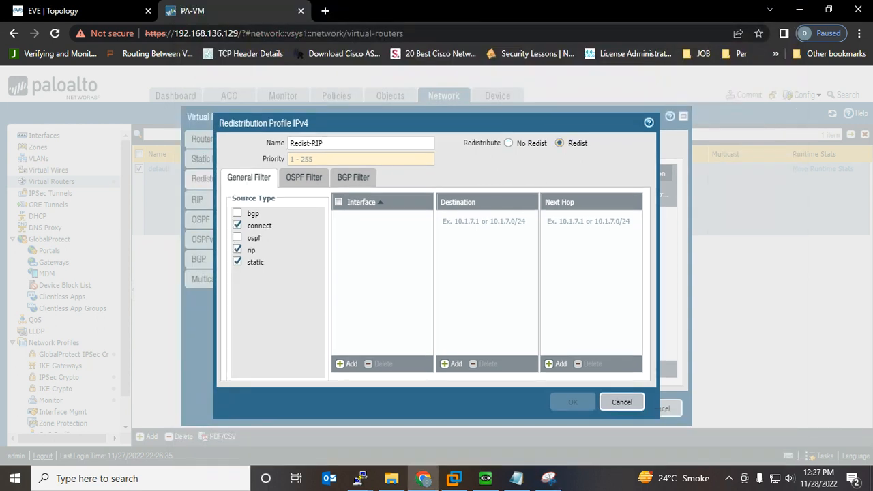
click(301, 160)
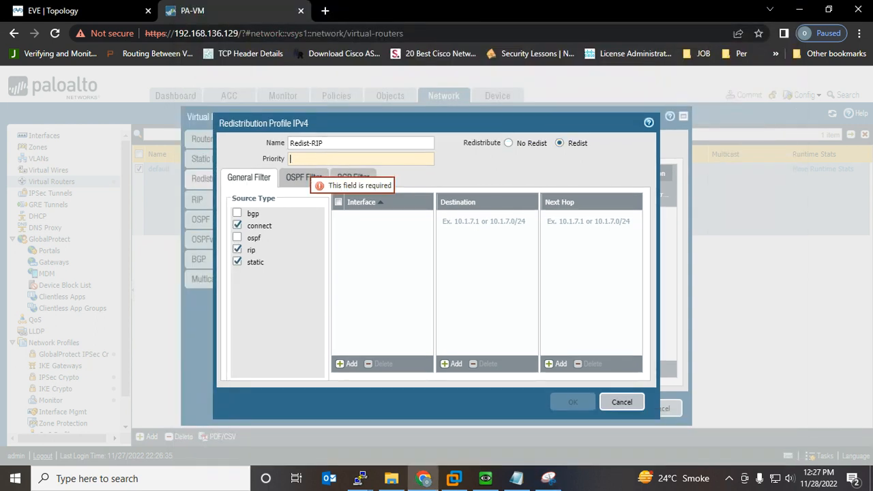
text(1)
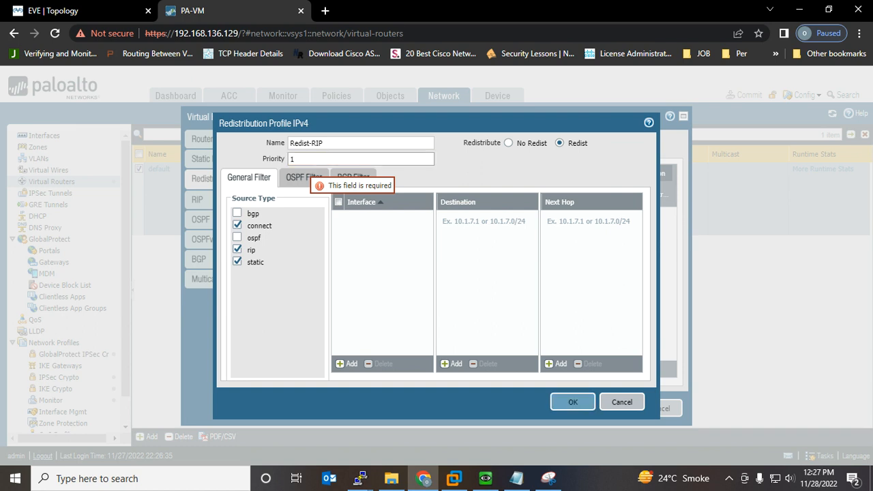
key(Tab)
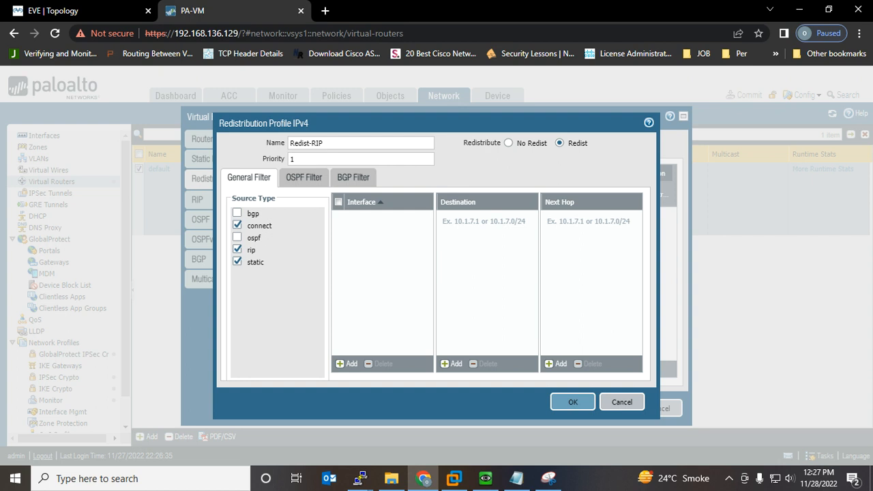
click(574, 402)
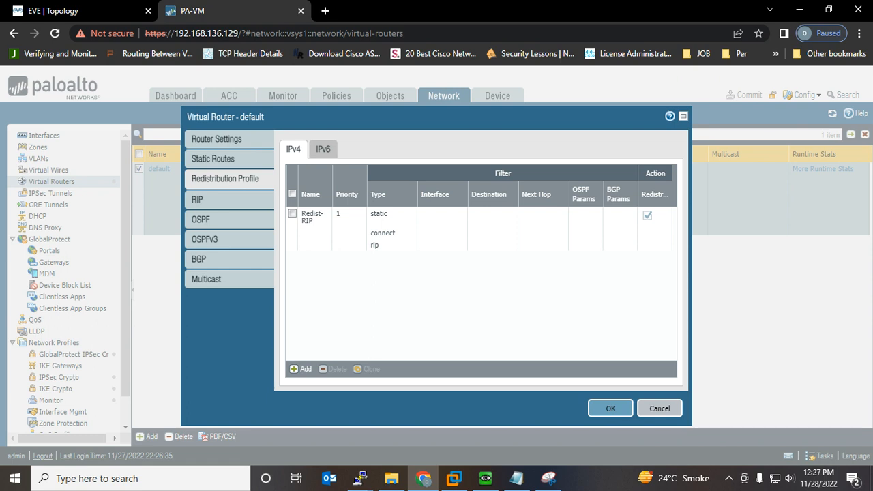
click(611, 409)
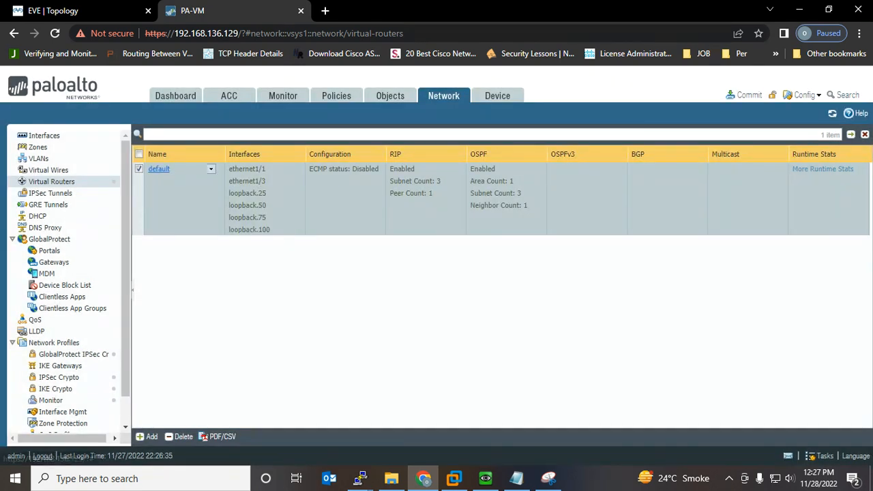
Step: Switch to the DMZ-R console and list its OSPF routes with sh ip route ospf
mouse_move(361, 479)
click(450, 416)
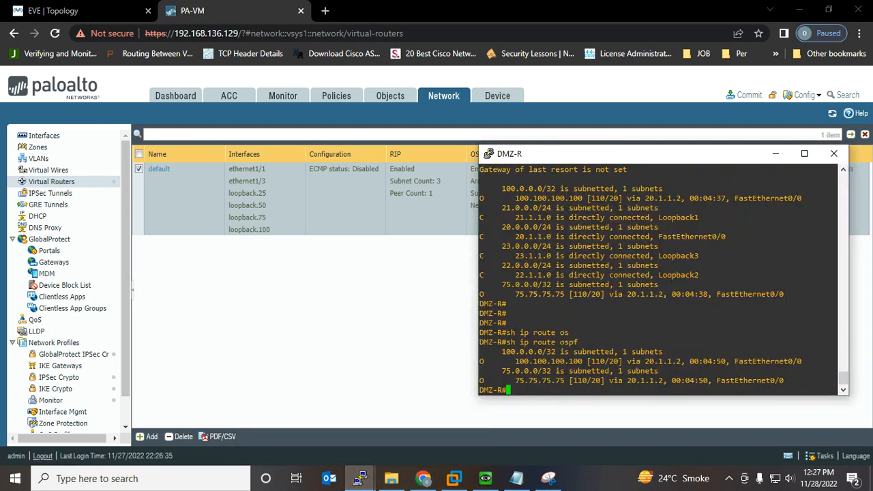
key(Return)
key(Return)
key(Return)
key(Return)
key(Return)
key(Up)
key(Return)
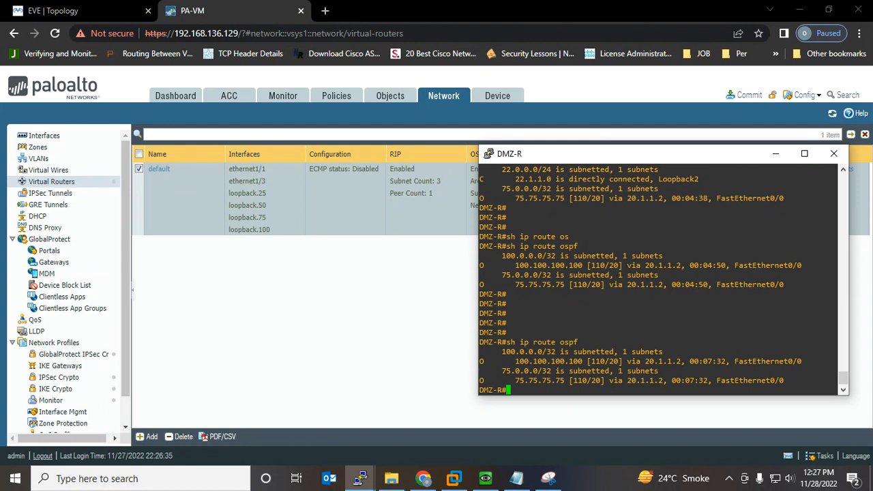
Step: Display DMZ-R's full routing table with sh ip route and highlight its route entries
key(Up)
key(BackSpace)
key(BackSpace)
key(BackSpace)
key(BackSpace)
key(BackSpace)
key(Return)
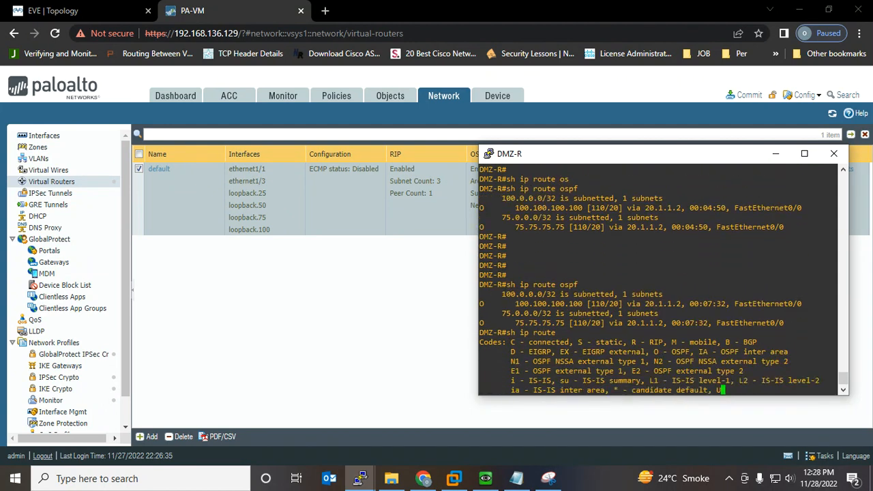
drag(837, 380, 485, 275)
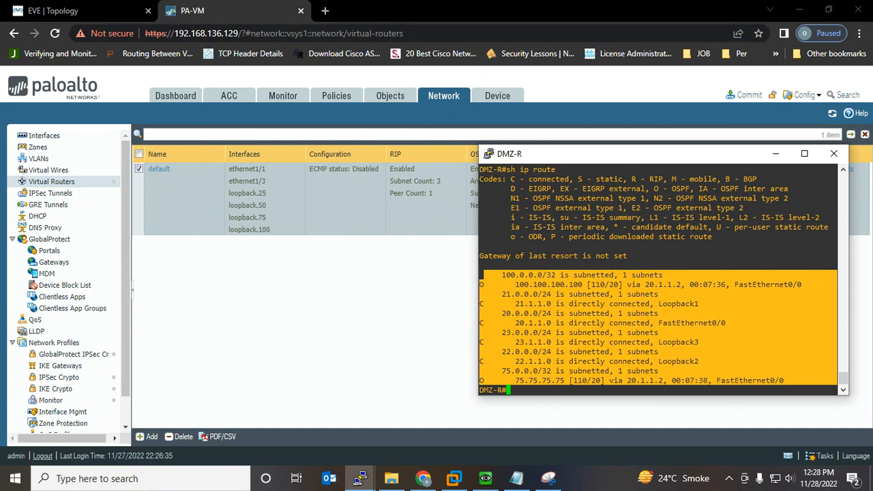
Step: In the Palo Alto web interface, add an OSPF export rule using Redist-RIP to the default virtual router, and commit the configuration
click(423, 479)
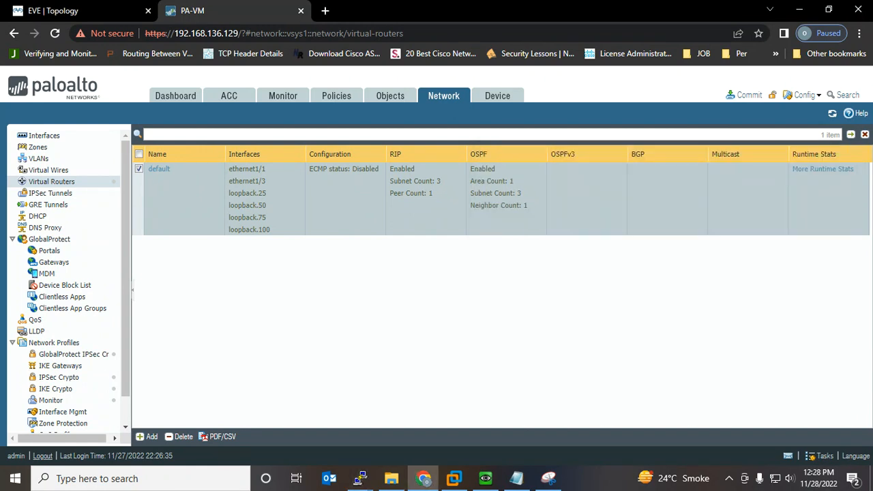
click(159, 169)
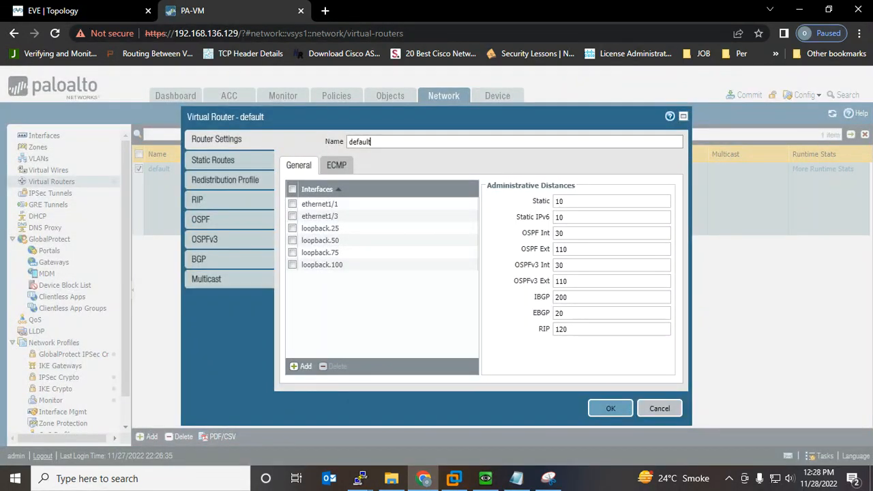
click(201, 219)
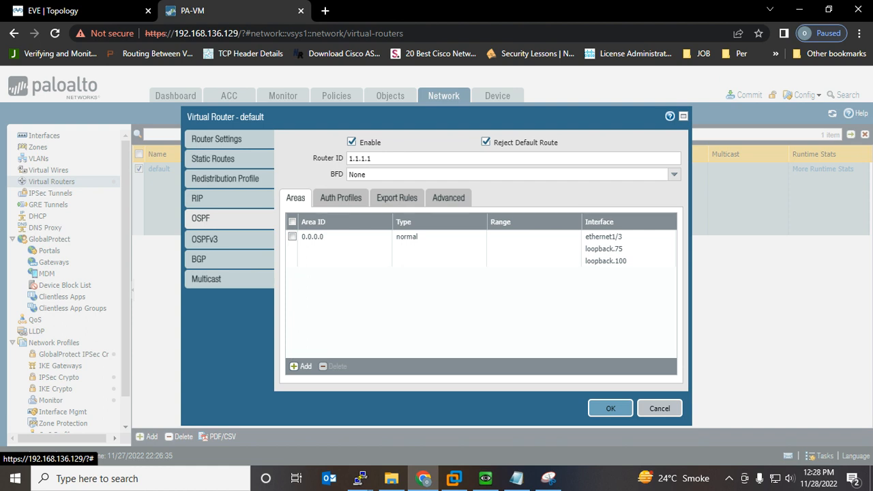
click(397, 199)
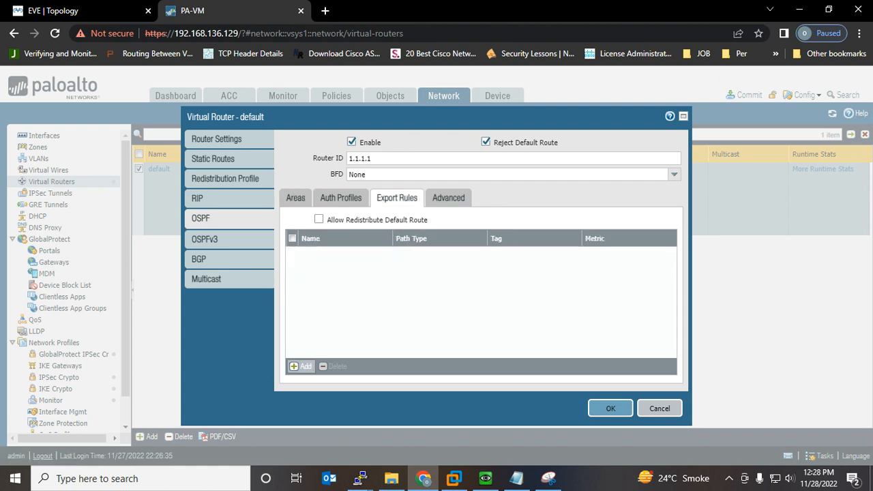
click(302, 367)
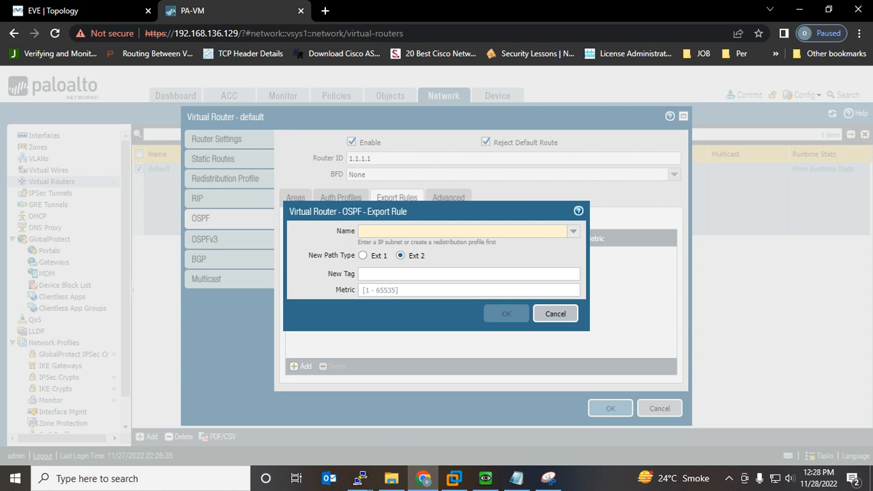
click(573, 231)
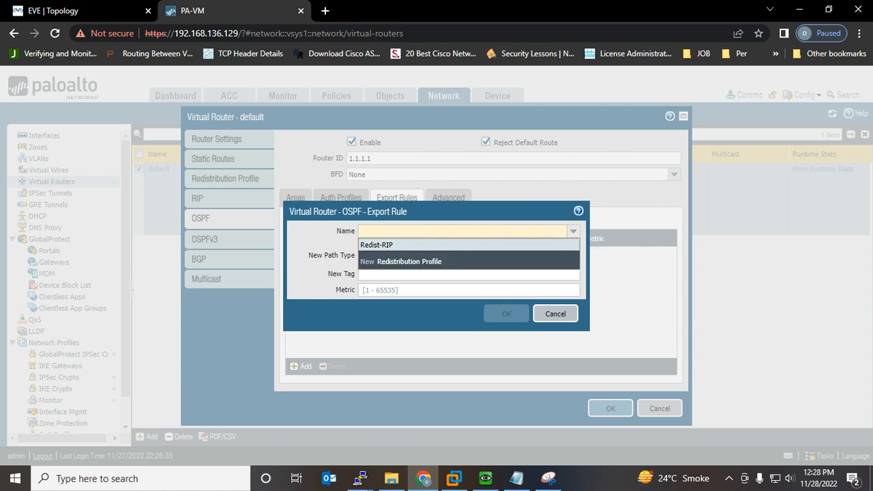
click(376, 244)
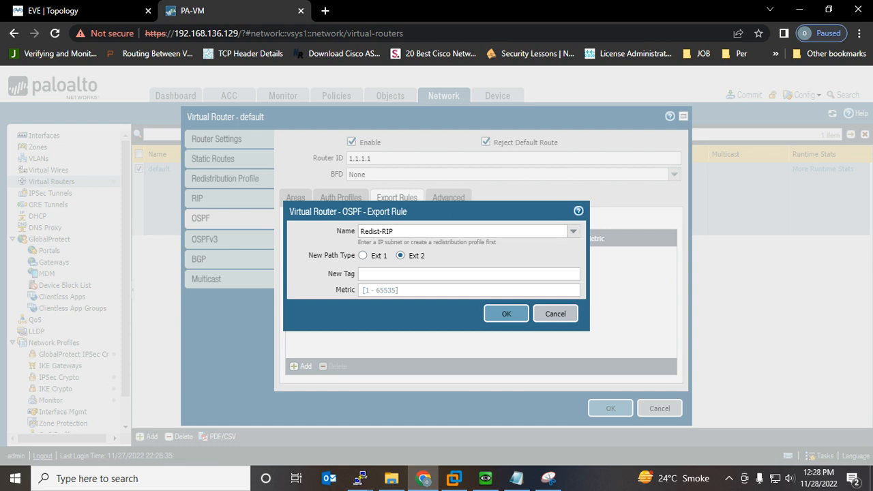
click(506, 314)
click(611, 408)
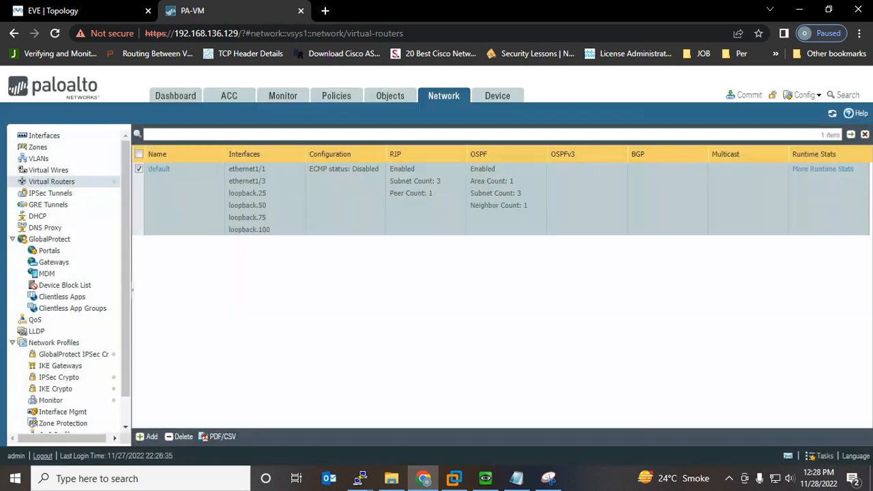
click(745, 95)
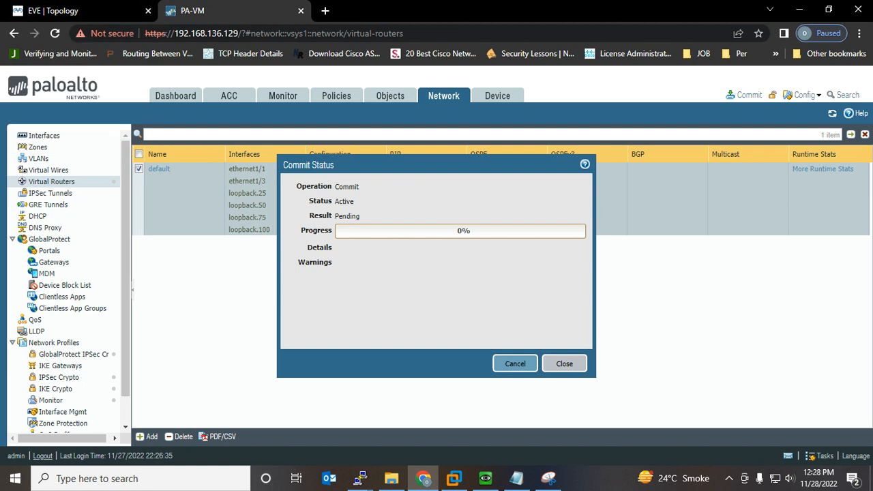
Step: Bring up the DMZ-R console and arrange it beside the firewall's commit status dialog so both can be read
mouse_move(360, 479)
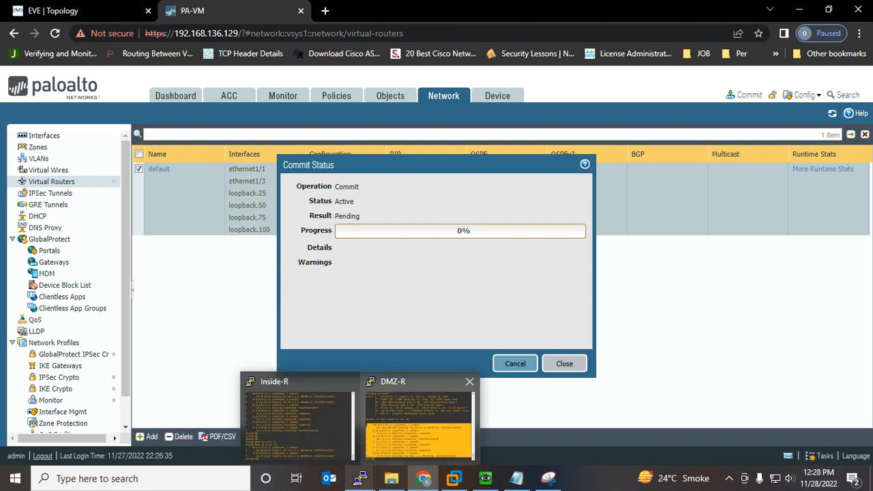
click(418, 423)
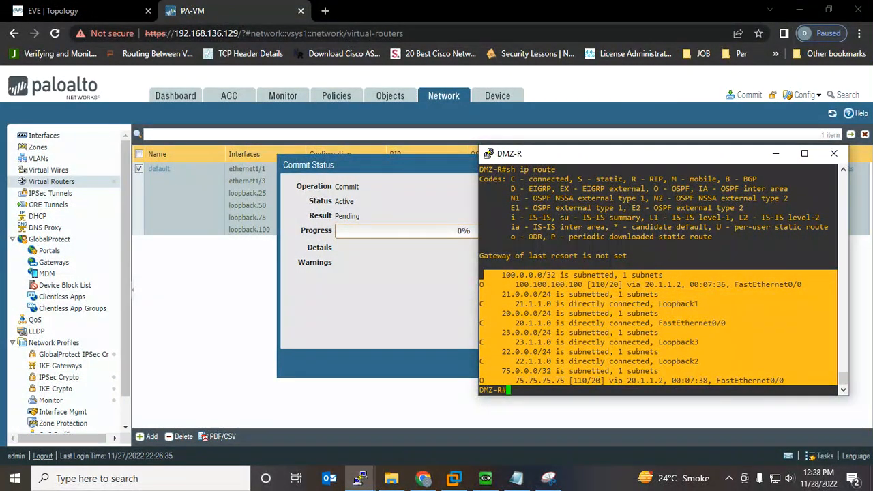
drag(409, 164, 295, 149)
mouse_move(359, 479)
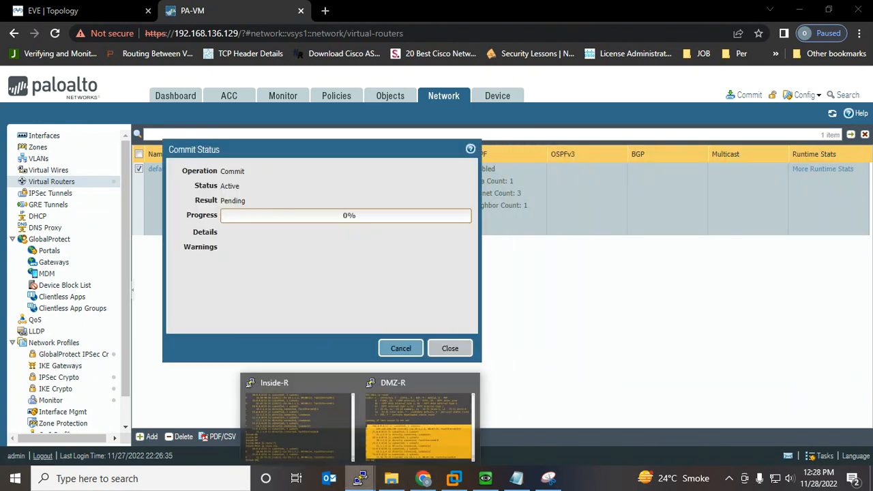
click(418, 423)
drag(672, 159, 681, 141)
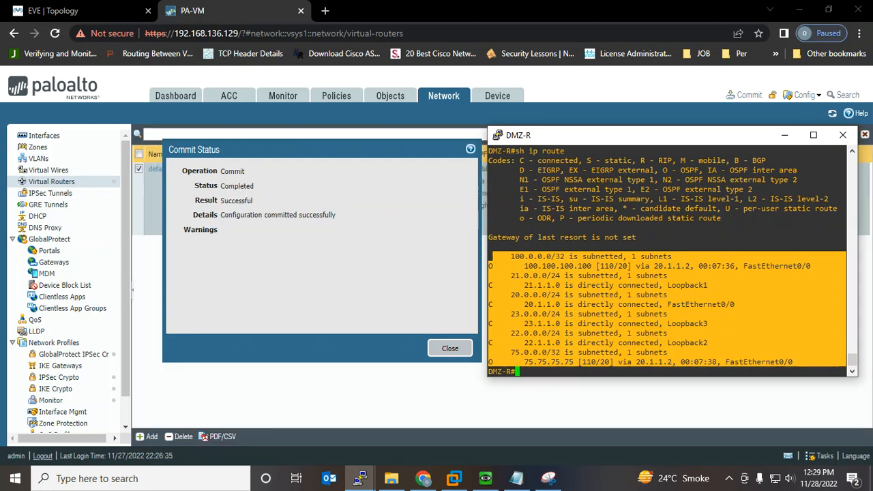
Step: Display DMZ-R's full routing table again with sh ip route after the commit
key(Return)
key(Return)
key(Return)
key(Return)
key(Return)
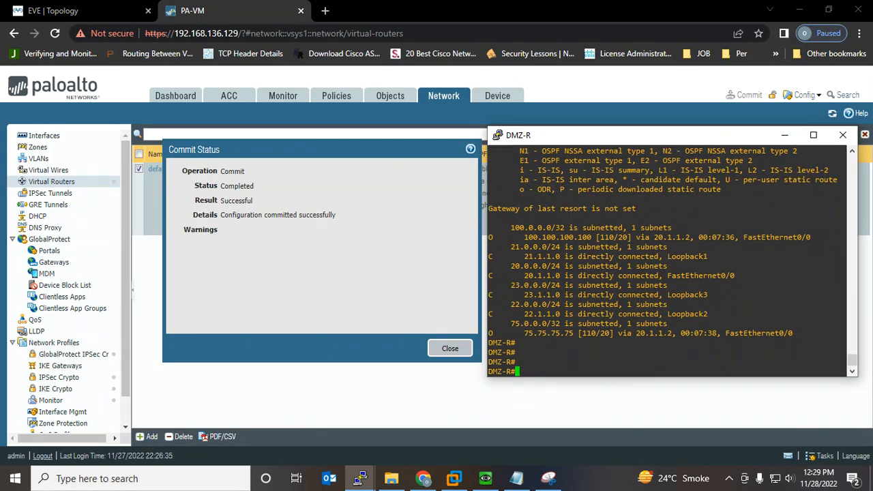
text(sh ip route)
key(Return)
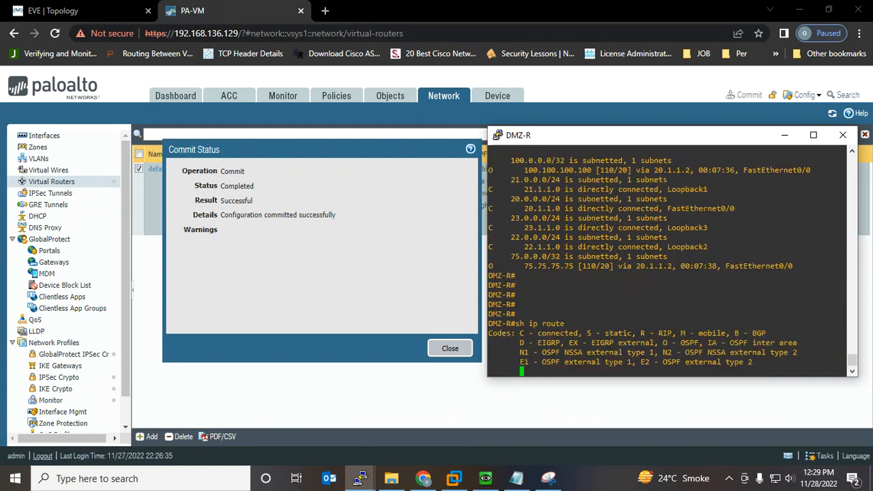
key(space)
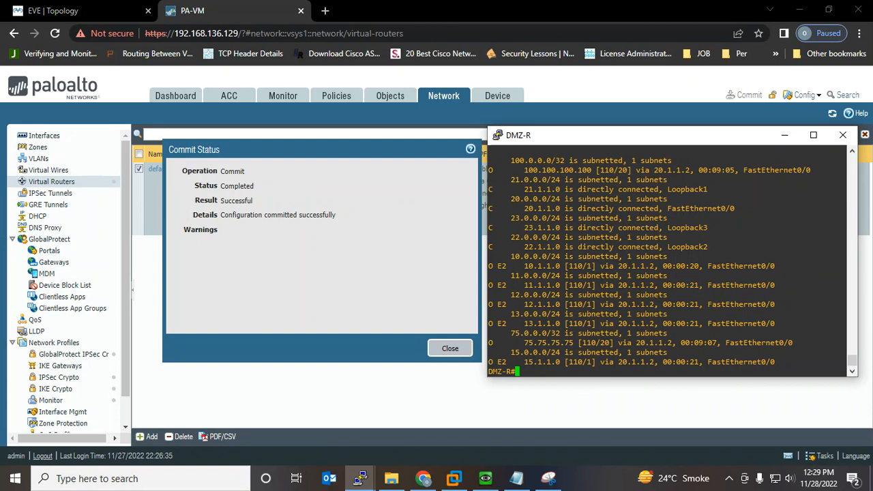
Step: Highlight the redistributed O E2 route entries, starting with 10.1.1.0, in DMZ-R's routing table
drag(489, 266, 778, 343)
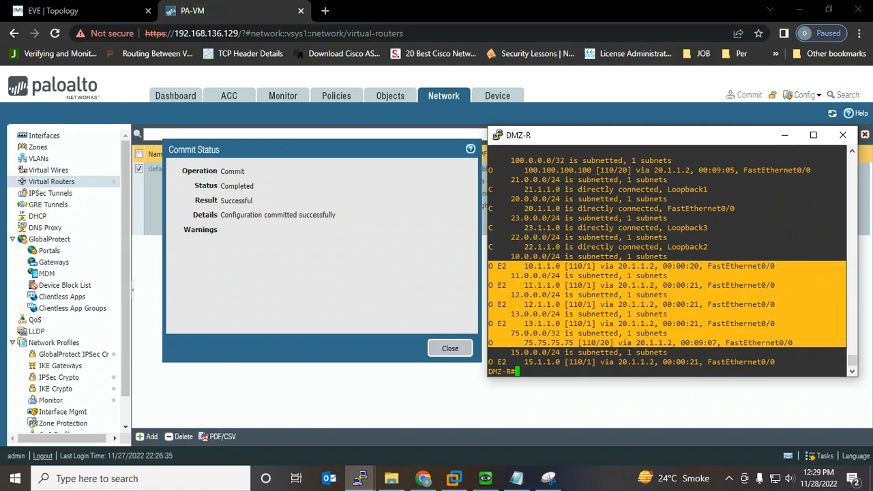
click(490, 352)
drag(489, 352, 490, 266)
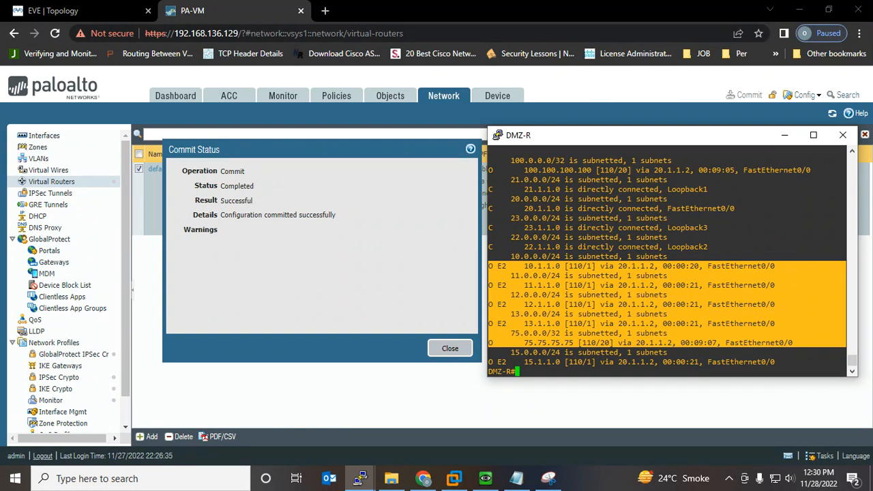
click(805, 344)
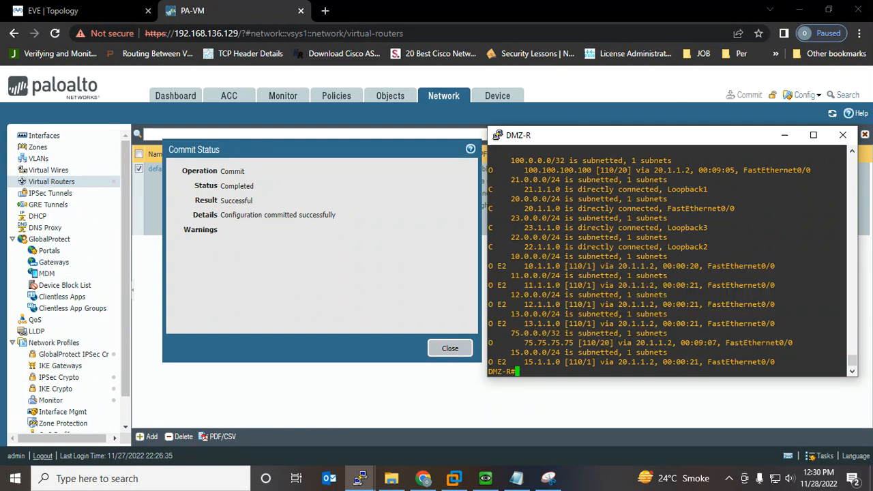
drag(805, 343, 667, 256)
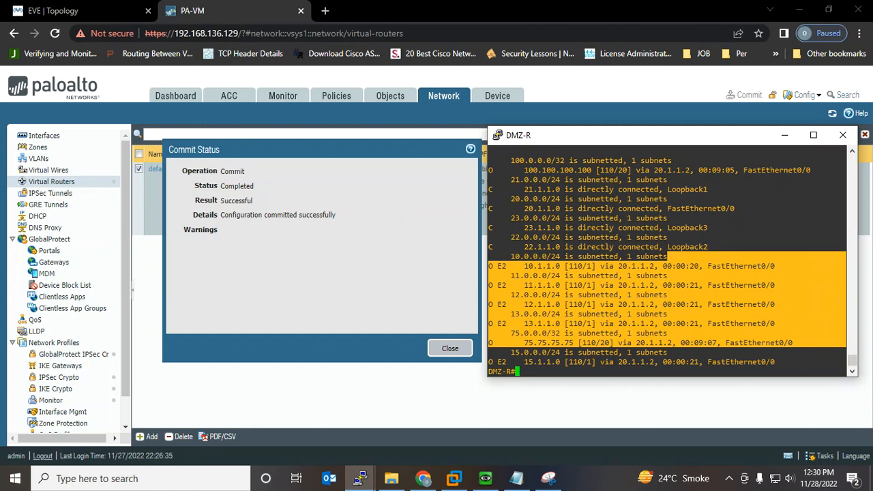
Step: Switch to the Inside-R console and display its full routing table with sh ip route
mouse_move(360, 478)
click(301, 420)
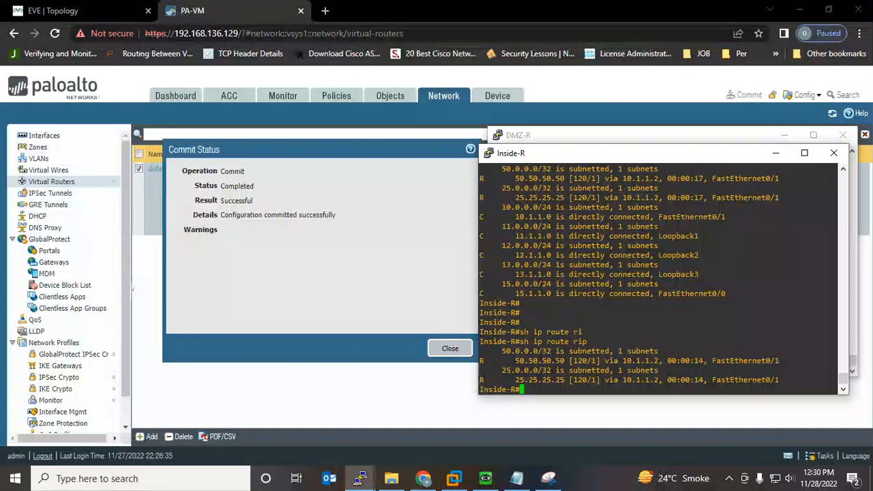
key(Return)
key(Return)
key(Return)
key(Return)
key(Return)
key(Return)
key(Return)
key(Return)
key(Return)
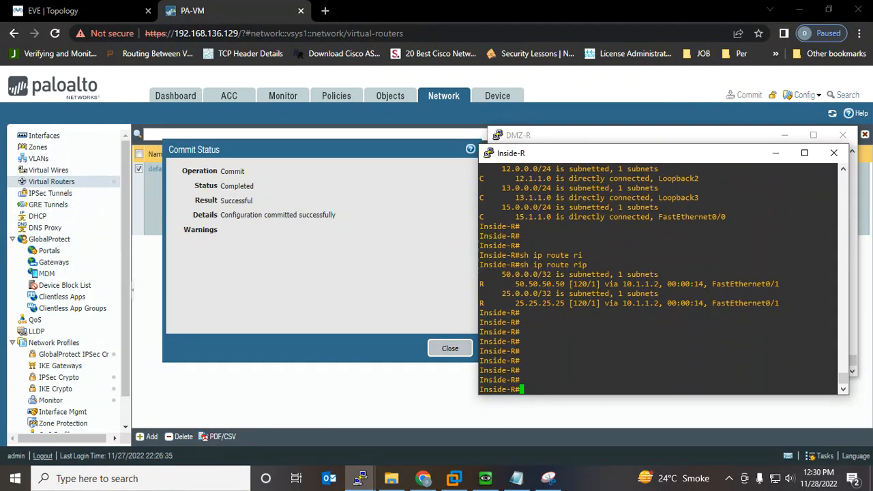
key(Return)
key(Return)
key(Return)
key(Return)
key(Return)
key(Up)
key(BackSpace)
key(BackSpace)
key(BackSpace)
key(Return)
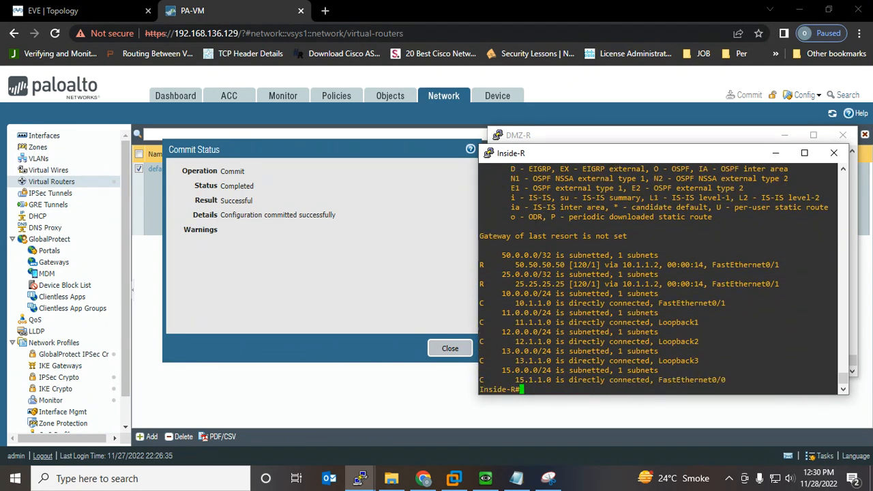
Step: Highlight Inside-R's RIP routes and its directly connected networks in the routing table output
drag(480, 380, 481, 254)
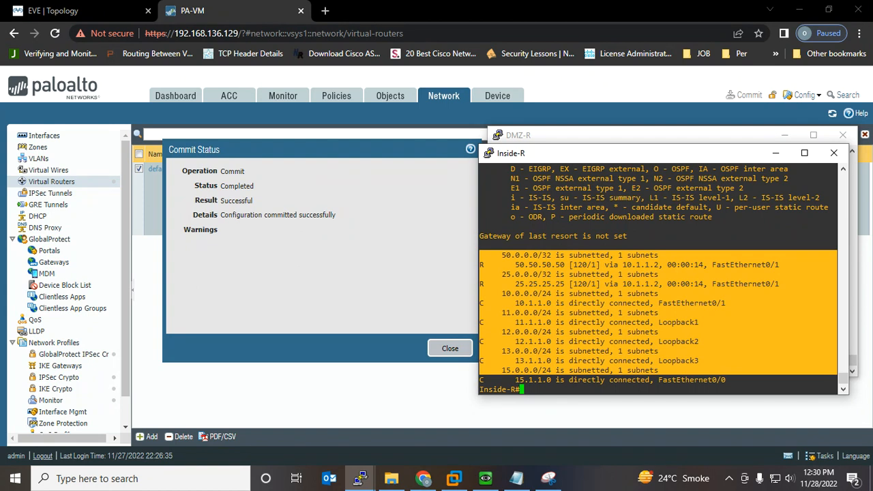
click(672, 255)
drag(673, 255, 488, 255)
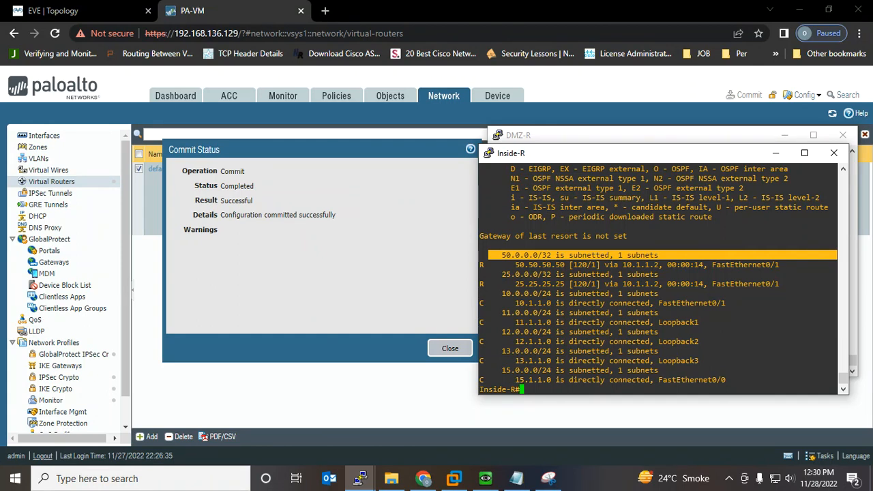
drag(791, 284, 492, 246)
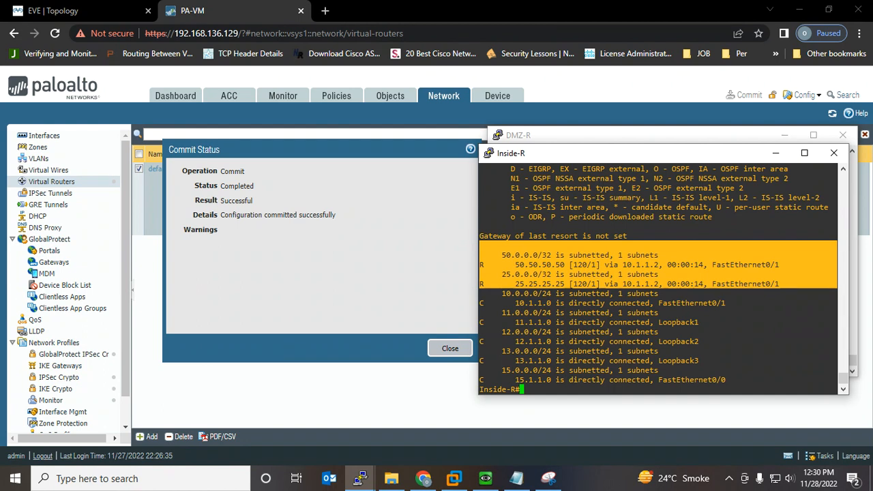
drag(764, 380, 689, 294)
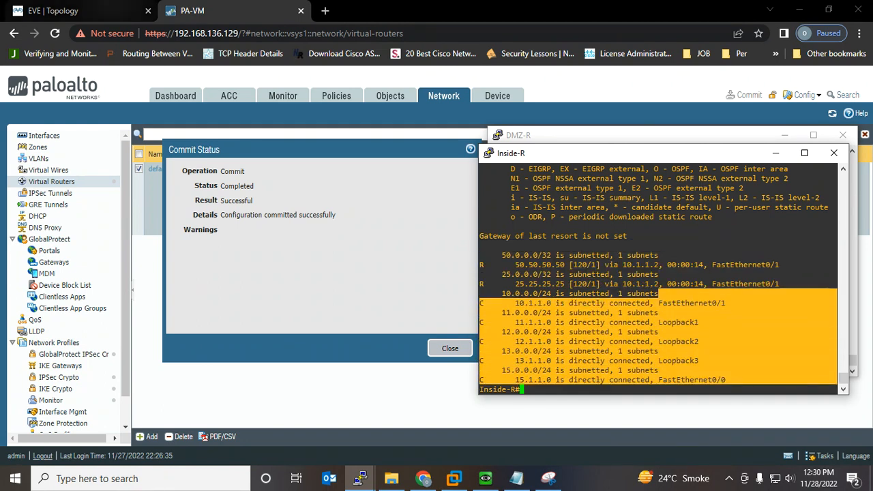
Step: Snip the DMZ area of the EVE topology with Snipping Tool and mark the 20.1.1.0/24 network and the three networks below DMZ-R
click(75, 10)
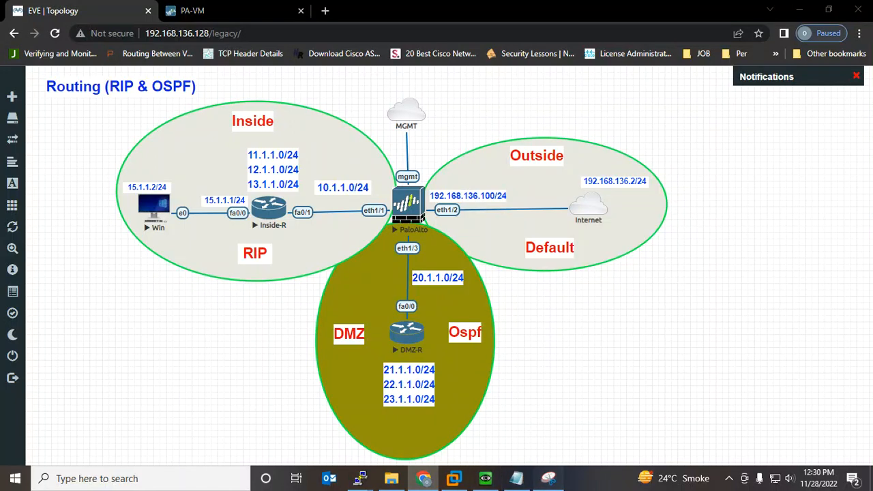
click(548, 478)
click(200, 45)
drag(274, 275, 593, 464)
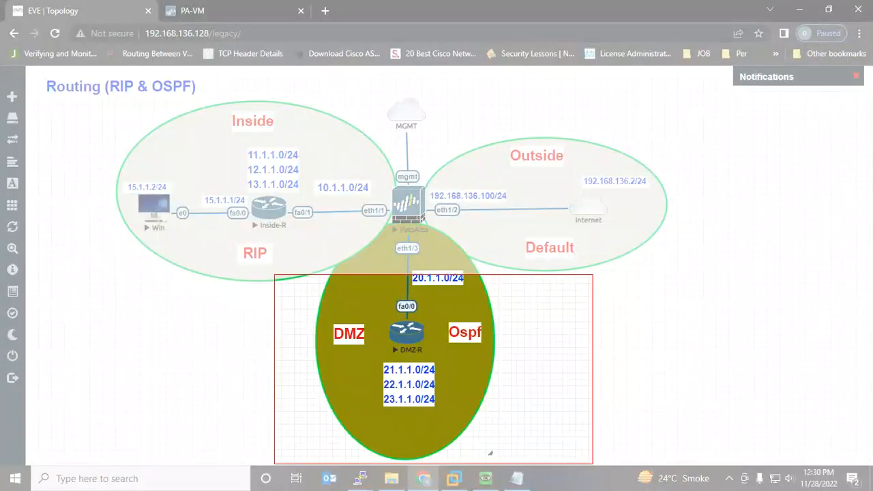
drag(463, 211, 516, 180)
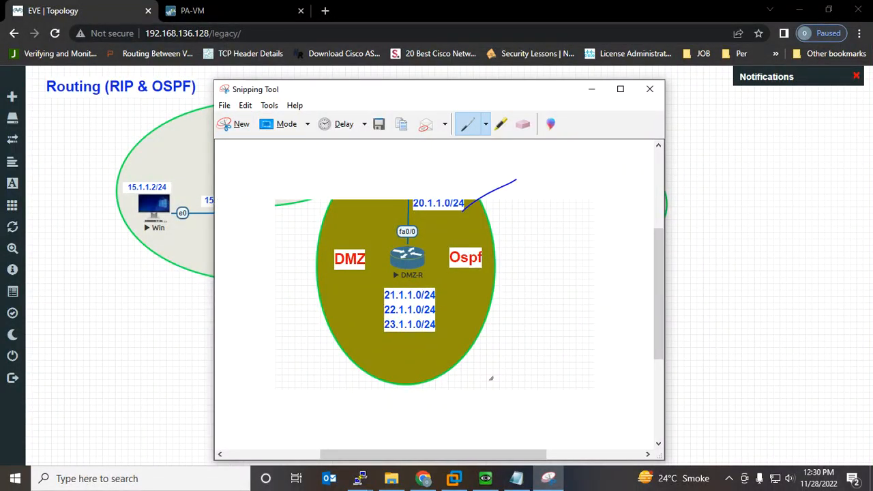
drag(444, 313, 544, 267)
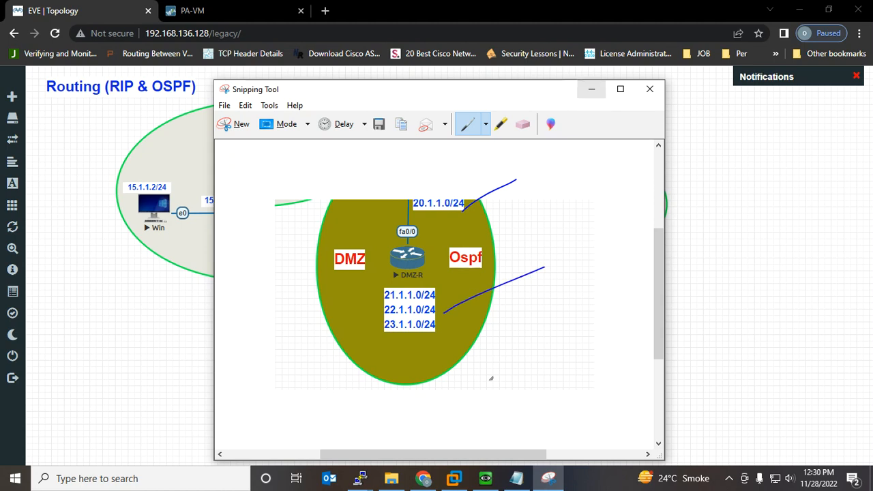
click(591, 89)
Step: Review the routing tables in the DMZ-R and Inside-R consoles, highlighting Inside-R's entries and adding fresh prompt lines there
mouse_move(360, 478)
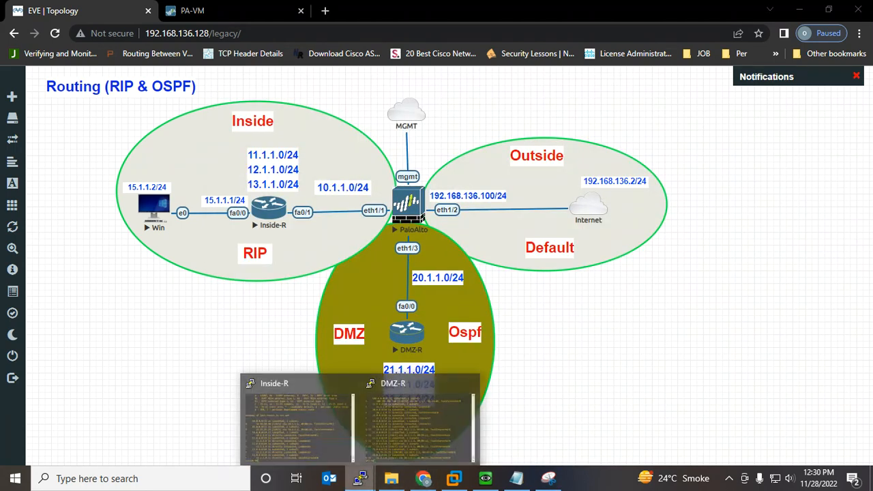
click(420, 419)
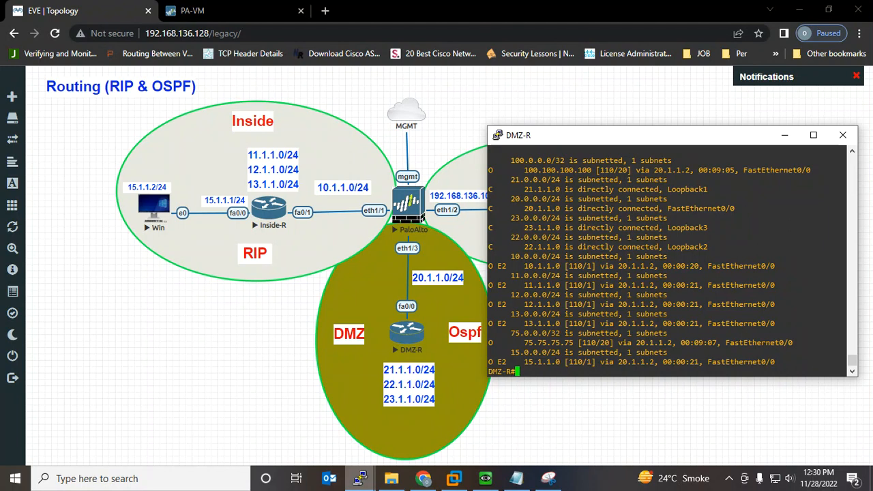
mouse_move(361, 479)
click(293, 418)
drag(836, 383, 479, 244)
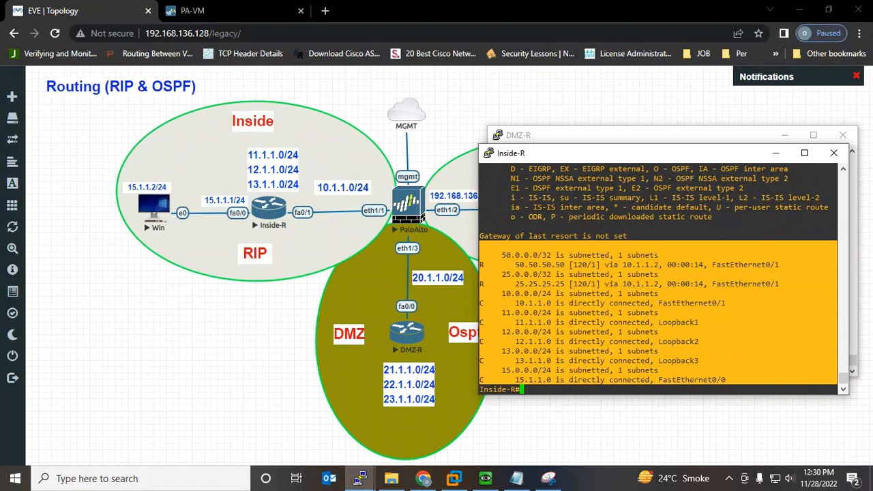
click(580, 307)
key(Return)
key(Return)
key(Return)
key(Return)
key(Return)
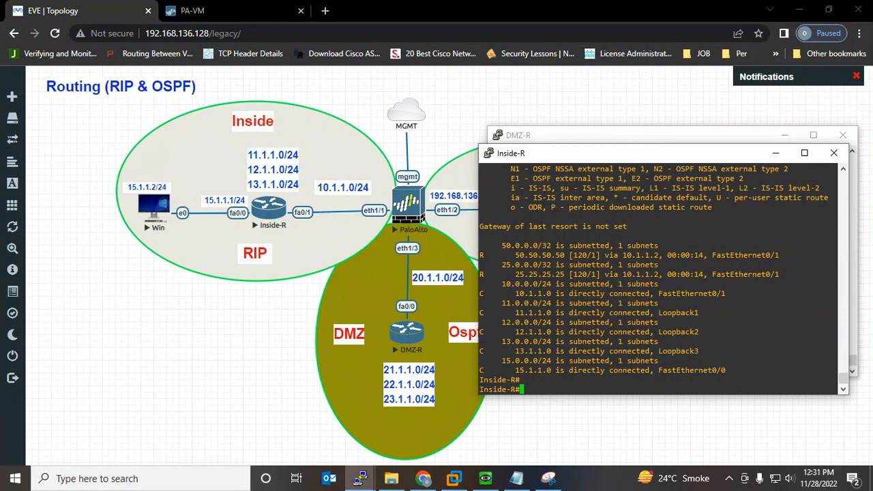
Step: In the Palo Alto web interface, add an IPv4 redistribution profile named Redist-OSPF with priority 1 to the default virtual router
click(232, 11)
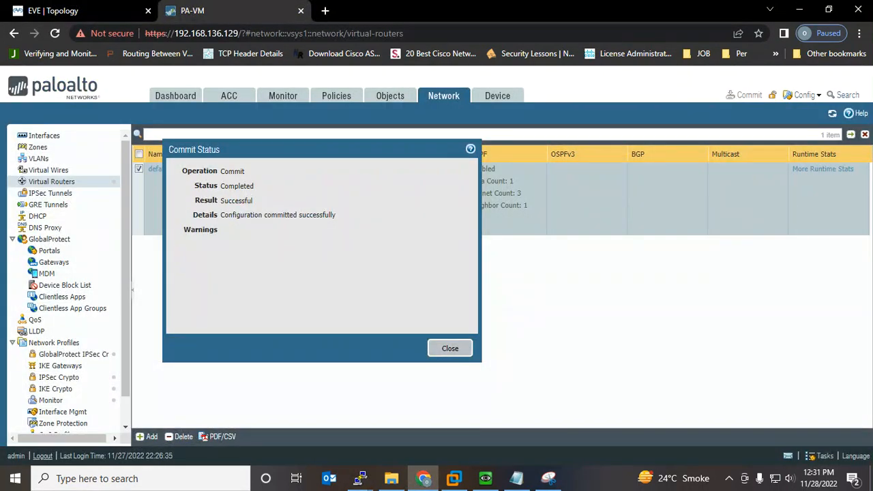
click(450, 348)
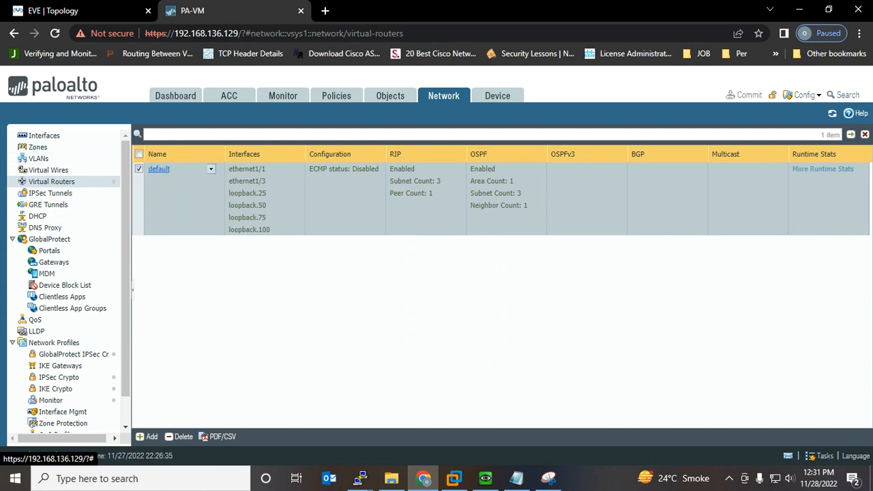
click(159, 168)
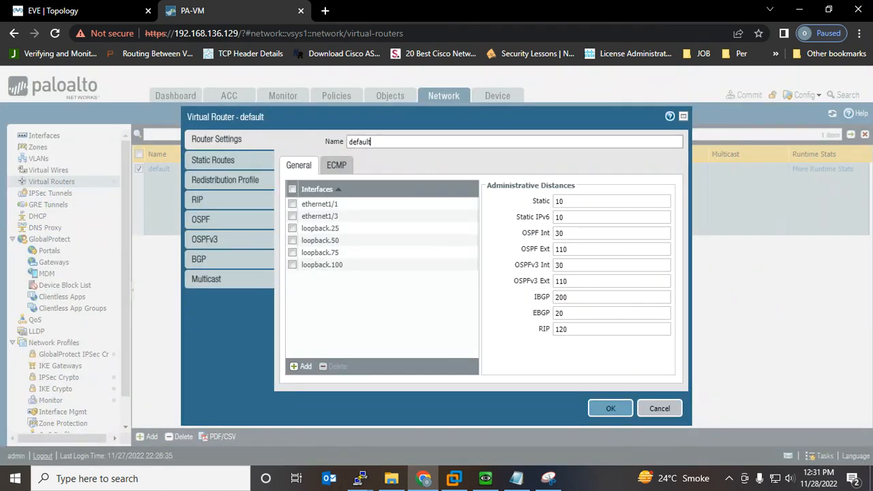
click(225, 179)
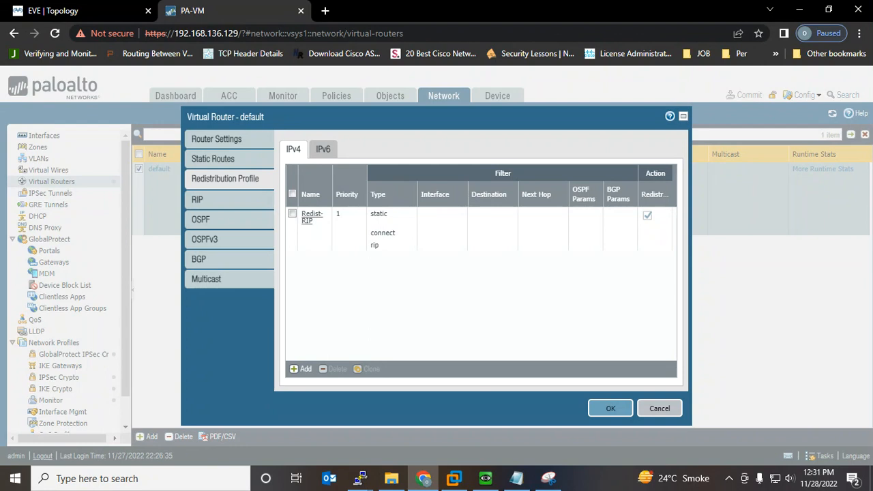
click(302, 369)
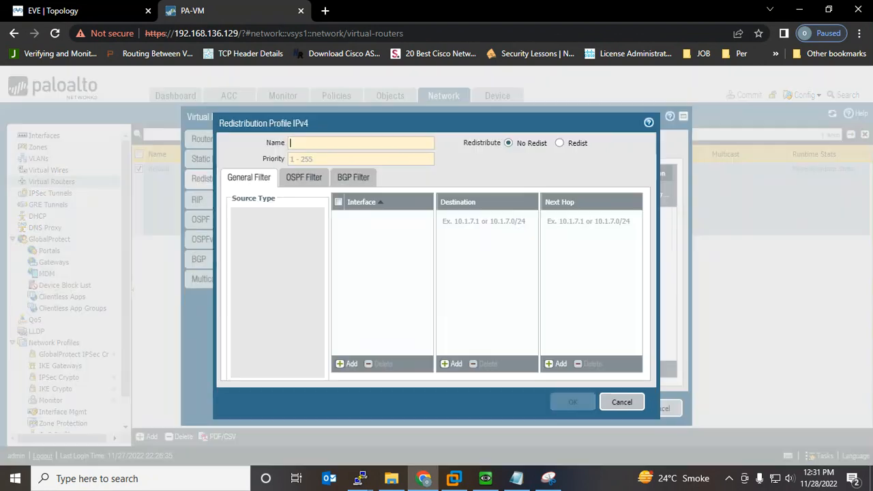
text(Red)
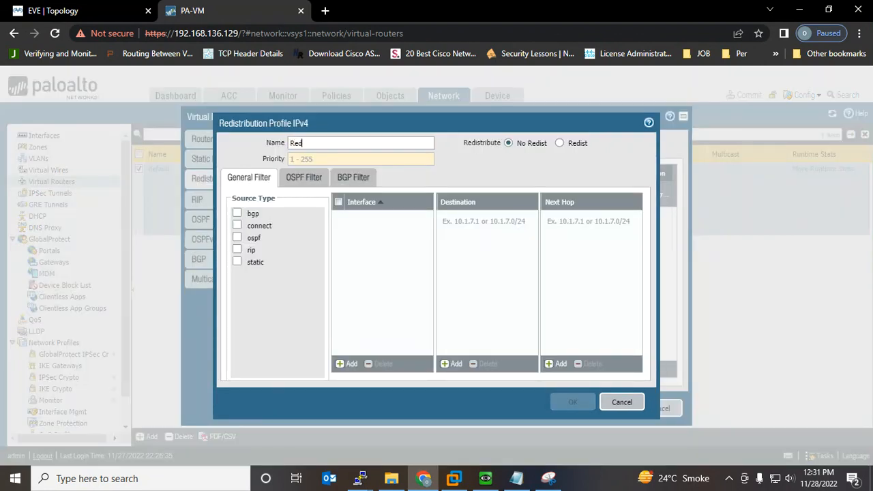
text(ist-OSPF)
click(360, 160)
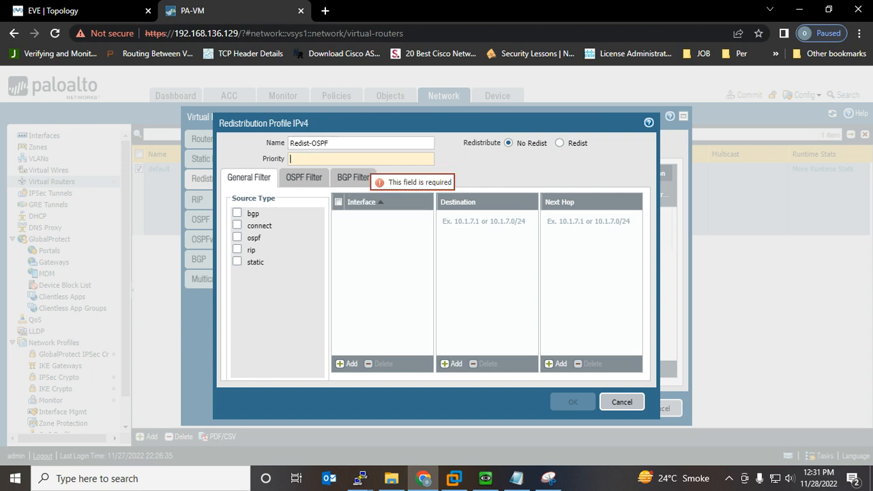
text(1)
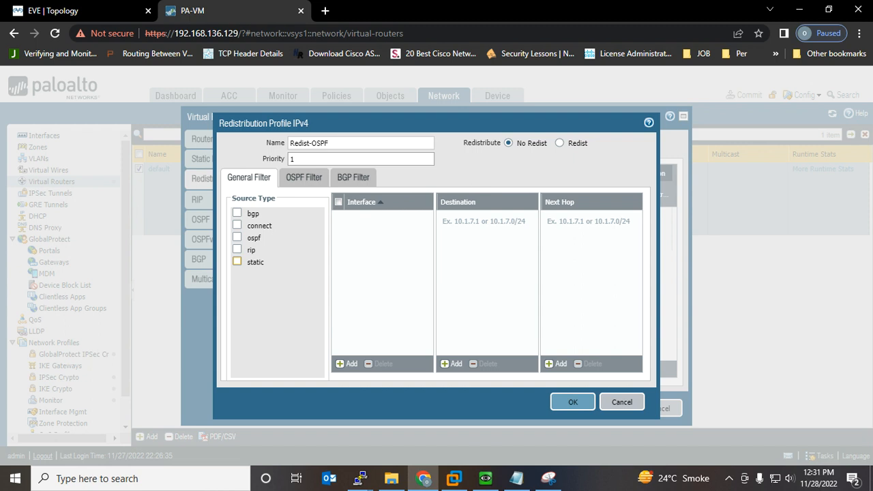
Step: Select static as a source type, set the profile's action to Redist, and save the profile and the virtual router
click(238, 262)
click(560, 143)
click(573, 402)
click(611, 408)
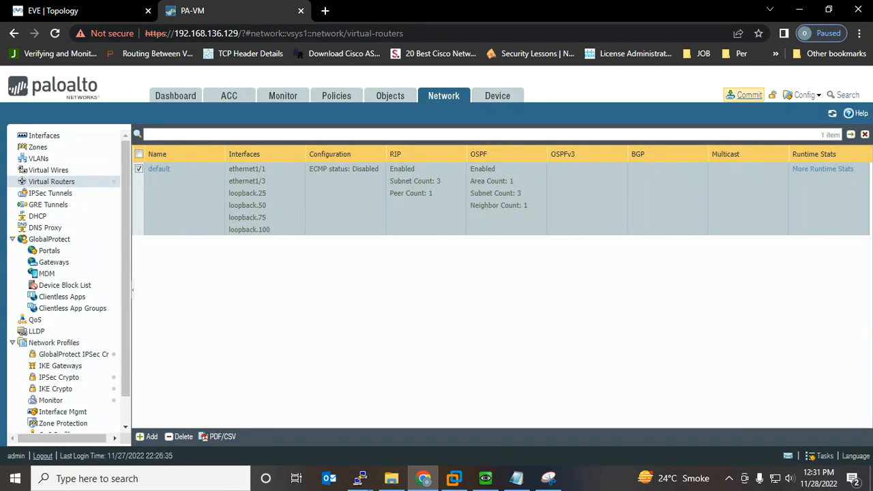
Step: Commit all pending configuration changes on the firewall and move the commit status window aside
click(747, 96)
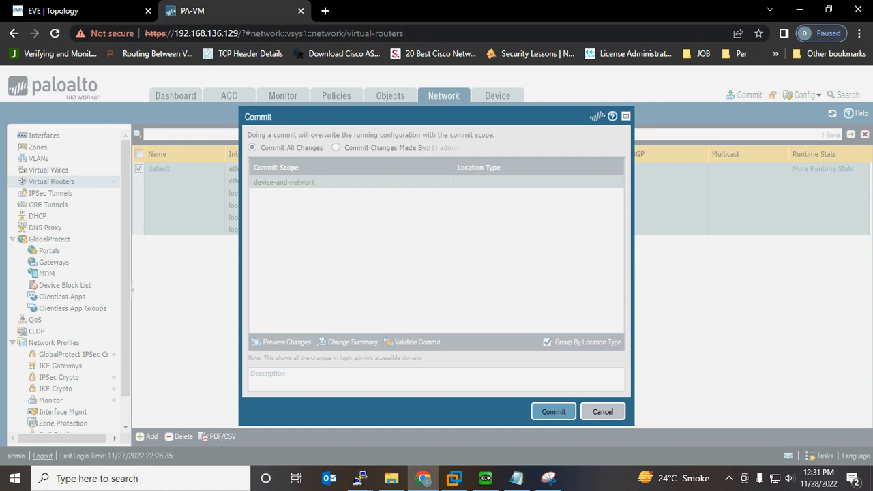
click(553, 412)
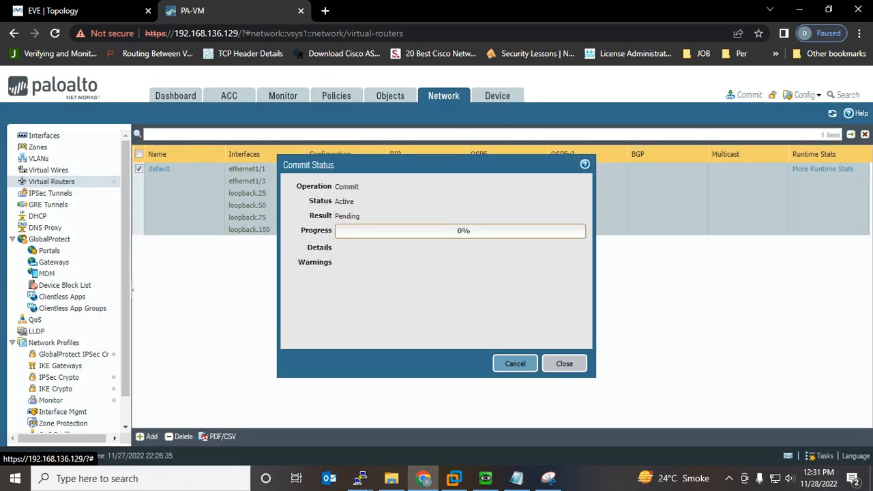
drag(423, 165, 243, 142)
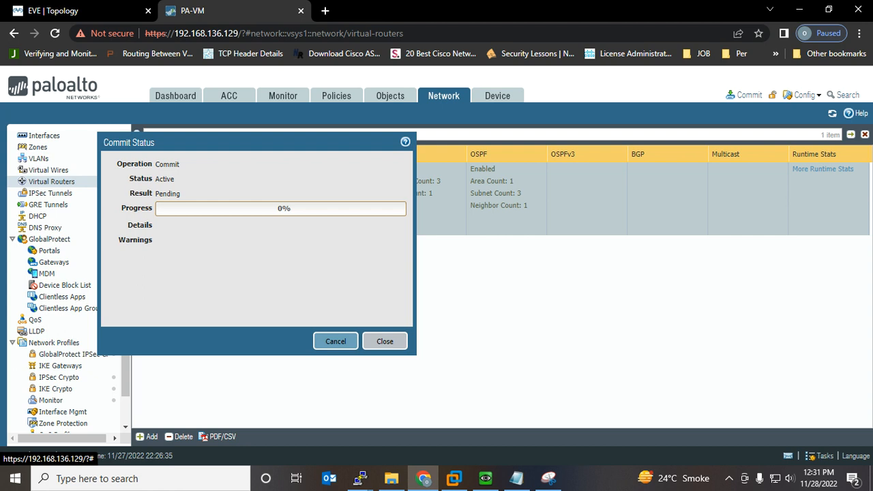
drag(243, 142, 223, 117)
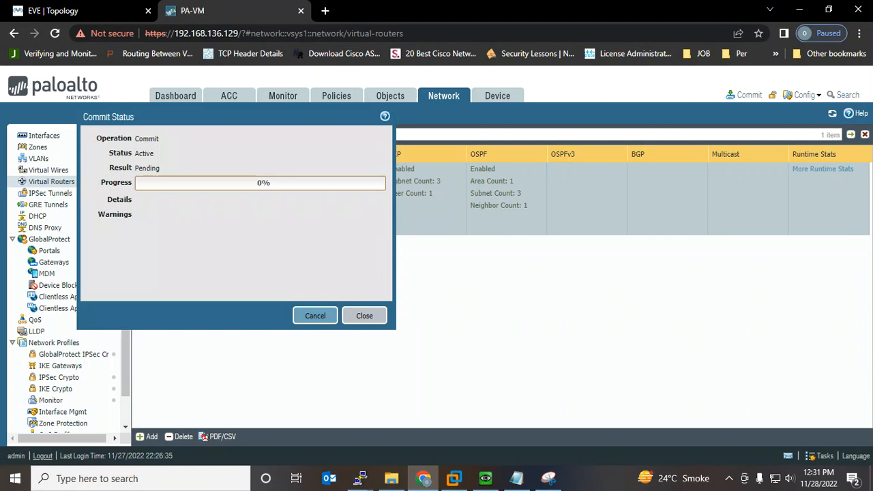
Step: Switch to the Inside-R console, place it beside the commit status window, and highlight its listed routes
click(360, 479)
click(300, 420)
drag(527, 206, 514, 114)
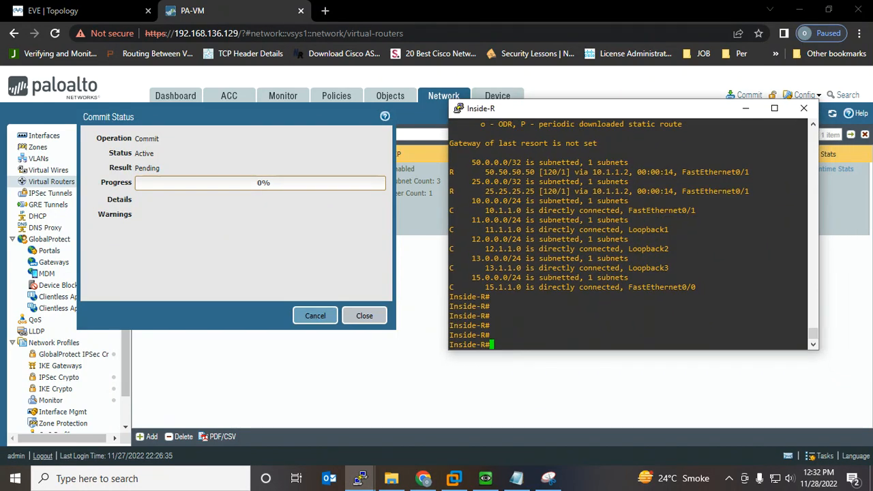
drag(751, 288, 452, 163)
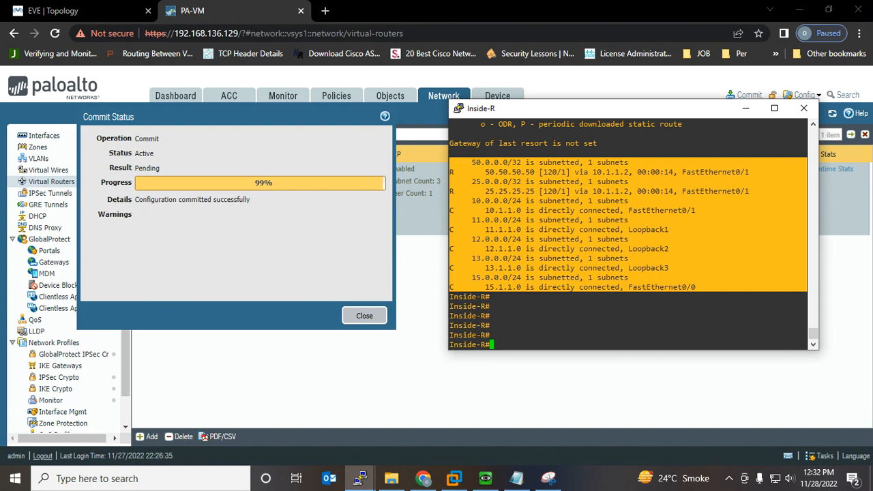
click(672, 295)
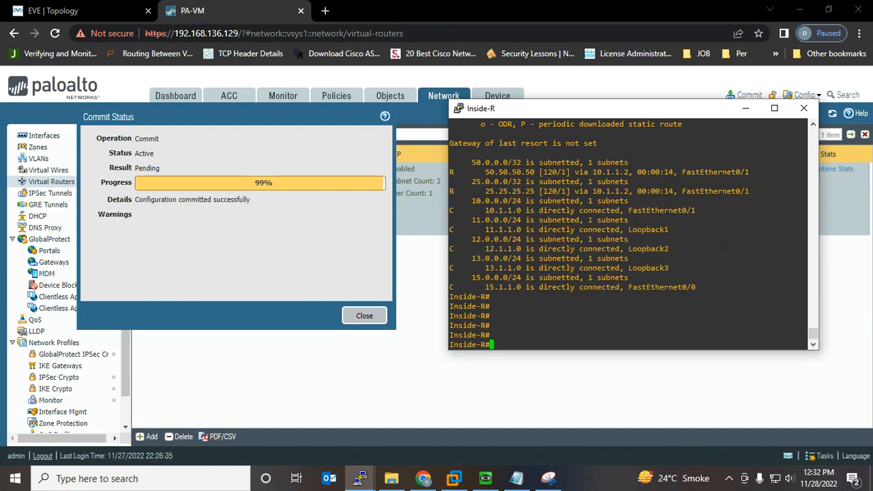
Step: Run sh ip route on Inside-R below fresh prompt lines and page to the end of the routing table
key(Return)
key(Return)
key(Return)
key(Return)
text(sh ip route)
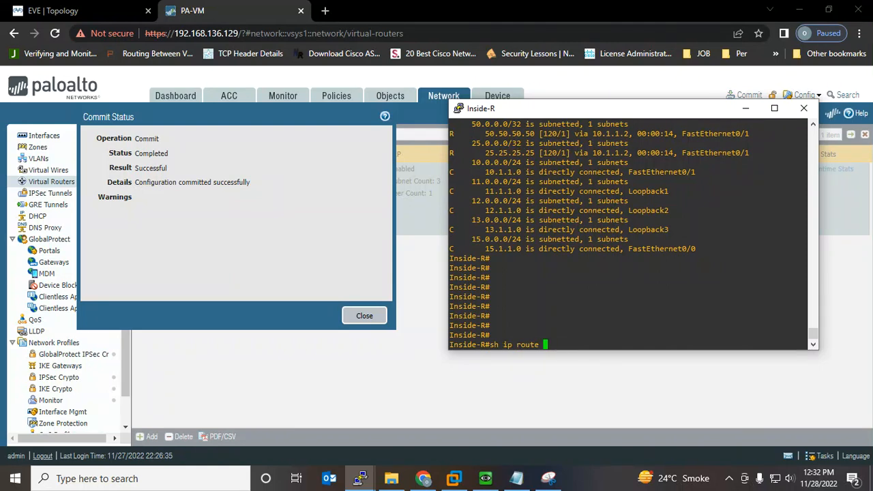
key(Return)
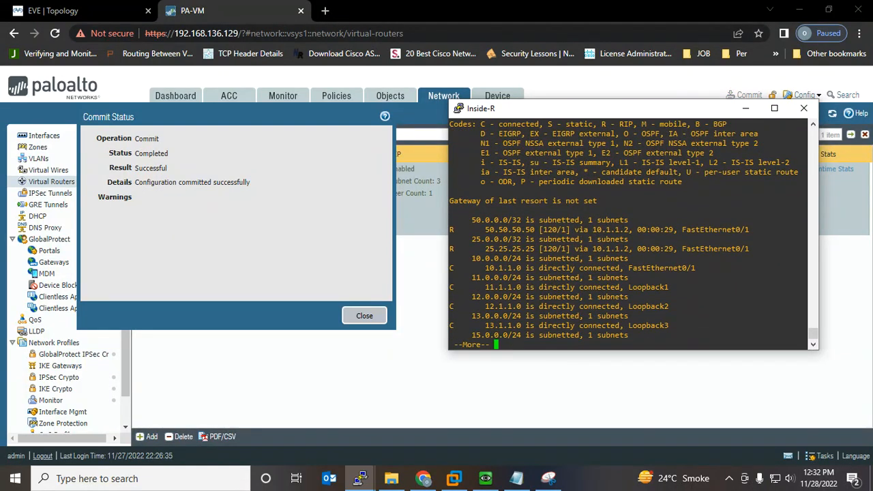
key(Return)
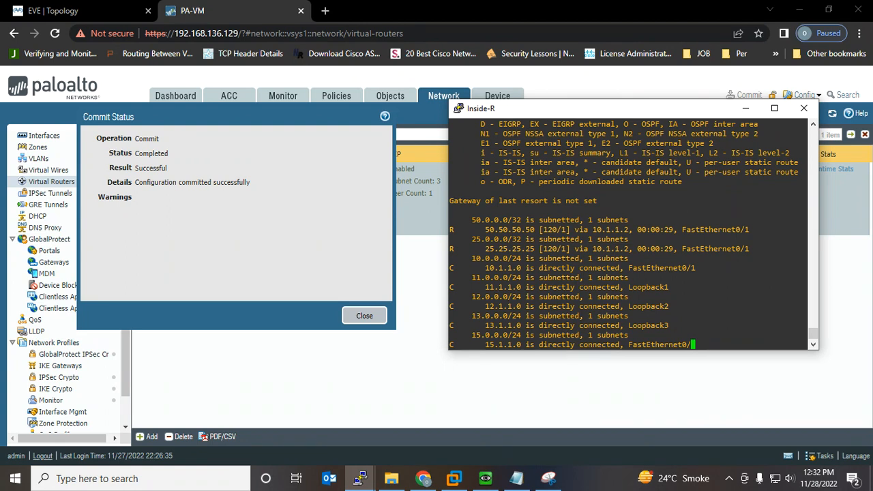
Step: Add blank prompt lines in the Inside-R console and repeat sh ip route to recheck its RIP routes
key(Return)
key(Return)
key(Return)
key(Return)
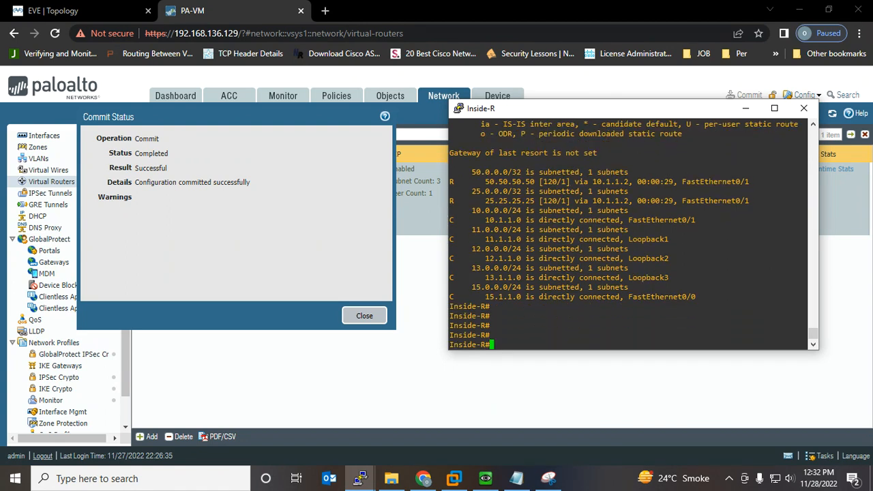
key(Up)
key(Return)
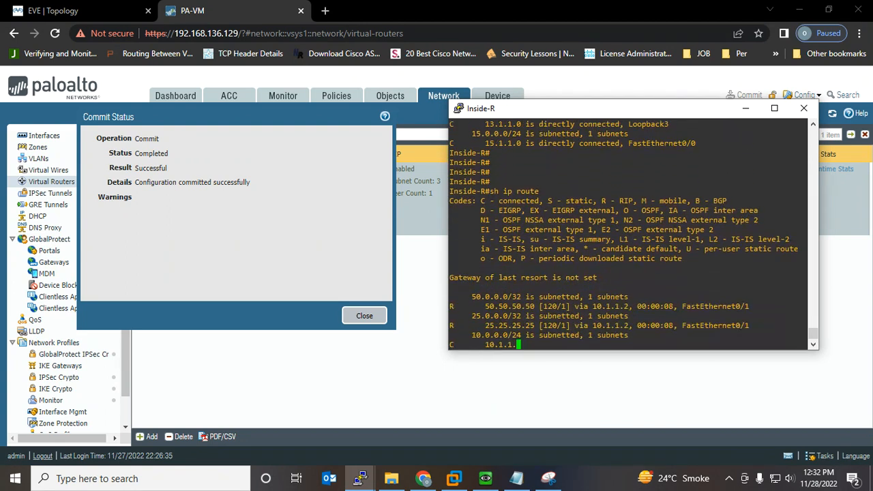
key(Return)
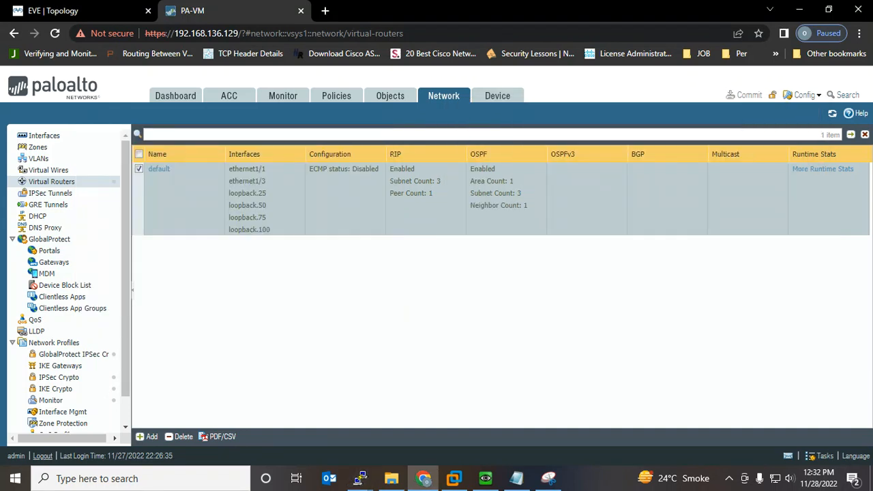
Step: In the firewall's default virtual router, review the IPv4 redistribution profiles and the OSPF export rules
click(159, 170)
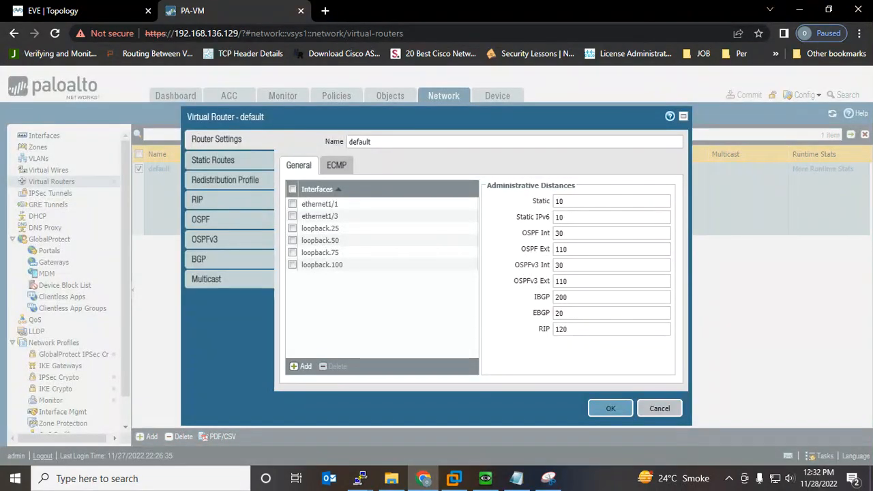
click(225, 180)
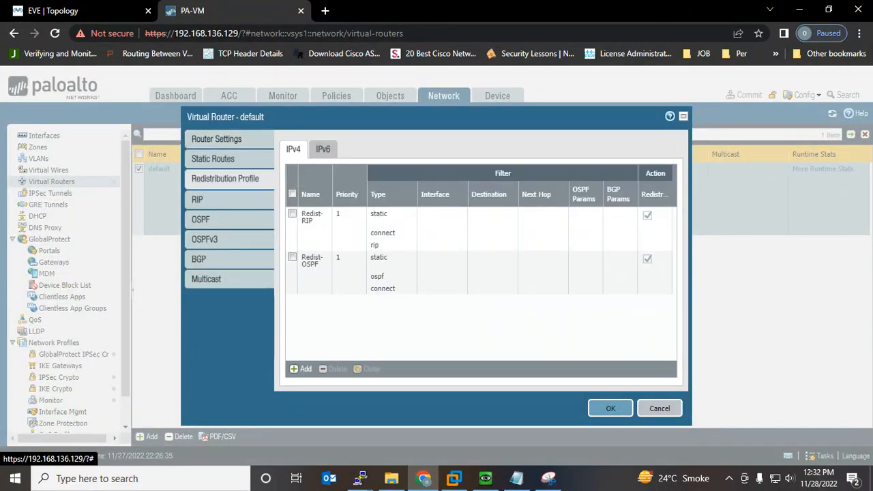
click(200, 218)
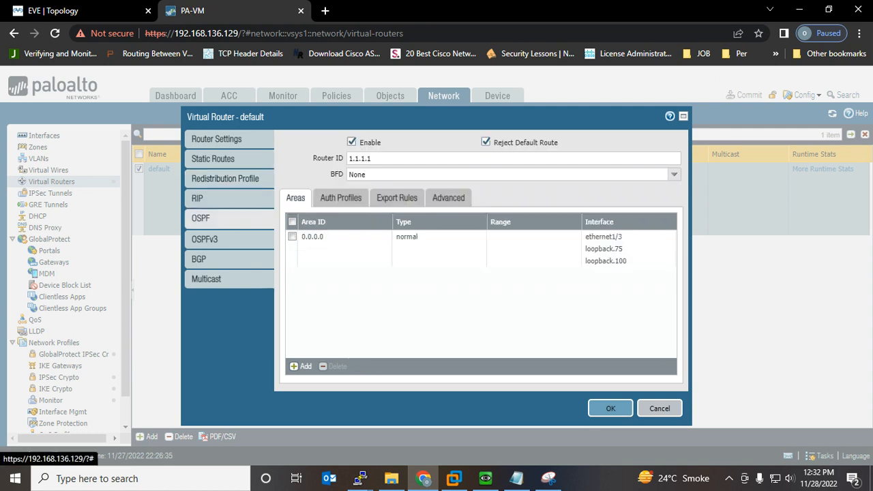
click(397, 198)
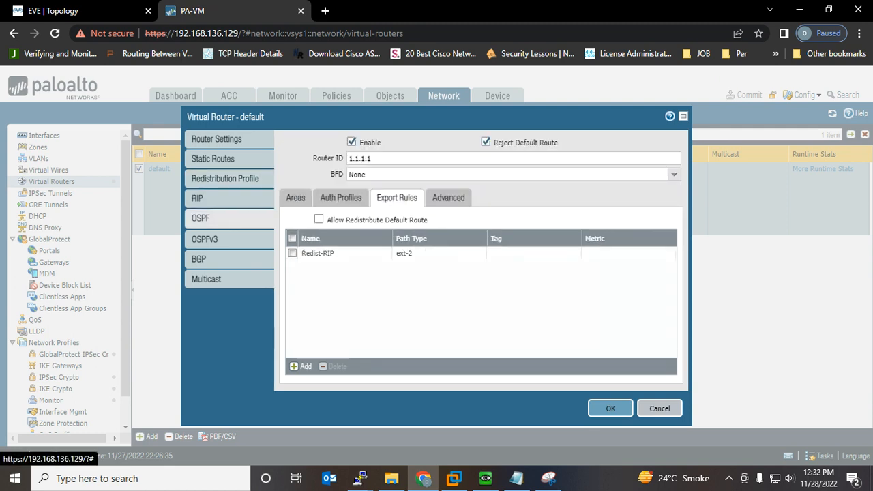
Step: Add the Redist-OSPF profile to the RIP export rules and save the virtual router
click(197, 198)
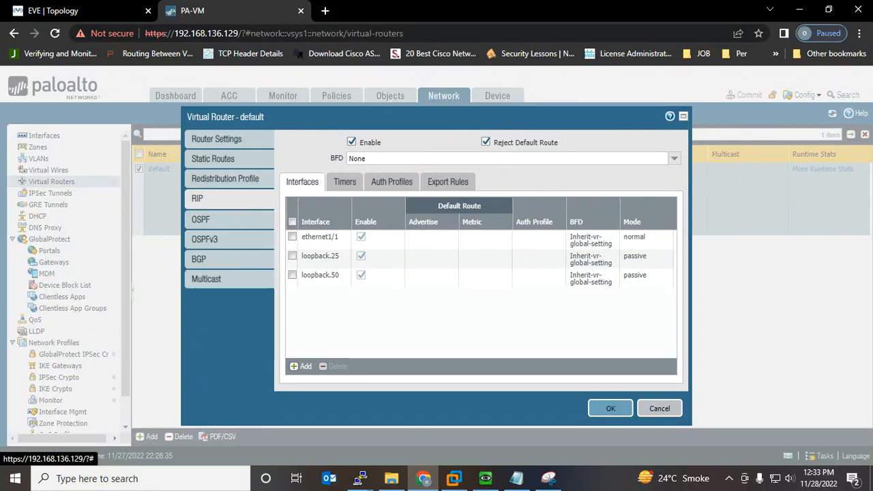
click(447, 181)
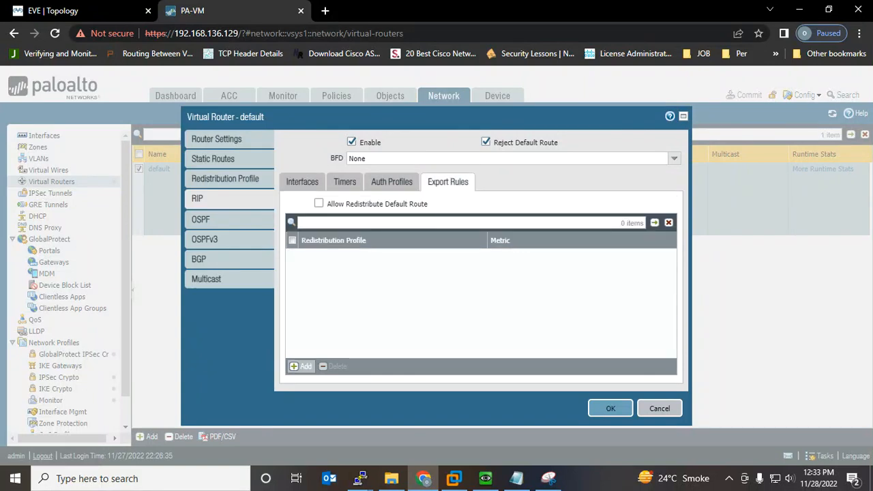
click(301, 367)
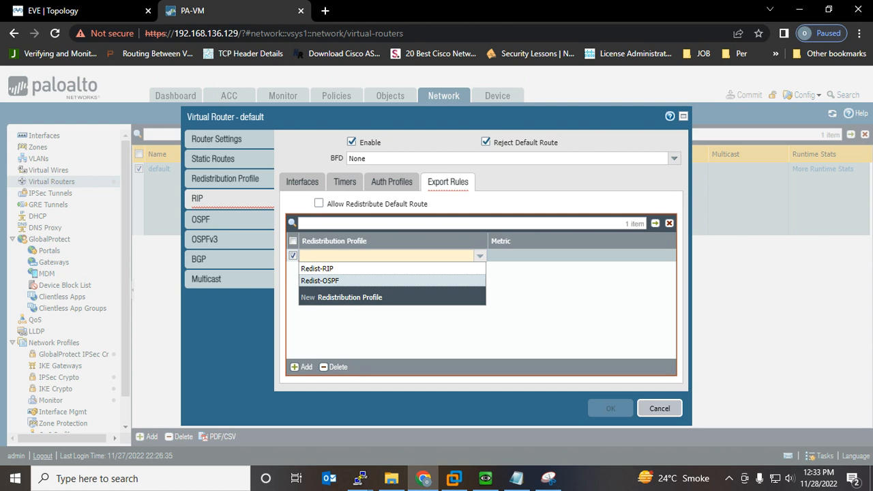
click(320, 281)
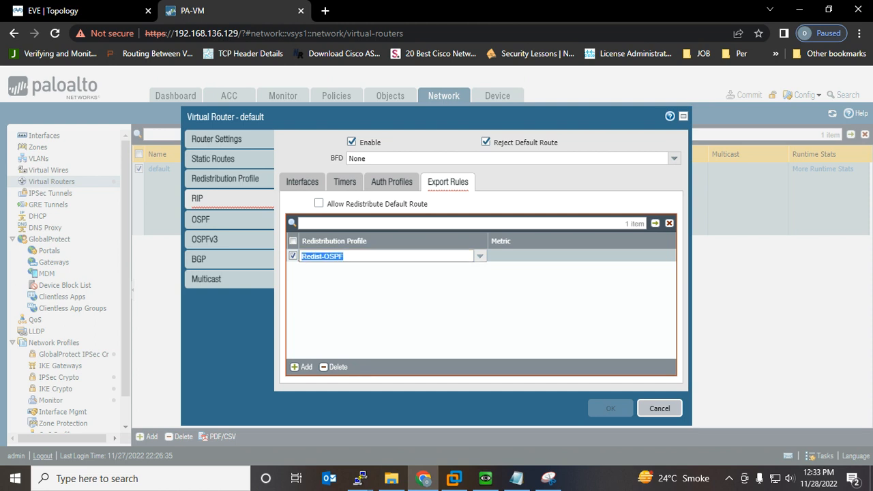
click(611, 408)
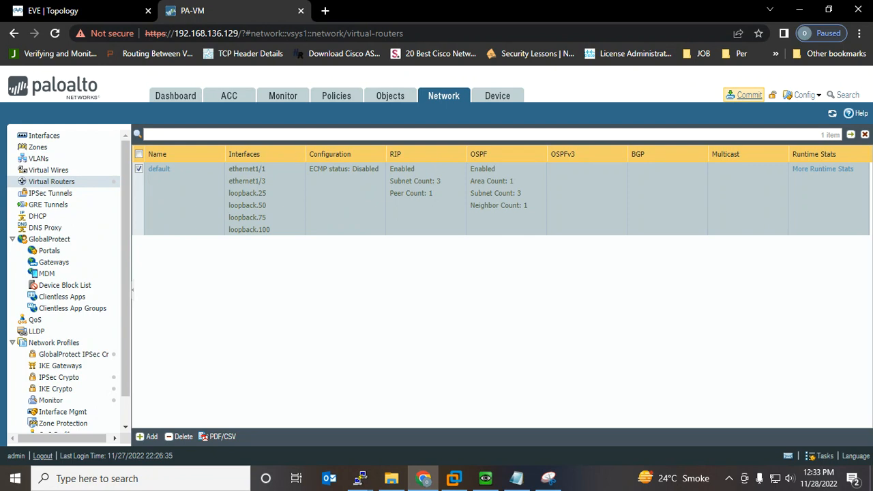
Step: Commit the RIP export rule to the firewall and move the commit status window out of the way
click(745, 95)
click(553, 411)
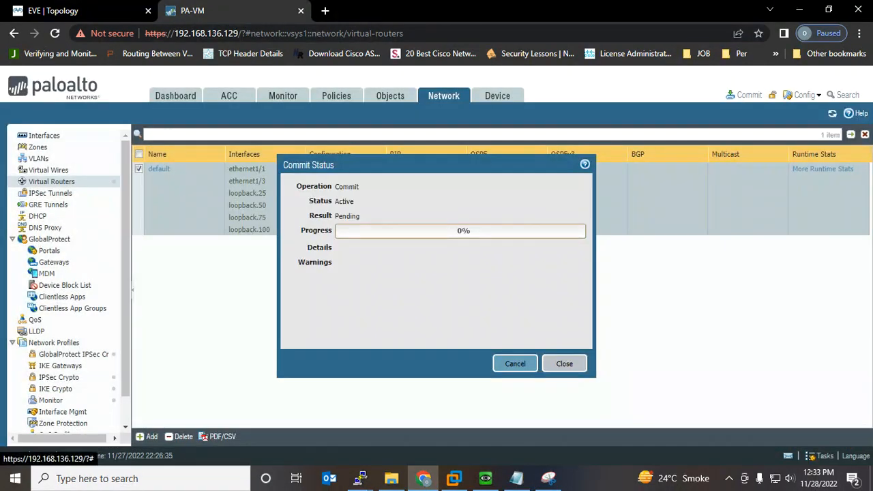
drag(425, 165, 209, 131)
Step: Return to the Inside-R console, review the previously listed routes, and add fresh prompt lines below them
mouse_move(361, 479)
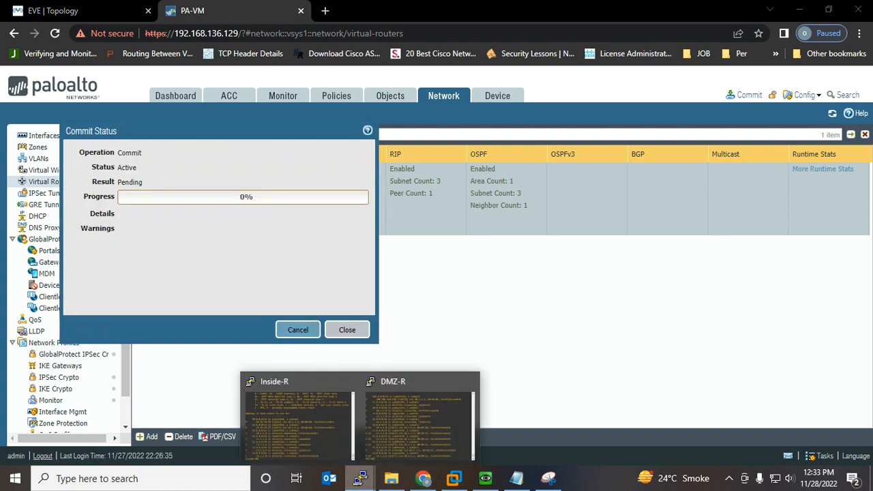
click(299, 419)
drag(805, 337, 450, 181)
drag(617, 200, 612, 182)
click(611, 183)
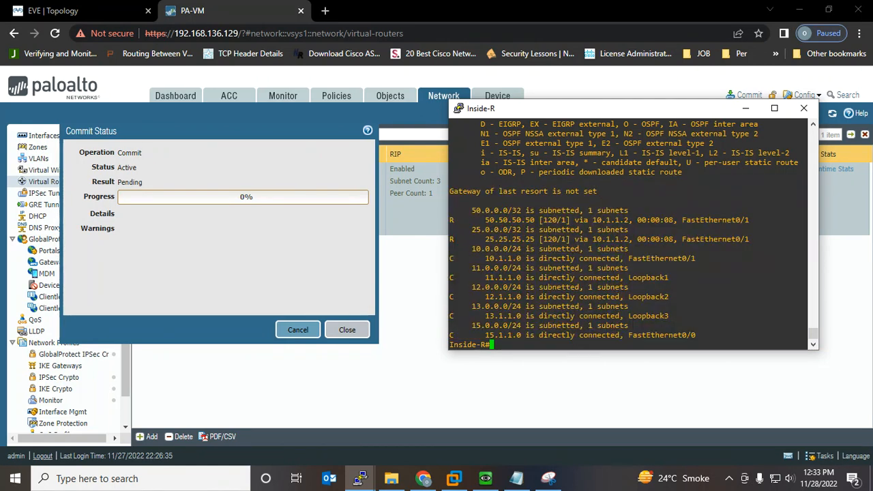
key(Return)
key(Return)
key(Return)
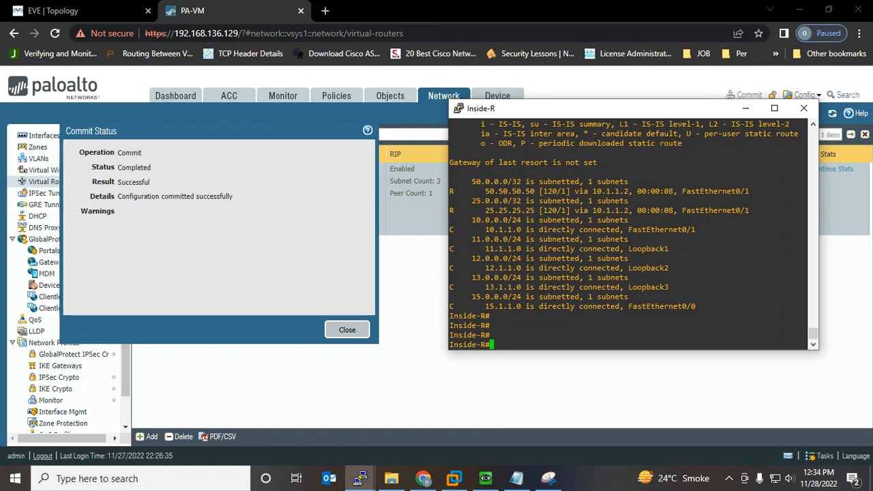
Step: Display Inside-R's routing table with sh ip route after the commit and look through the full output
text(sh ip route)
key(Return)
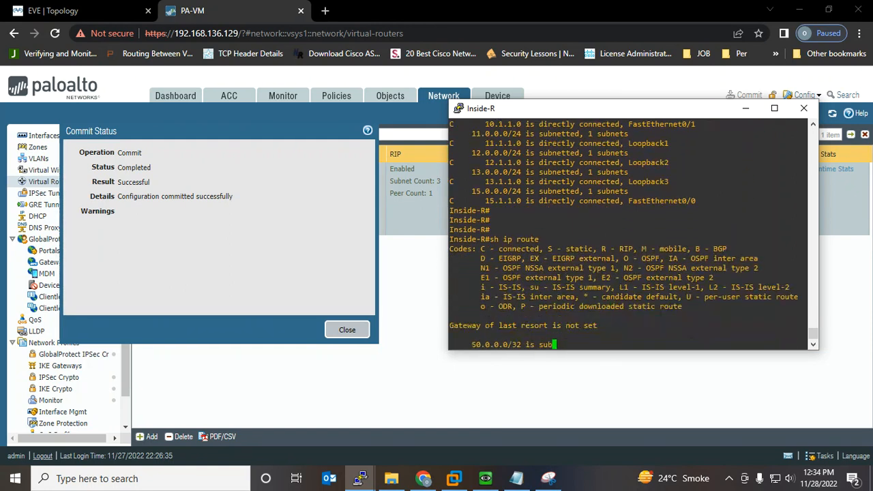
key(space)
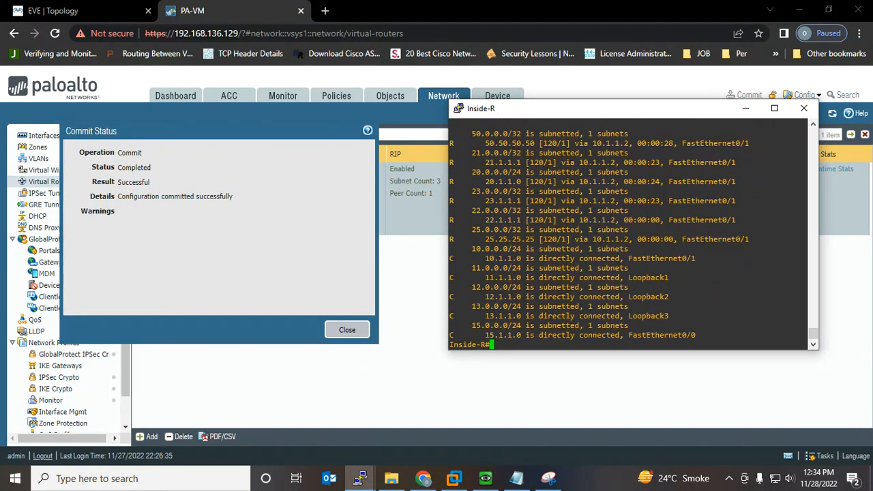
scroll(633, 232, up, 4)
scroll(633, 232, down, 4)
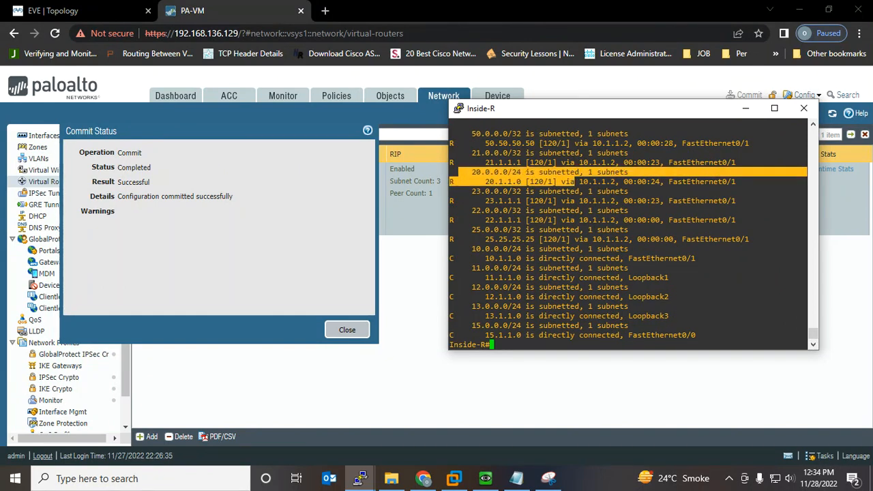
Step: Highlight the RIP entries for the 20.0.0.0 to 23.0.0.0 networks and the 50.0.0.0 network in Inside-R's routing table
drag(717, 191, 749, 239)
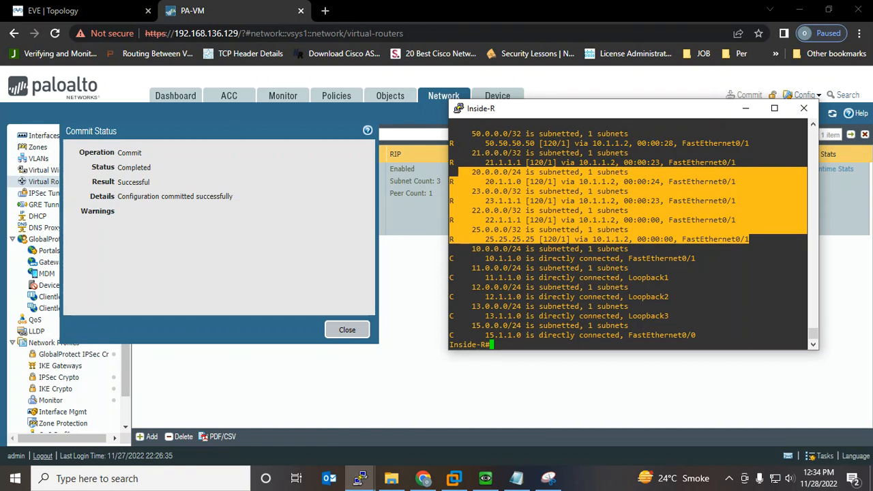
drag(749, 239, 756, 221)
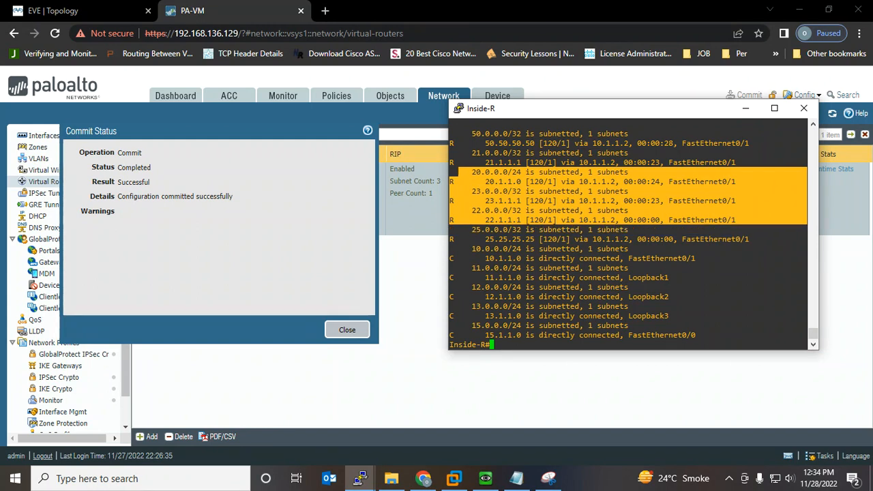
drag(463, 153, 737, 220)
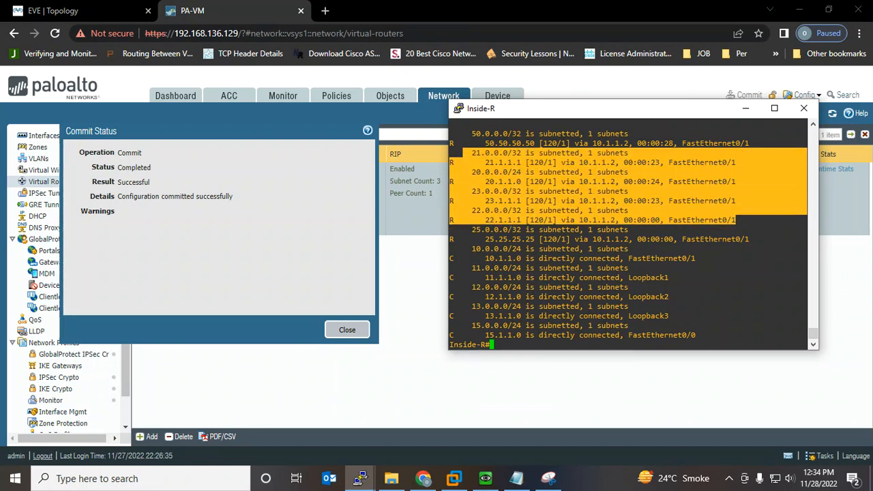
drag(737, 219, 808, 220)
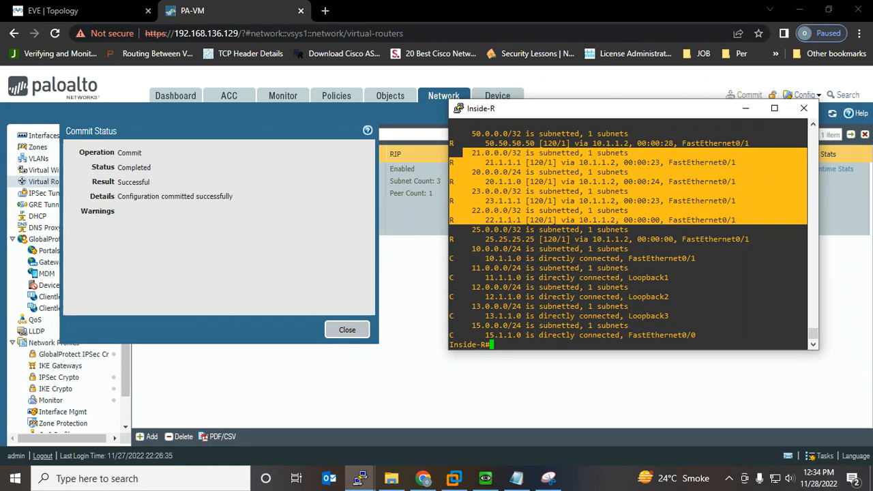
scroll(628, 232, up, 4)
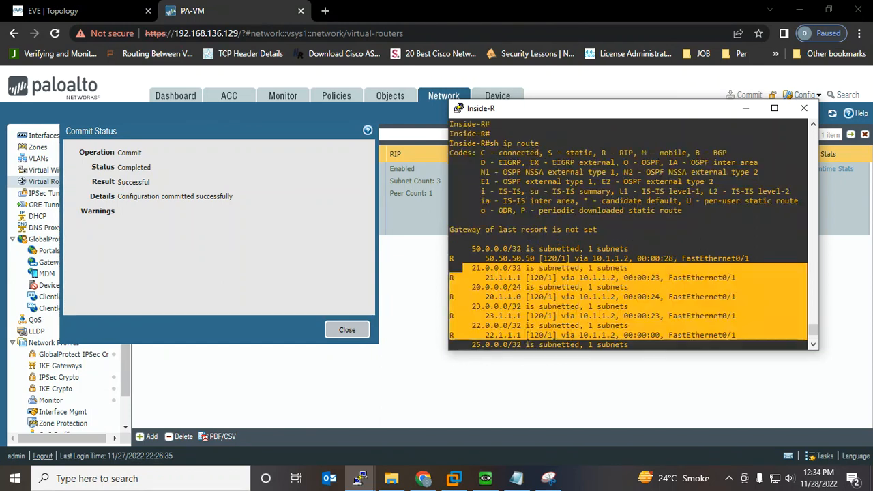
drag(472, 249, 757, 259)
scroll(628, 232, down, 4)
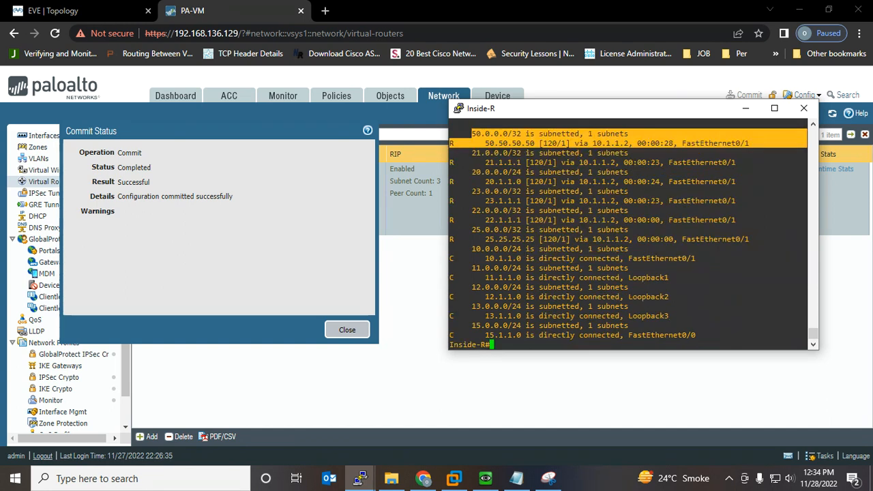
Step: Redisplay Inside-R's routing table, highlight the RIP entries for the 20.0.0.0 to 23.0.0.0 networks, and dismiss the firewall's commit status
key(Up)
key(Return)
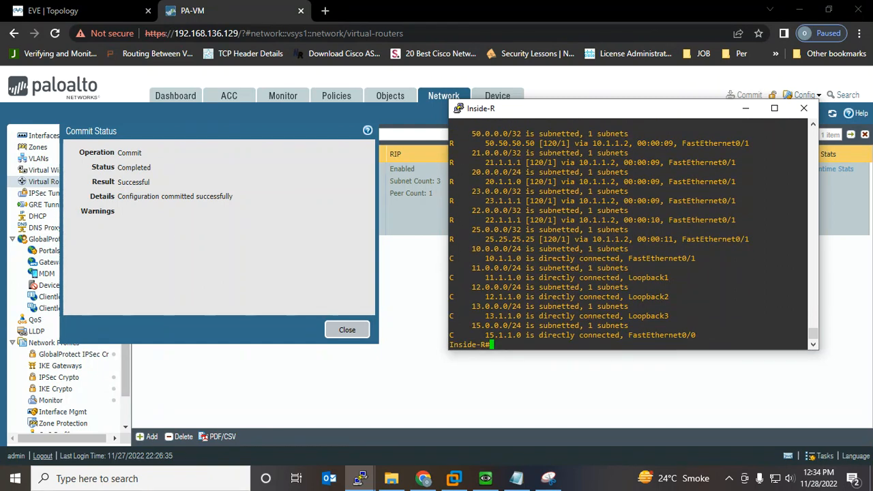
scroll(631, 232, up, 4)
scroll(631, 232, down, 4)
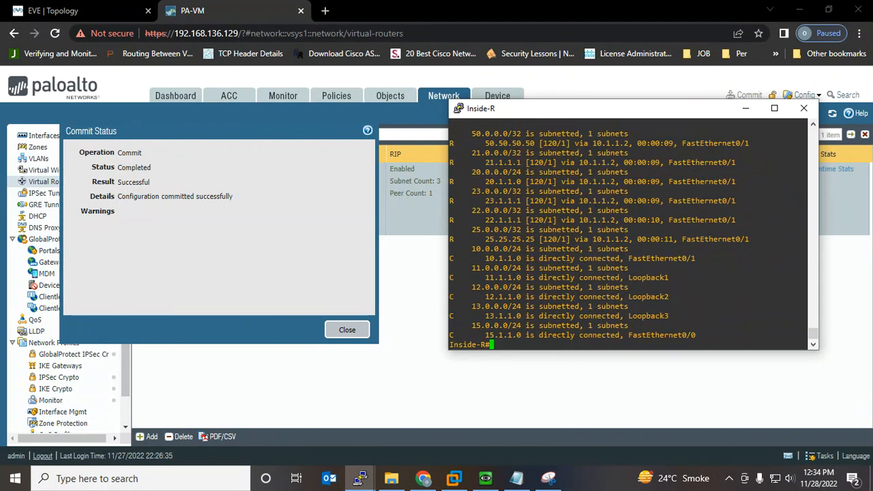
drag(469, 172, 751, 220)
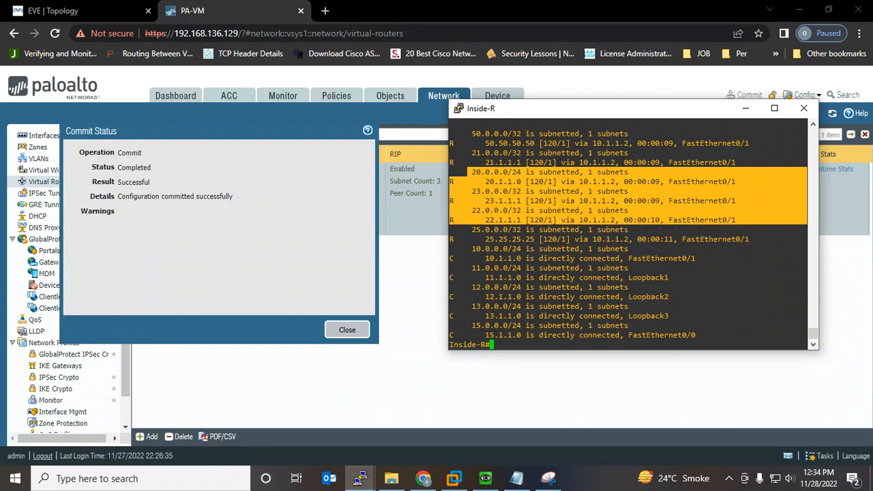
drag(469, 153, 751, 220)
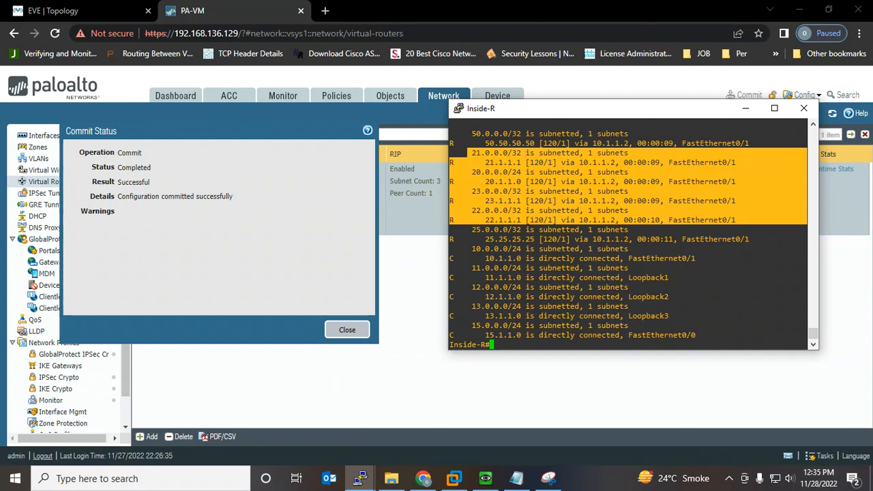
click(348, 330)
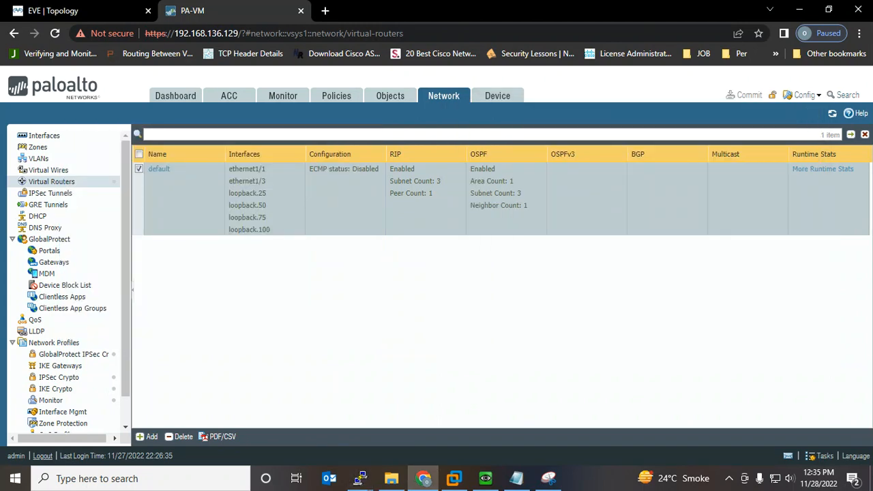
click(53, 11)
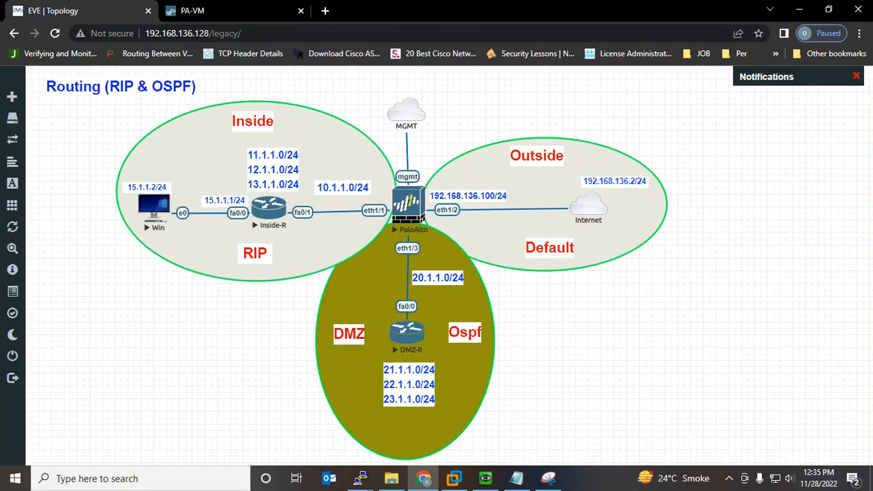
key(ctrl+Tab)
click(159, 169)
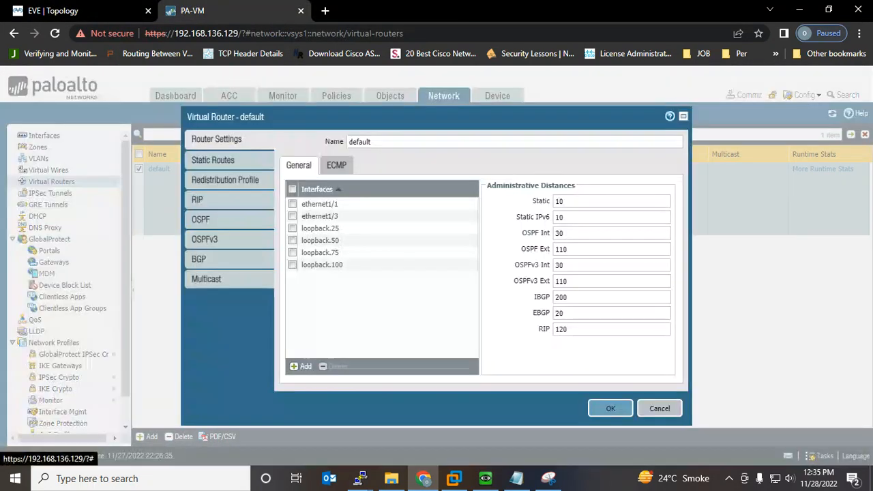
click(213, 161)
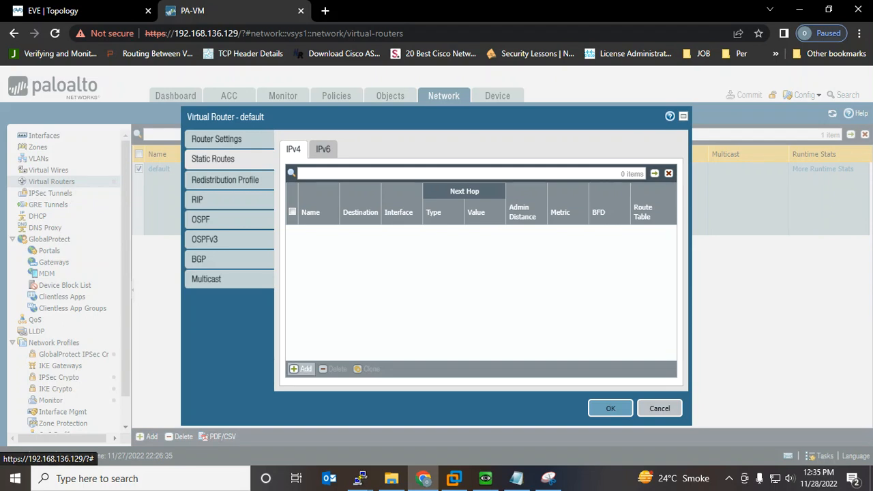
click(301, 369)
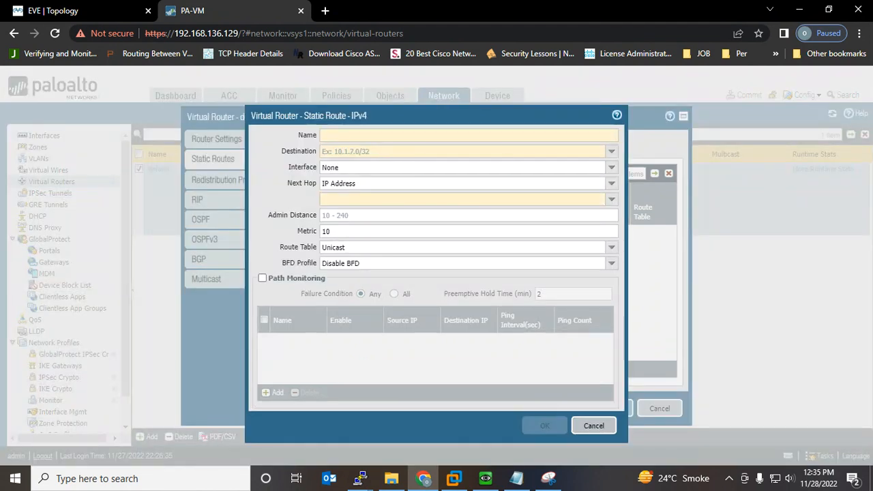
text(Def)
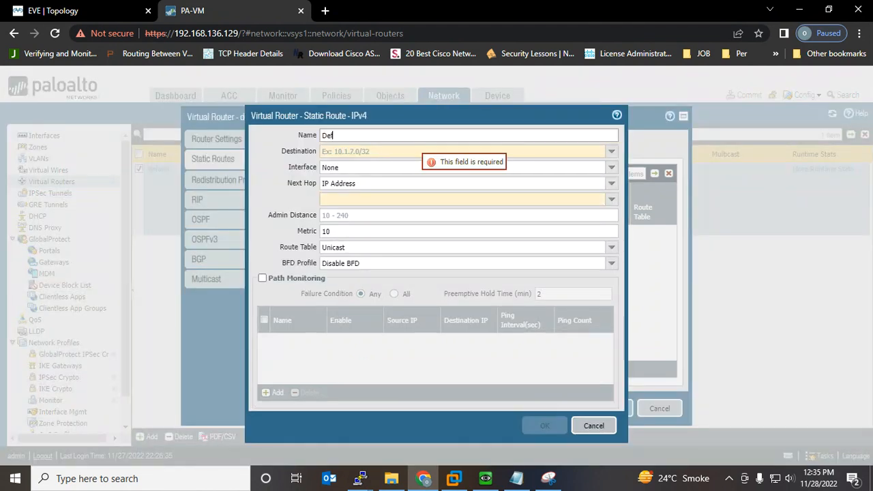
text(ault)
click(389, 152)
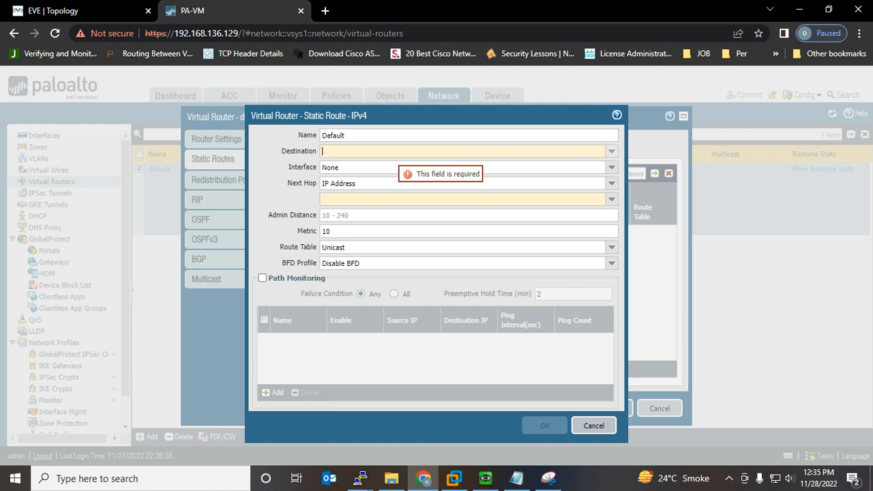
text(0.0.0.0/0)
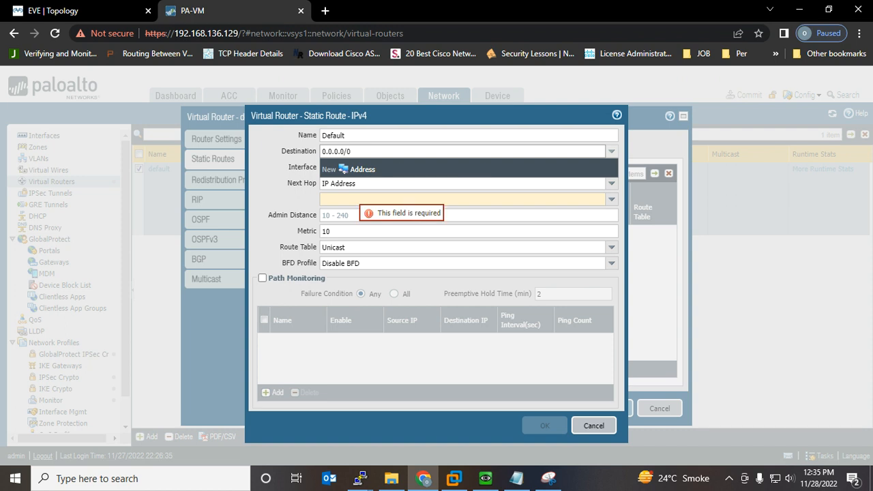
click(295, 200)
click(612, 167)
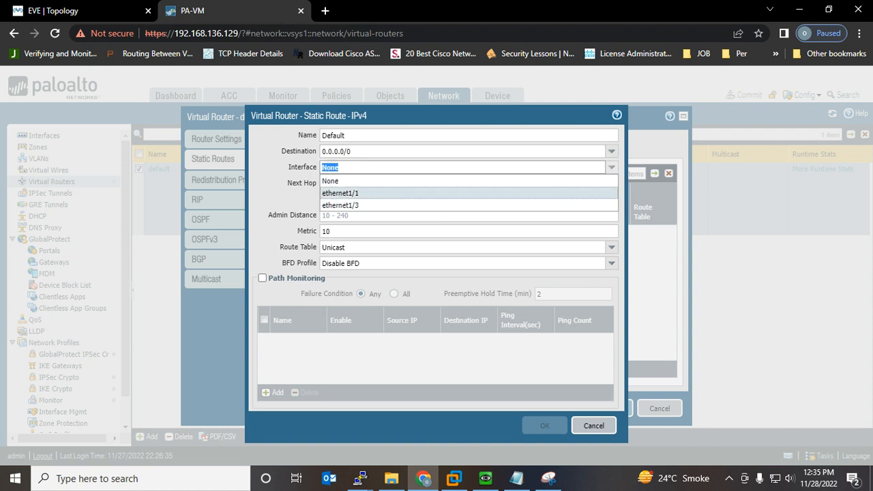
click(593, 426)
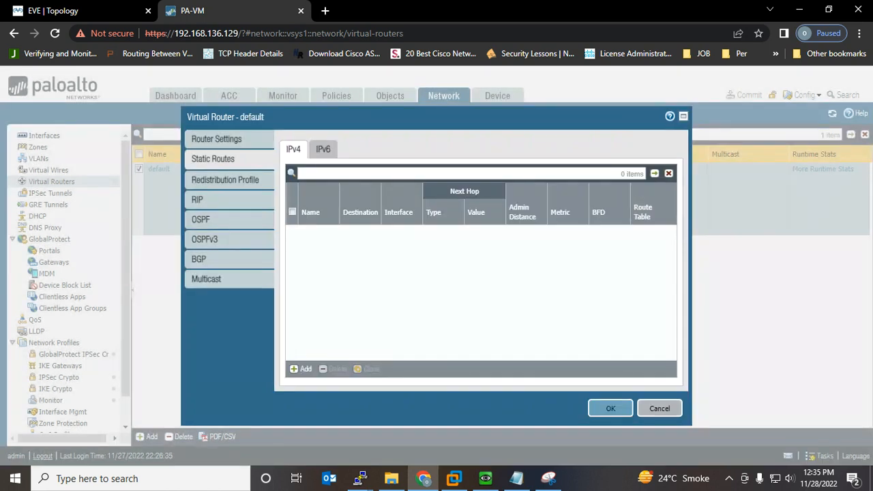
click(659, 409)
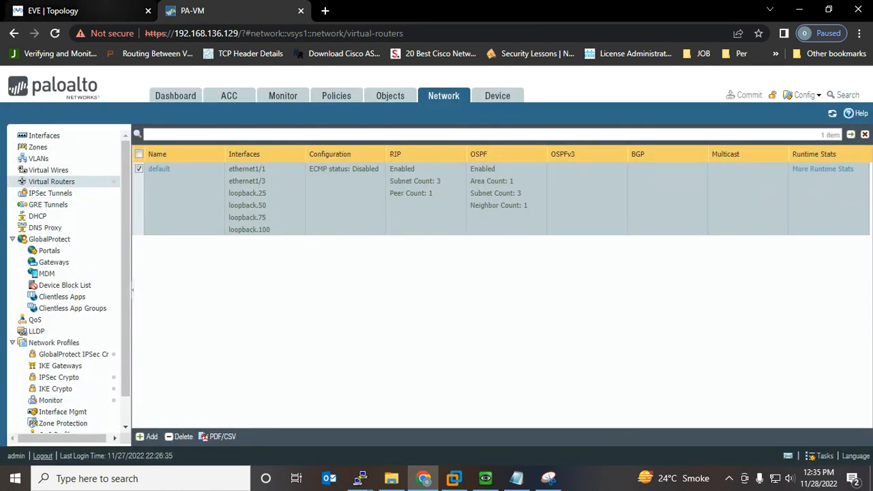
click(82, 10)
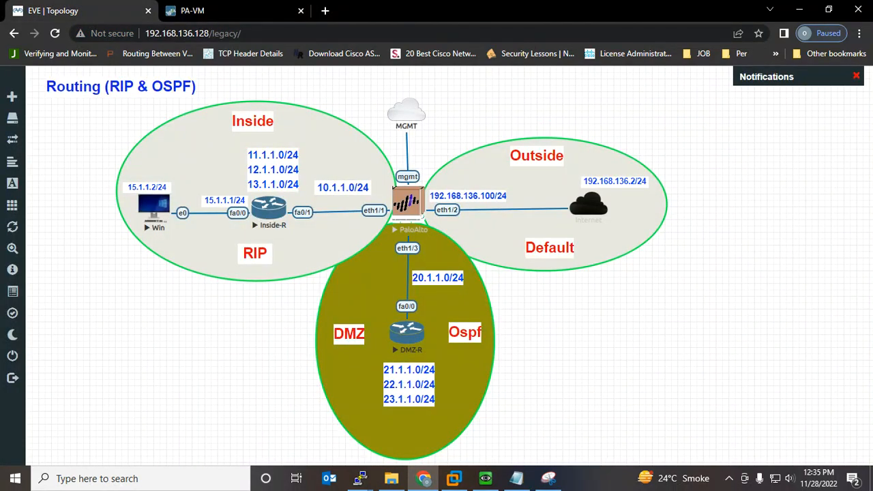
click(212, 11)
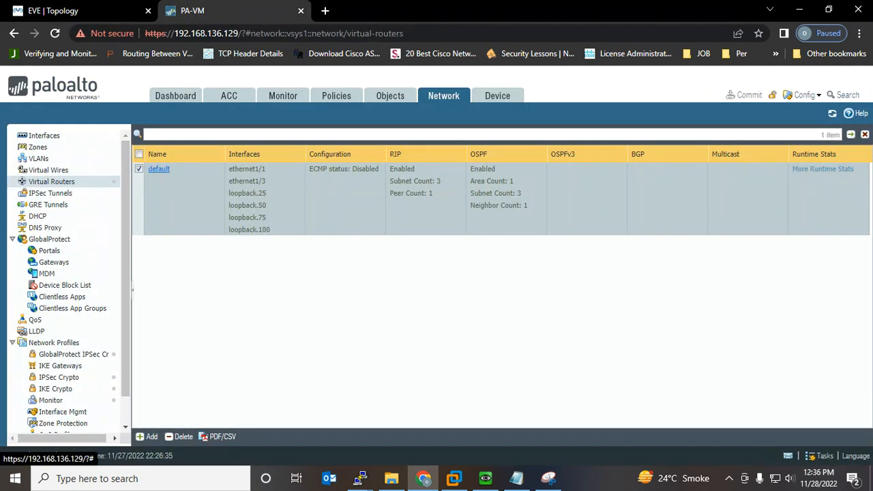
click(159, 169)
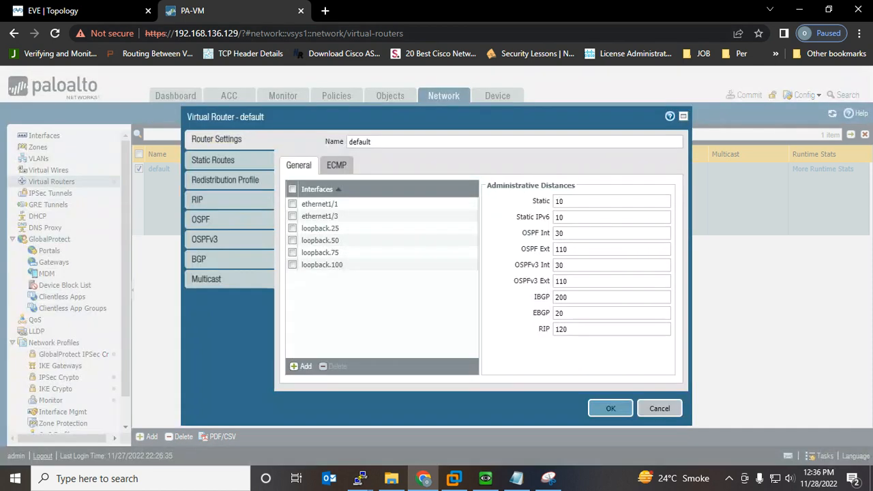
key(Escape)
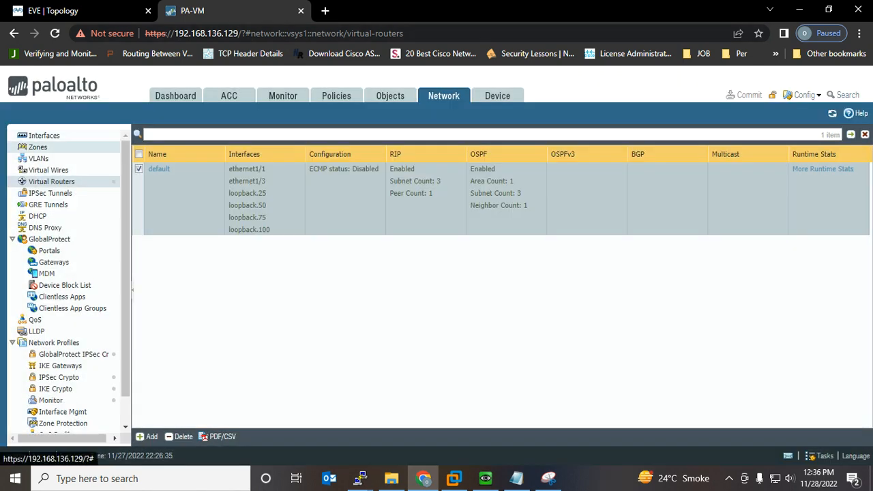
Step: Configure the ethernet1/2 interface as Layer3 with the comment Outside
click(45, 136)
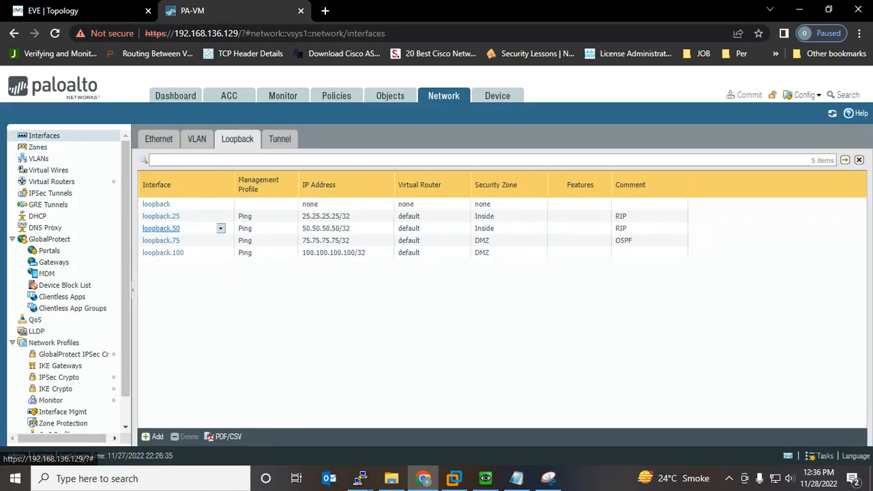
click(159, 139)
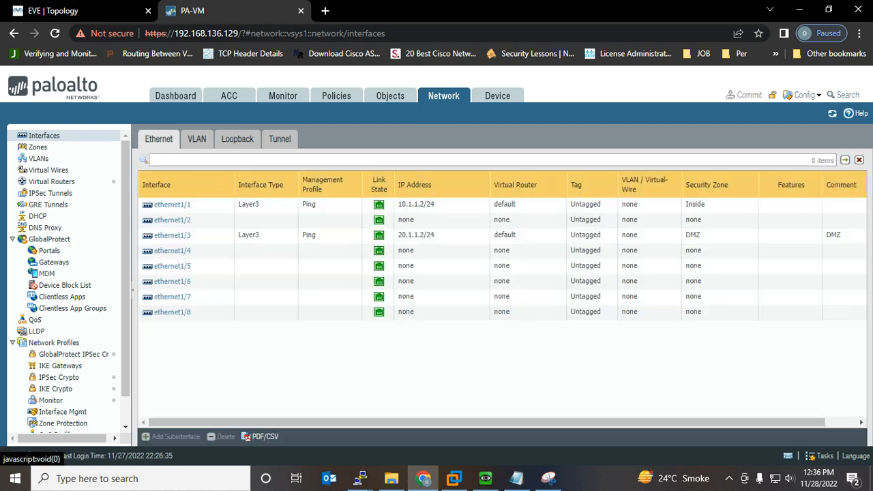
click(172, 221)
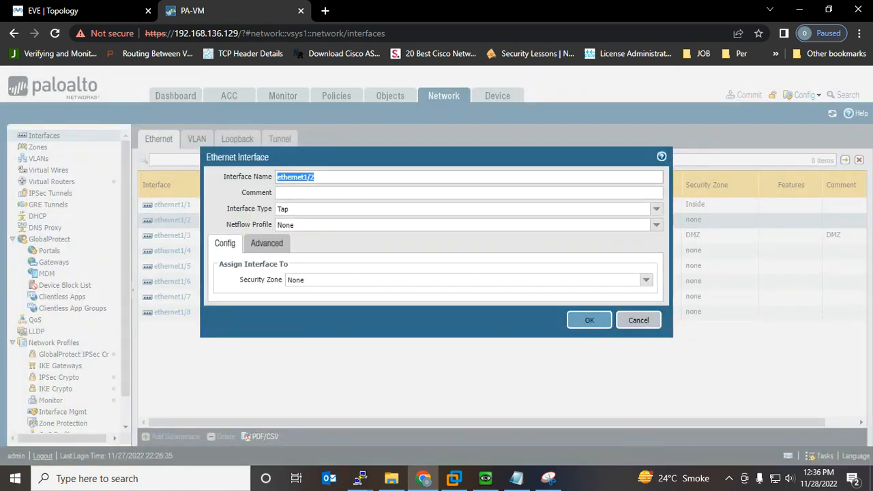
click(656, 209)
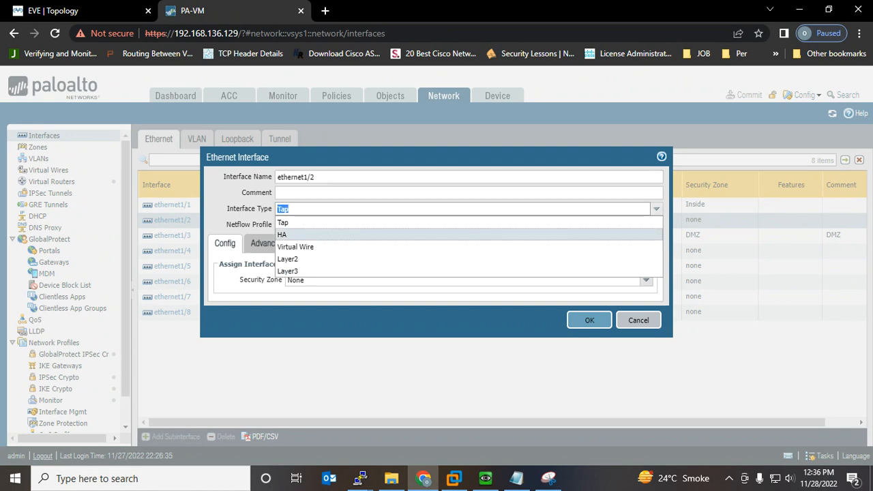
click(288, 272)
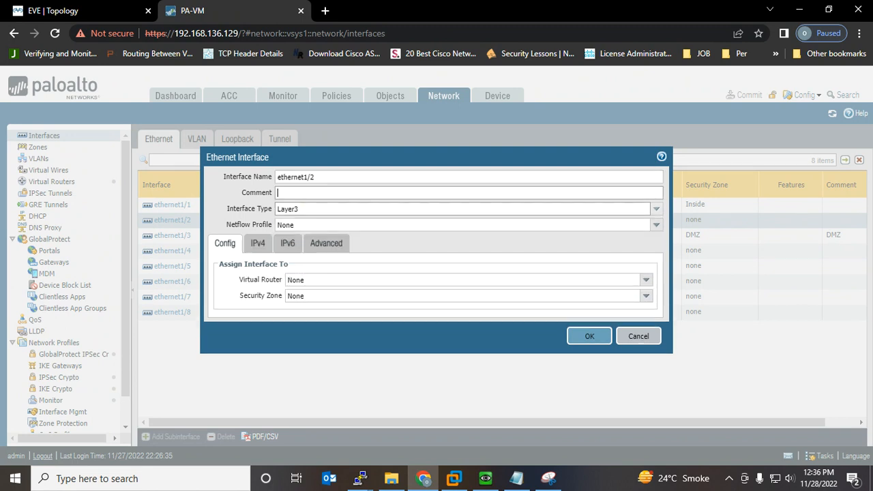
text(Outside)
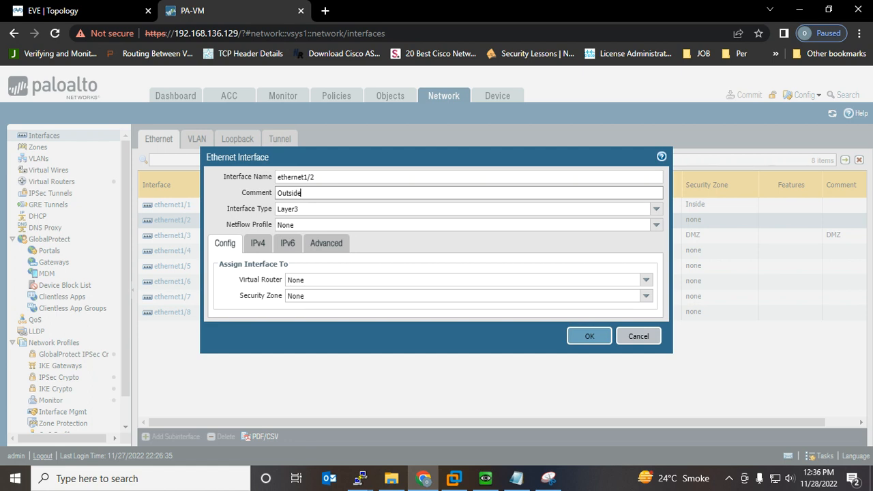
Step: Assign ethernet1/2 to the default virtual router and create a new security zone named Outside for it
click(647, 280)
click(299, 305)
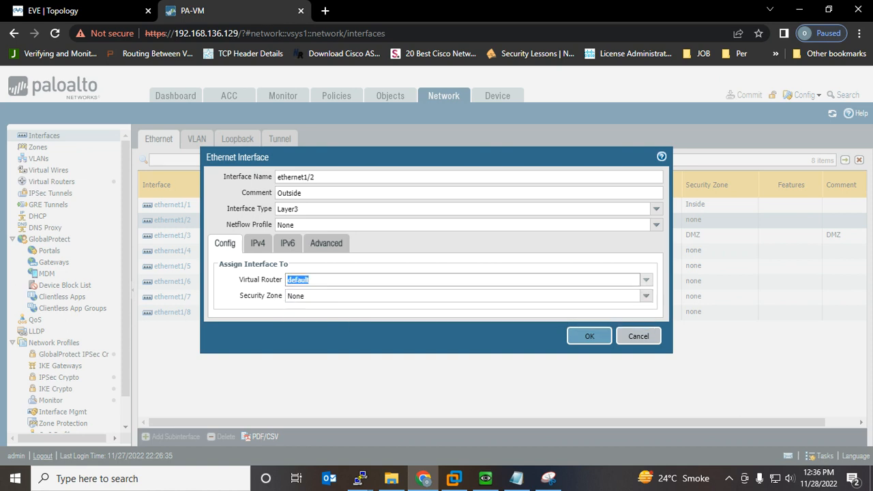
click(321, 296)
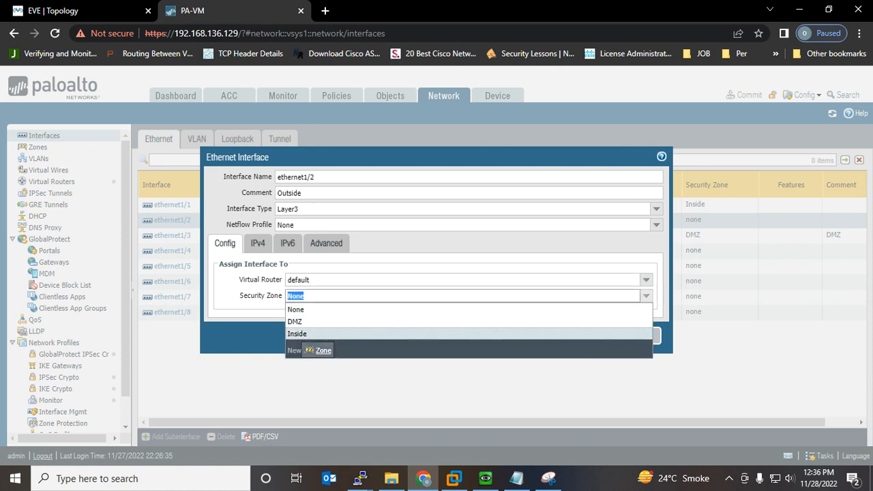
click(319, 351)
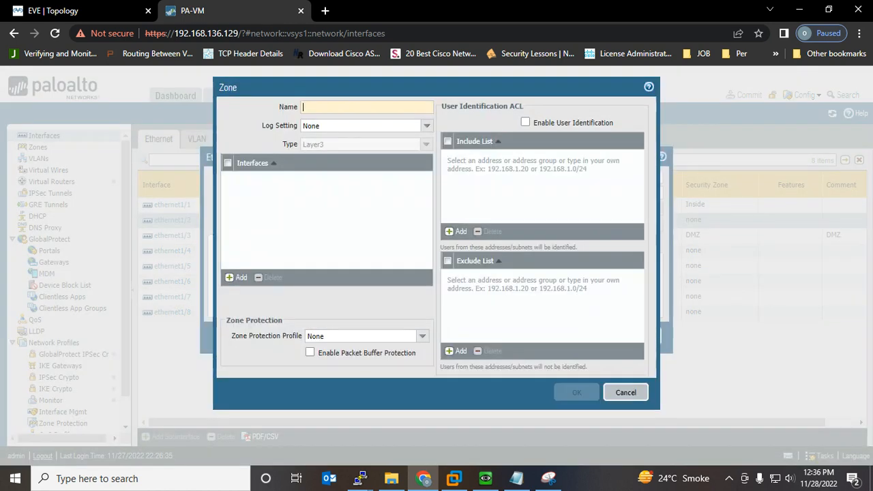
text(Outside)
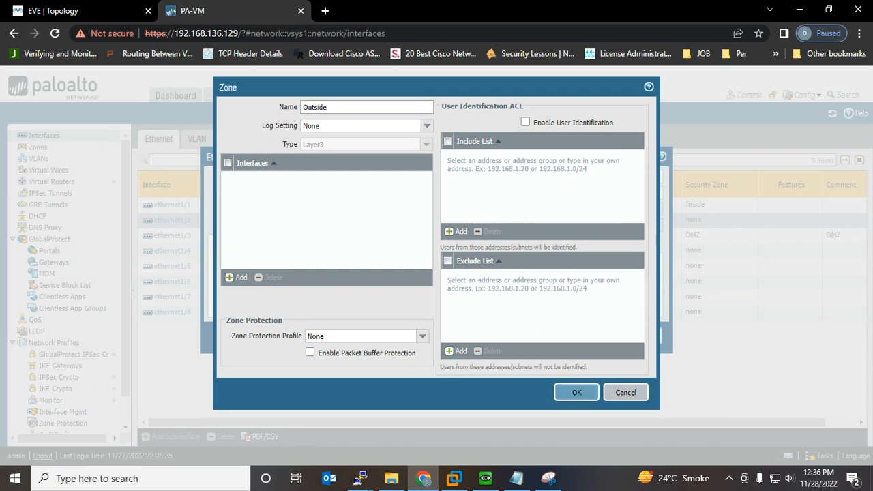
click(577, 392)
Step: Give ethernet1/2 the static IPv4 address 192.168.136.100/24 and save the interface settings
click(258, 244)
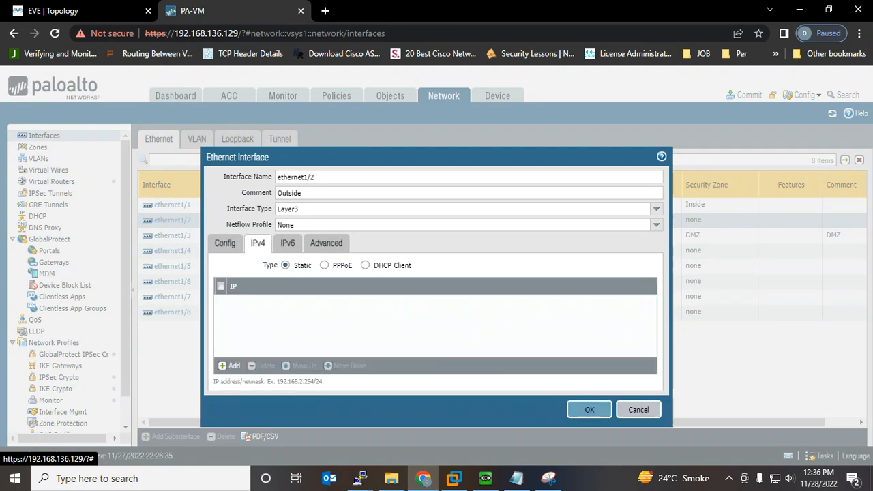
click(230, 365)
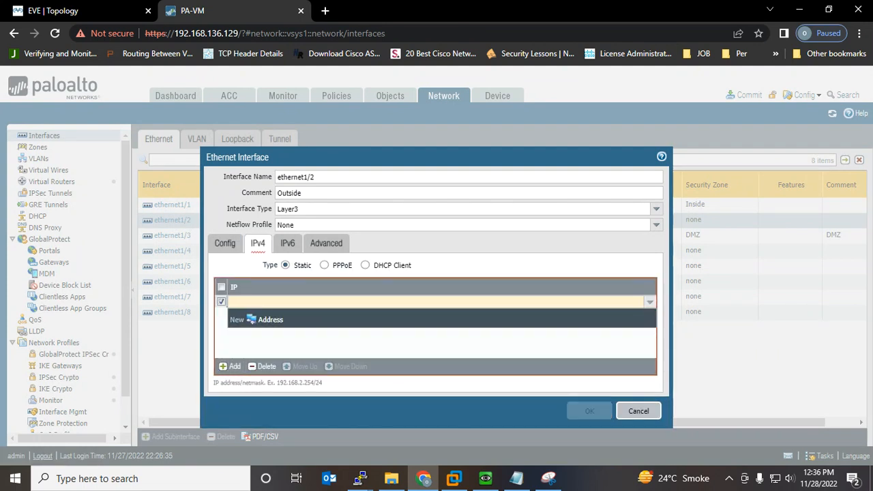
text(192.168.136.100/24)
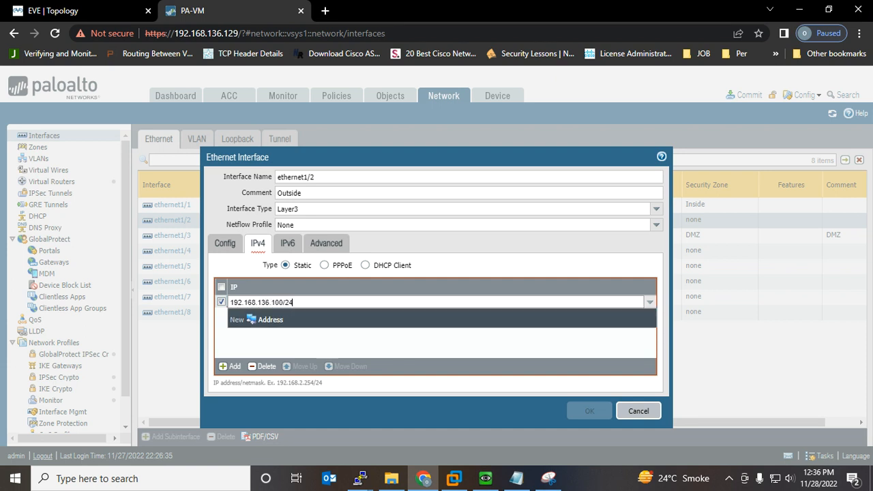
key(Return)
key(Return)
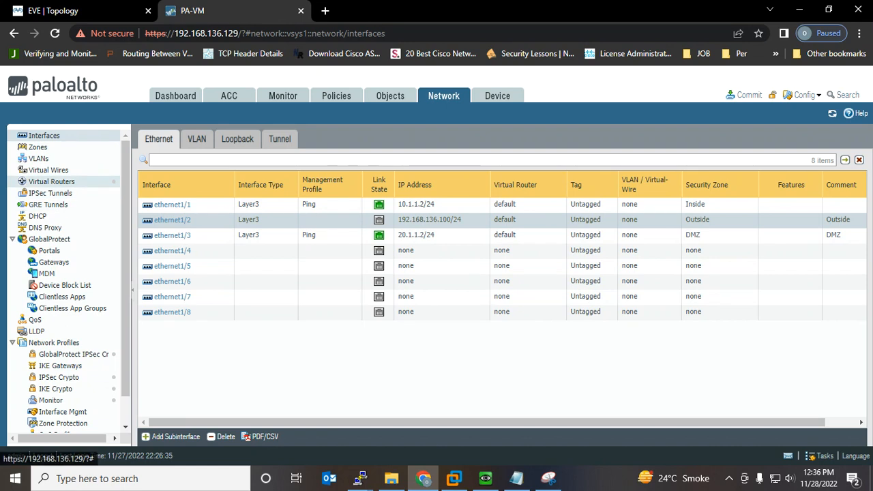
Step: Add an IPv4 static route named Default Internet to the default virtual router, with destination 0.0.0.0/0
click(51, 181)
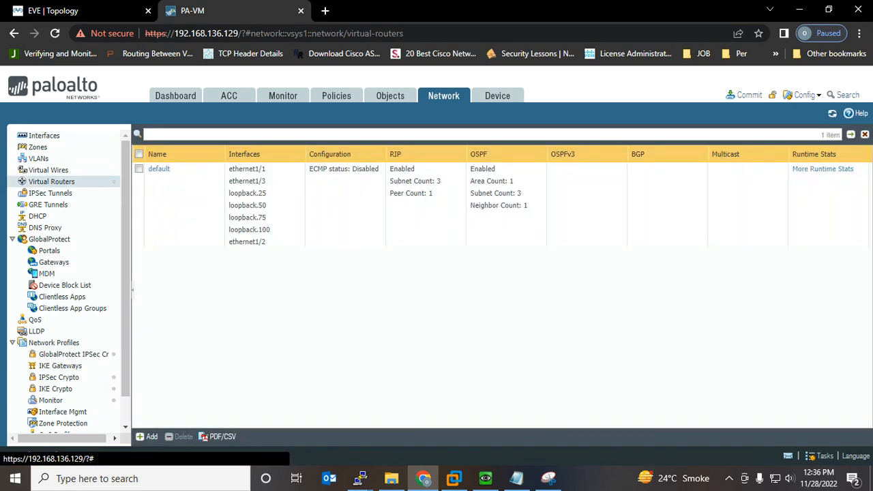
click(159, 169)
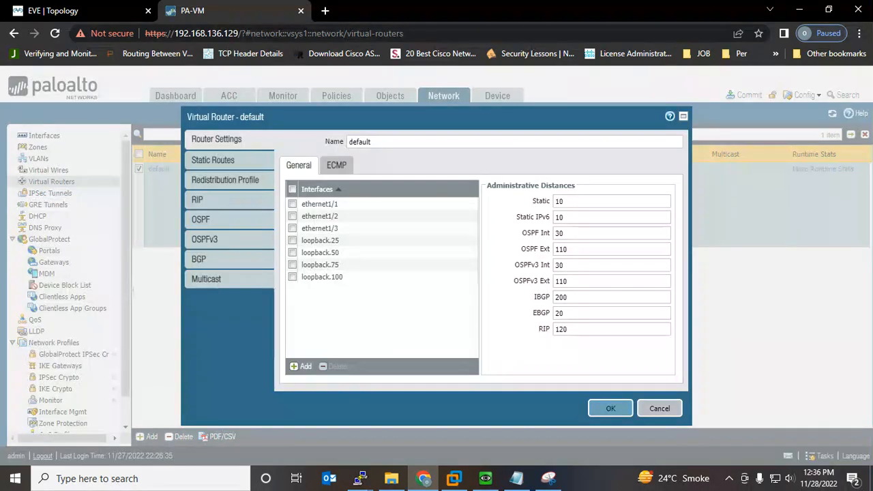
click(213, 160)
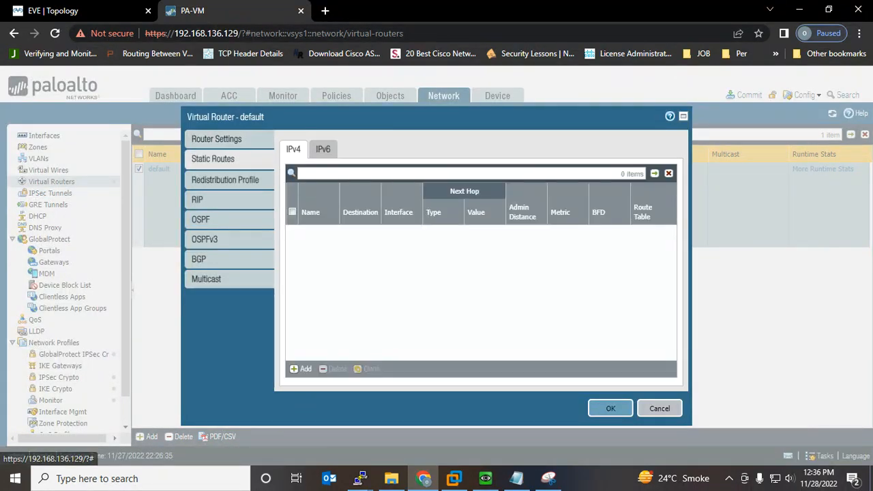
click(301, 368)
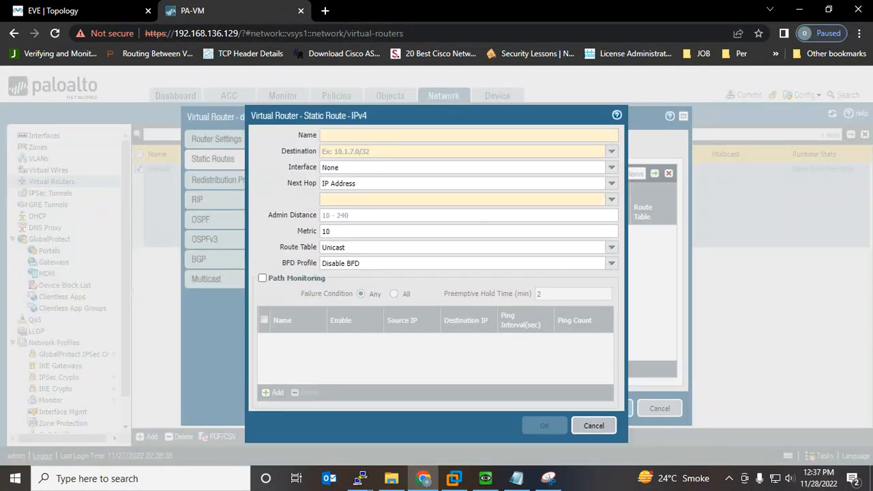
text(Def)
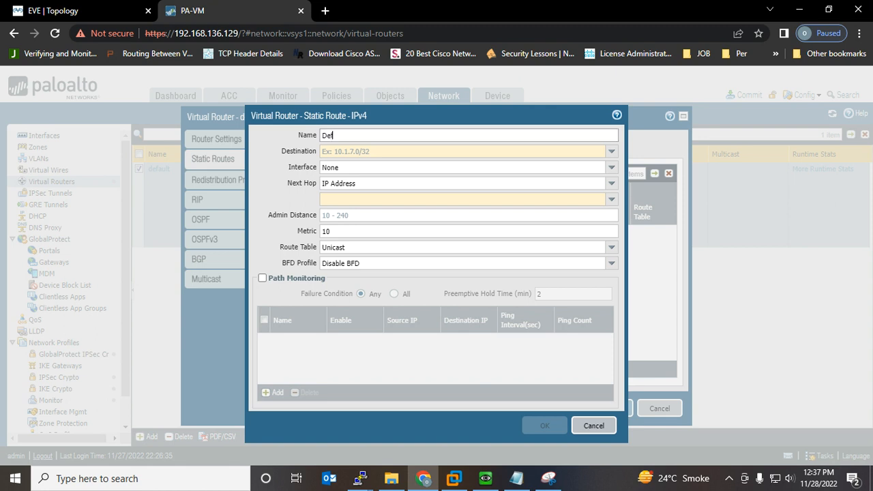
text(ault Internet)
key(Tab)
text(0.)
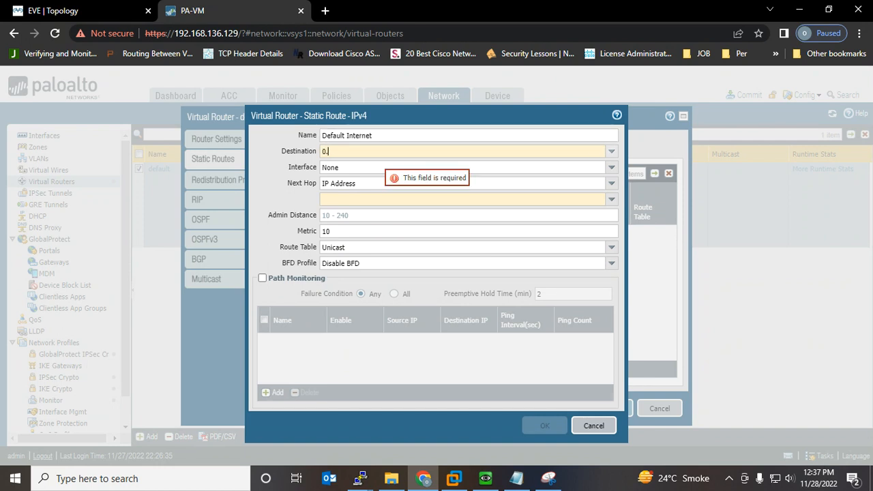
text(0.0.0/0)
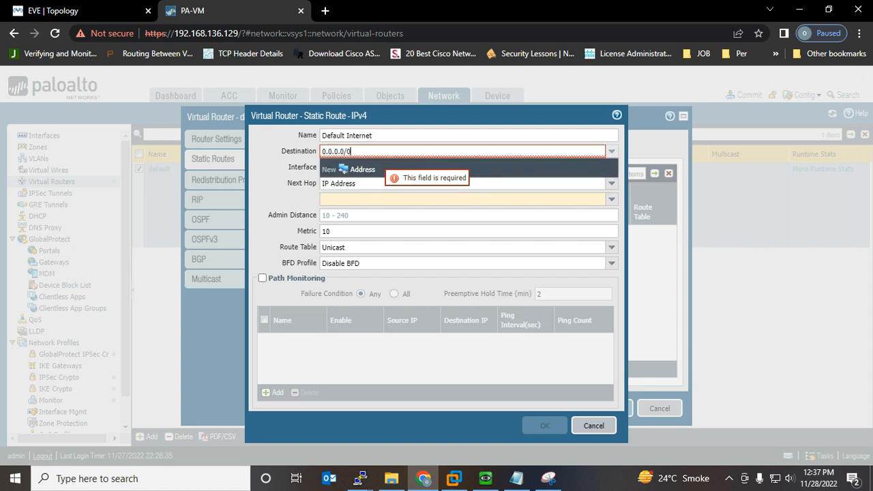
key(Tab)
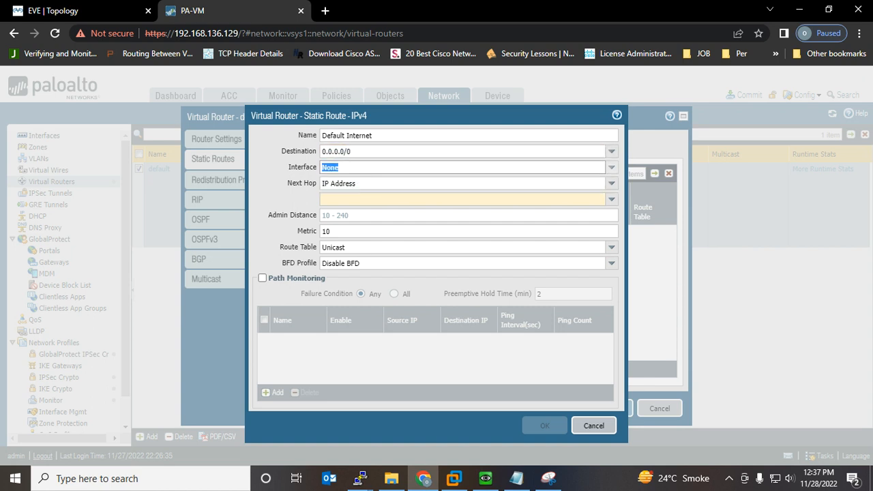
Step: Set the static route's interface to ethernet1/2 and its next hop IP address to 192.168.136.2
click(612, 167)
key(Down)
key(Return)
click(517, 200)
text(192)
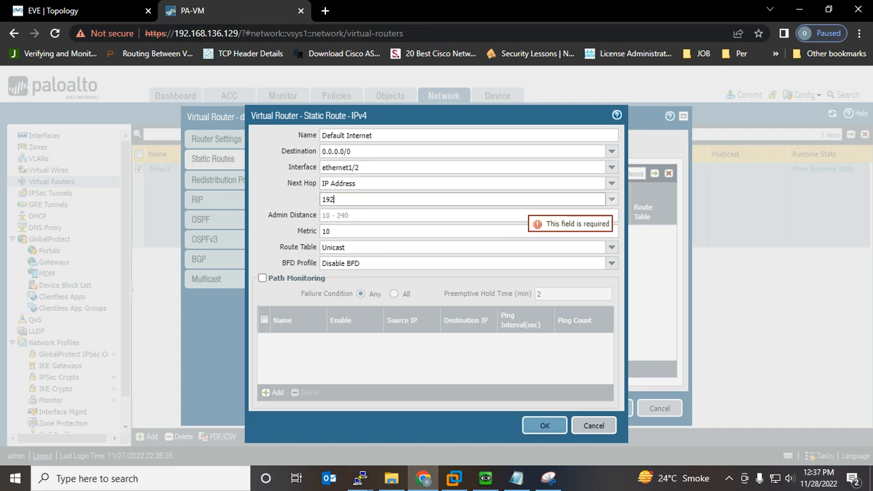
text(.168.136.2)
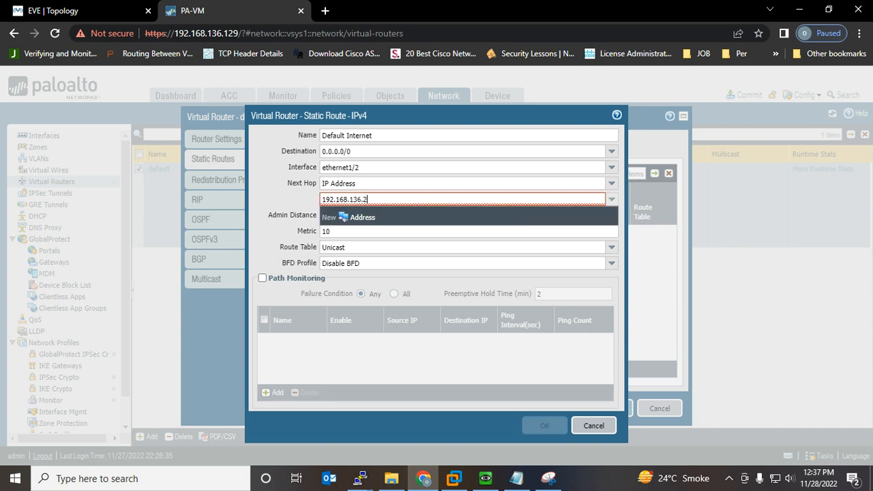
Step: Save the static route in the default virtual router and commit all changes to the firewall
click(545, 426)
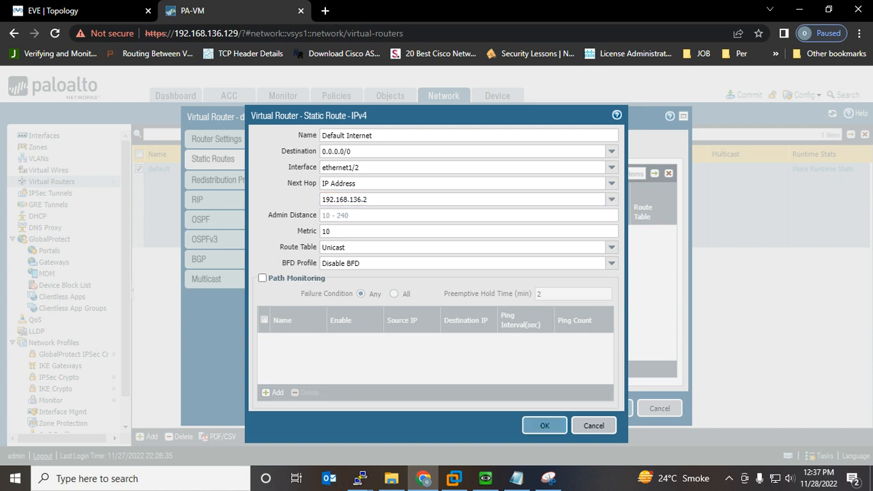
click(544, 426)
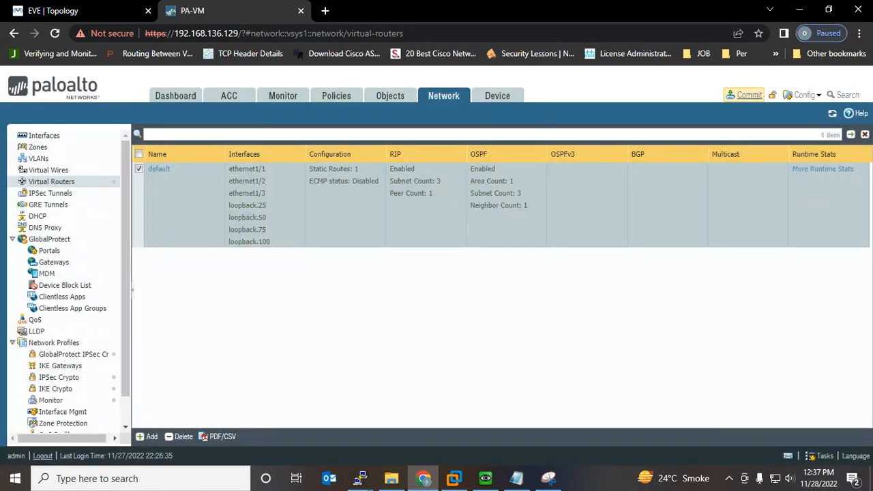
click(748, 95)
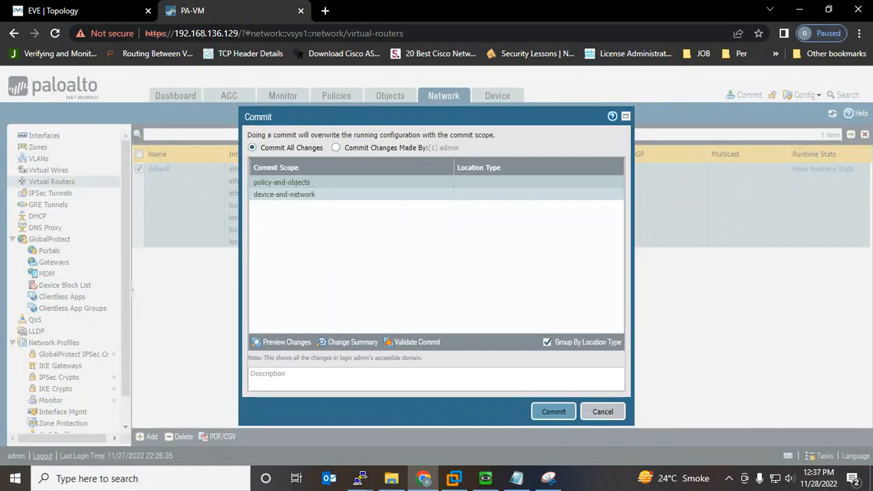
key(Return)
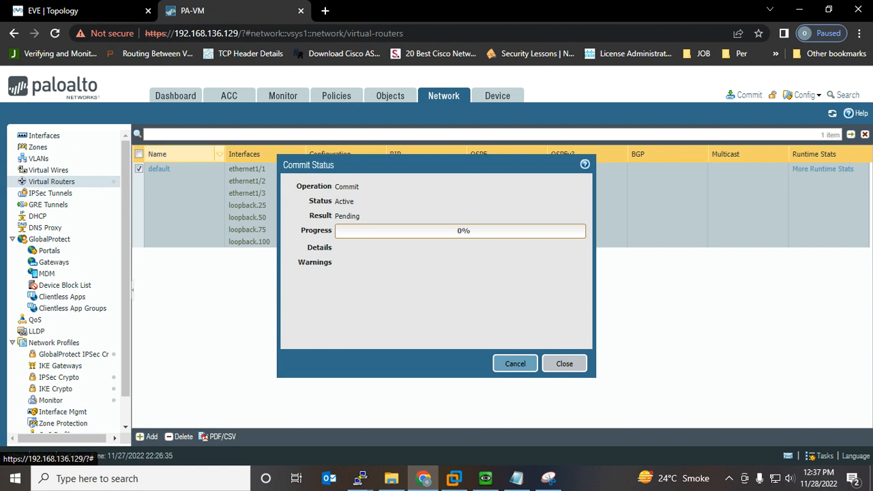
Step: Switch to the Inside-R terminal in PuTTY and display its IP routing table
mouse_move(360, 478)
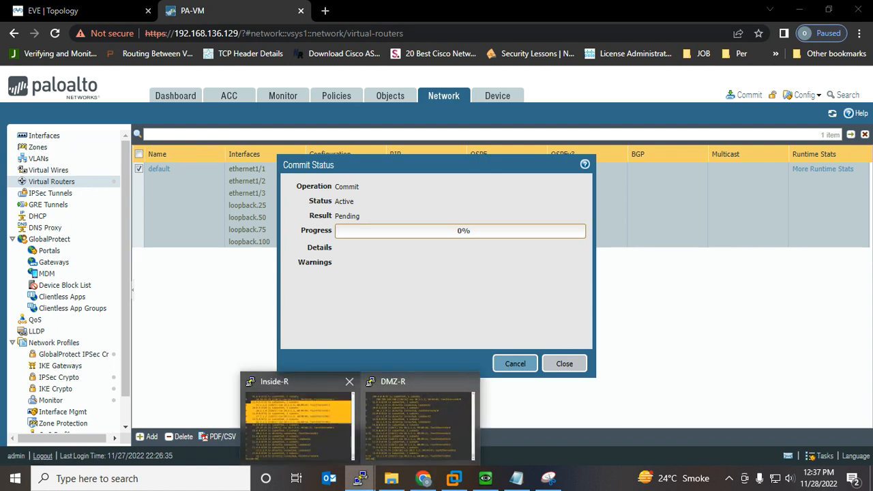
click(301, 419)
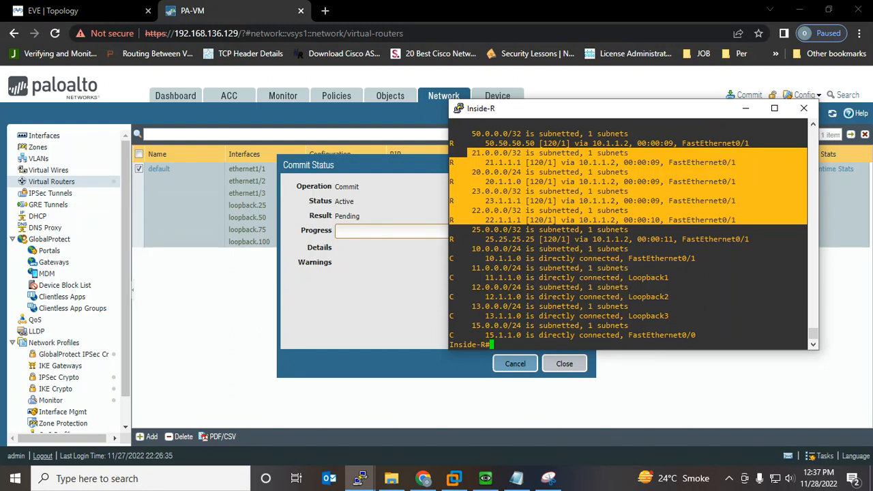
key(Return)
key(Return)
key(Return)
key(Return)
key(Return)
key(Return)
key(Return)
key(Return)
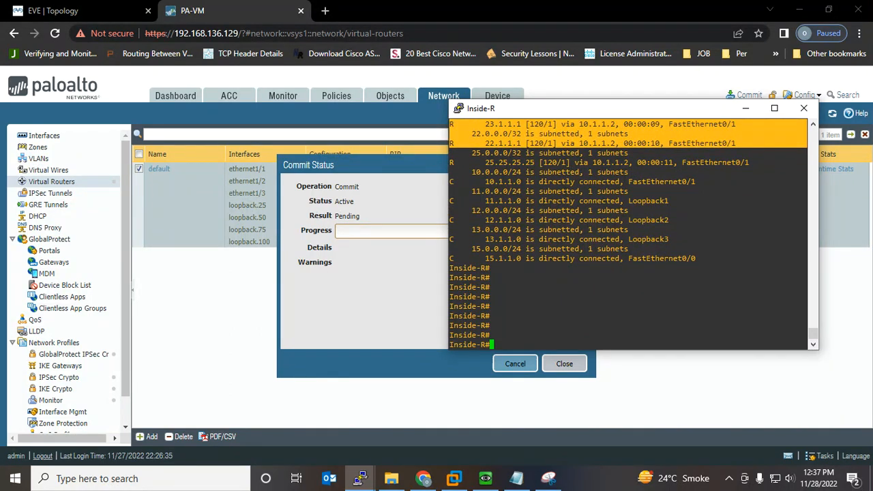
text(sh ip route)
key(Return)
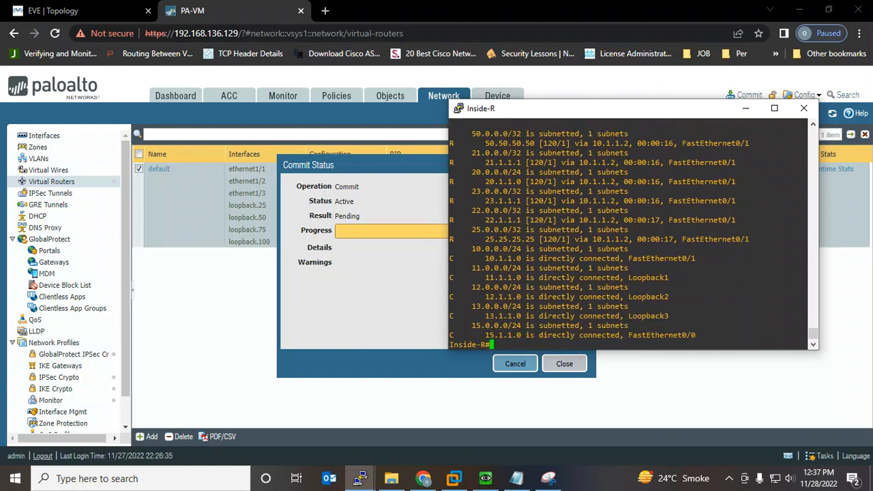
key(Return)
key(Return)
key(Return)
key(Return)
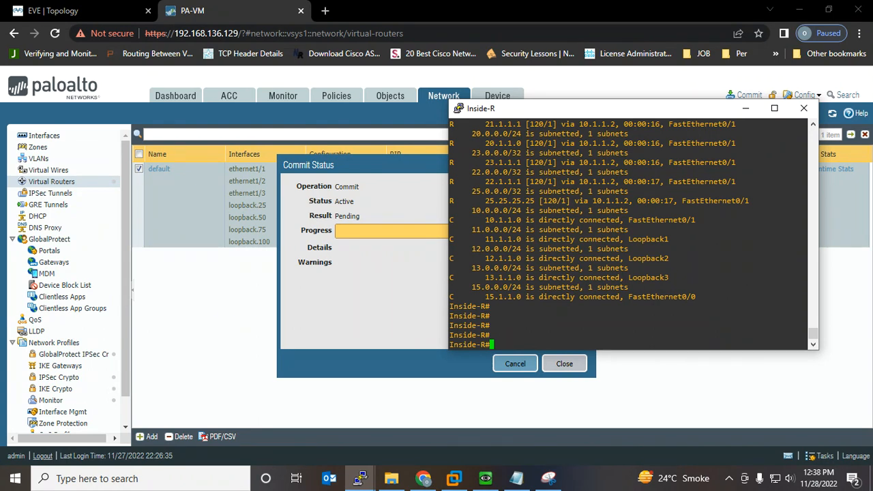
key(Return)
key(Return)
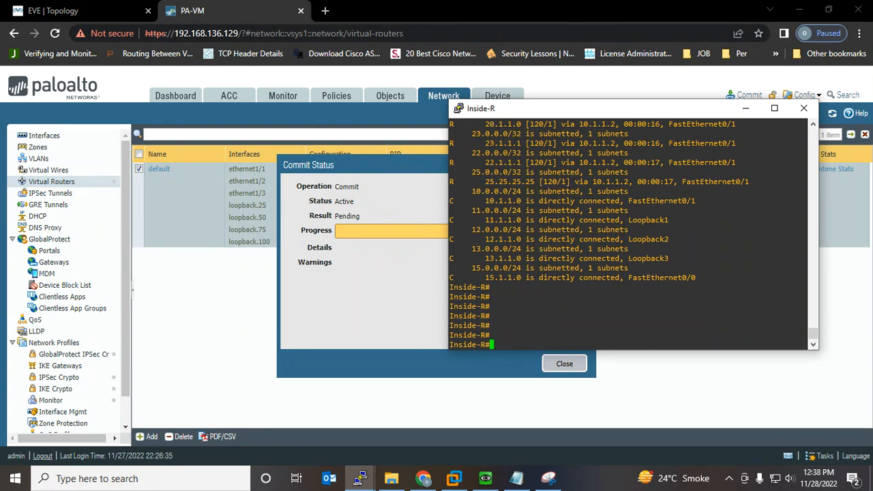
Step: Move the Inside-R terminal and the firewall's Commit Status dialog apart so they no longer overlap
drag(597, 114, 678, 128)
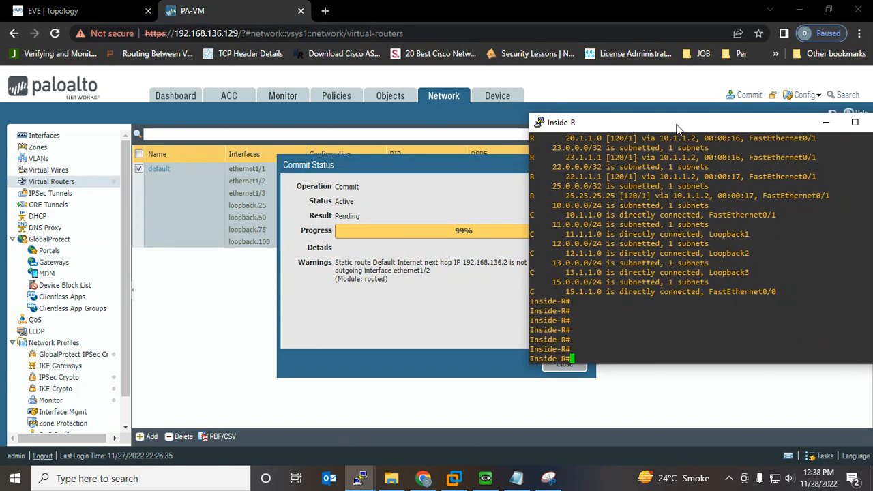
key(alt+Tab)
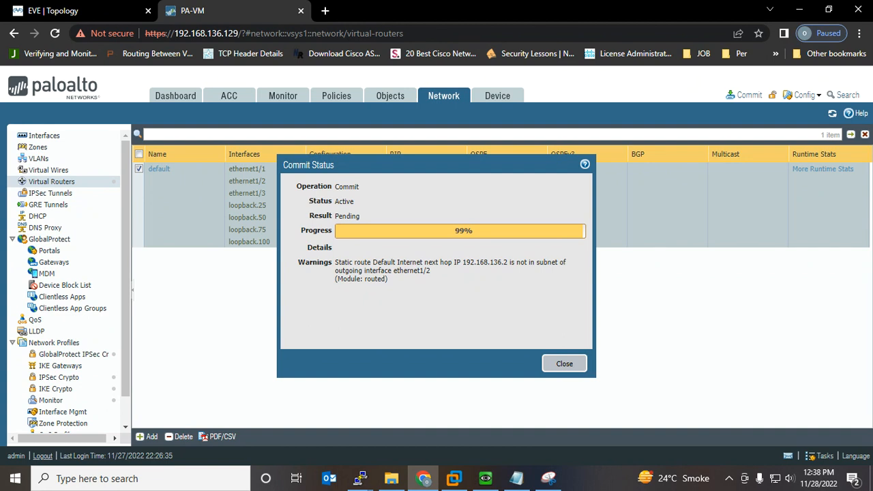
drag(416, 165, 178, 124)
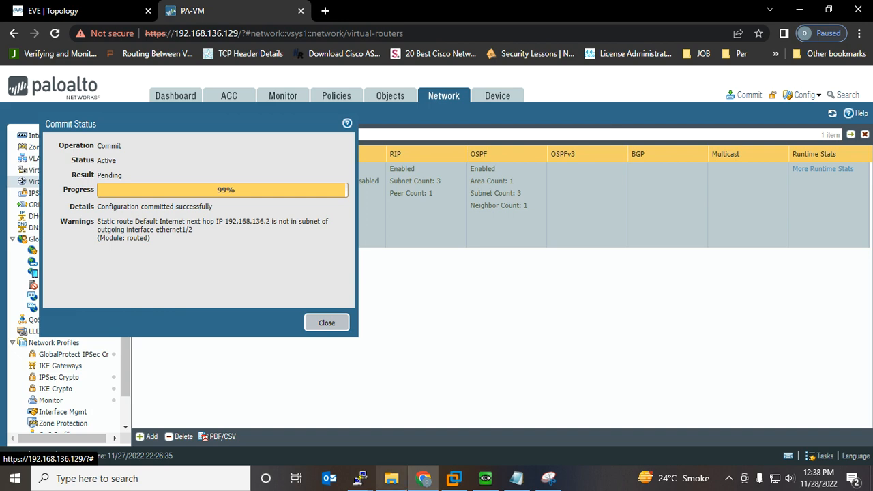
Step: Return to the Inside-R terminal, redisplay its IP routing table, and highlight all the route entries
mouse_move(360, 478)
click(297, 419)
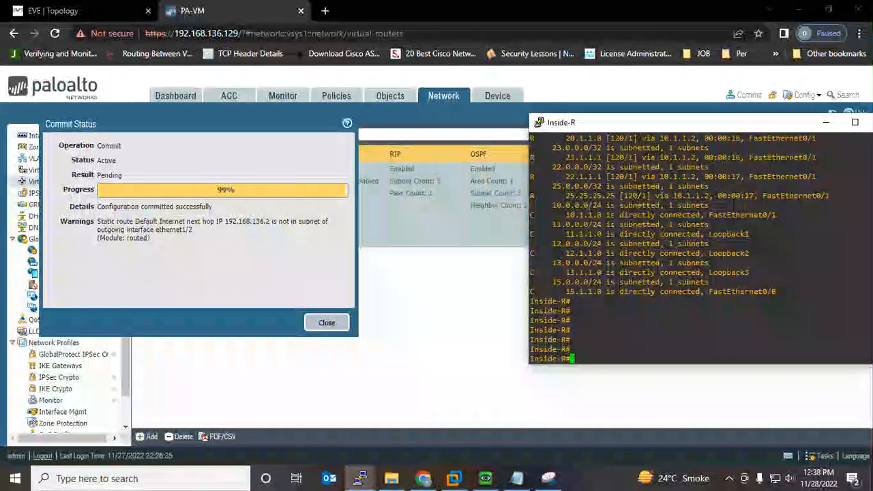
text(sh ip route)
key(Return)
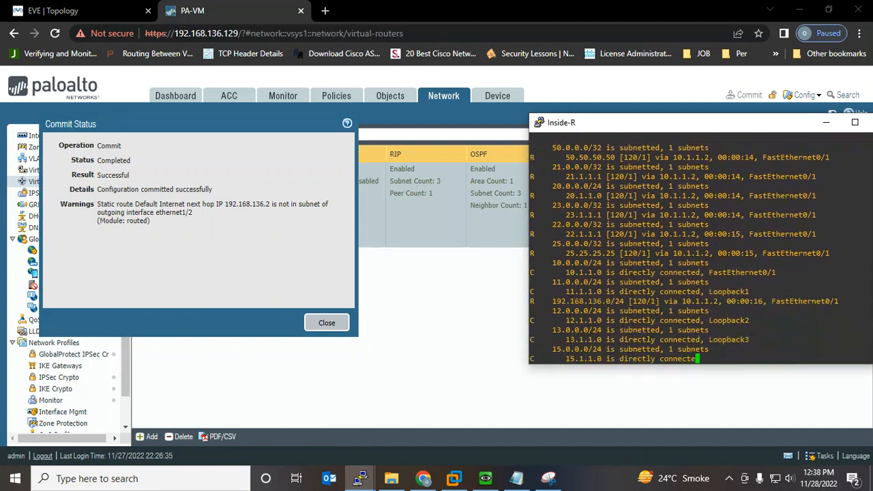
scroll(701, 245, up, 4)
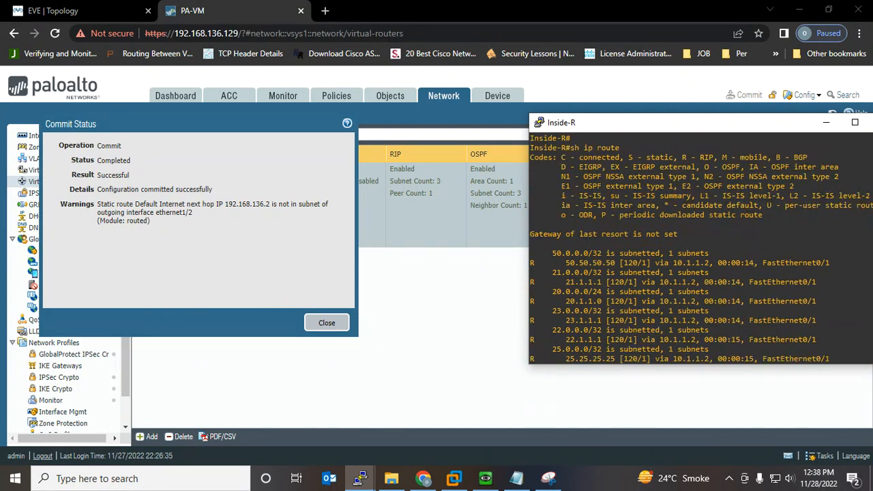
drag(543, 253, 785, 352)
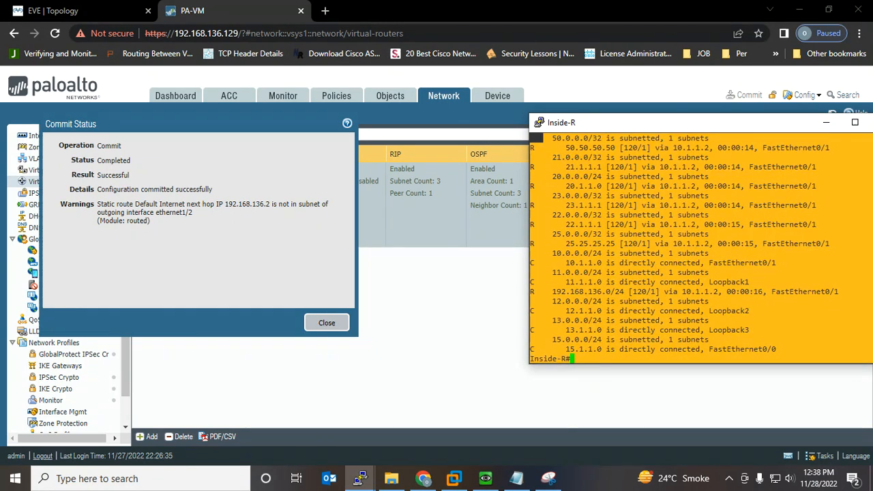
Step: Dismiss the commit status and enable default route advertisement with metric 10 on ethernet1/1 in the default virtual router's RIP settings
click(327, 323)
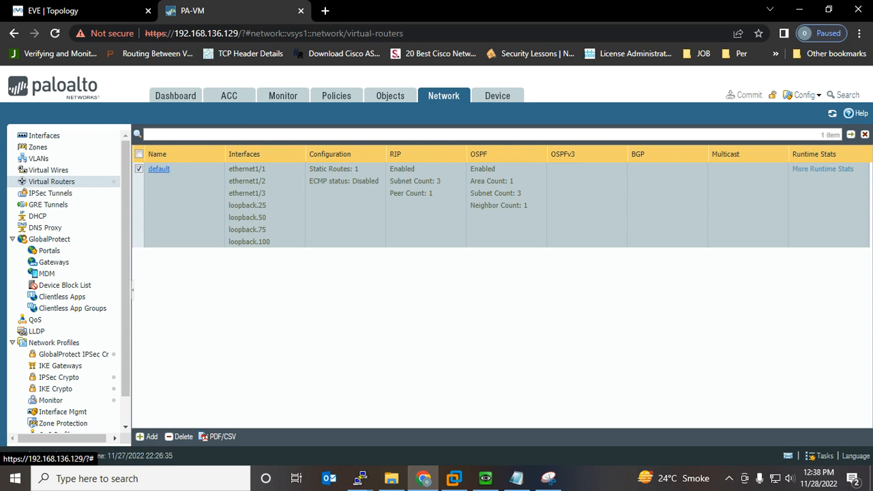
click(159, 169)
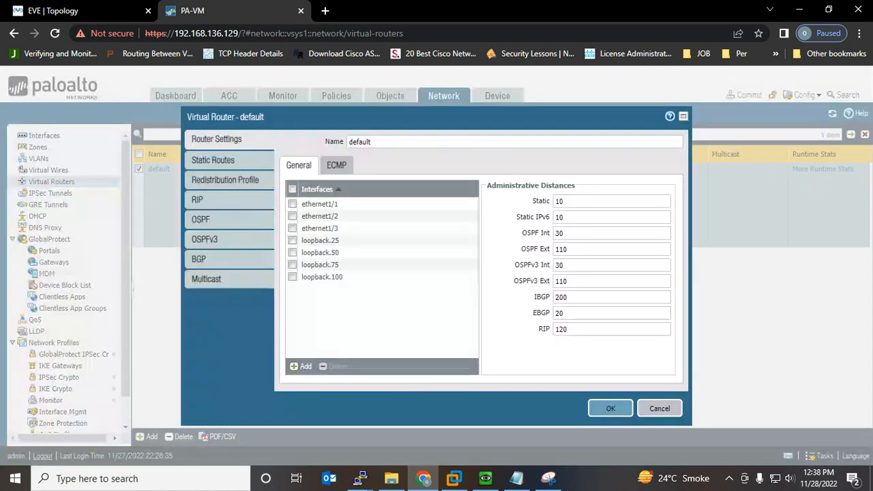
click(53, 10)
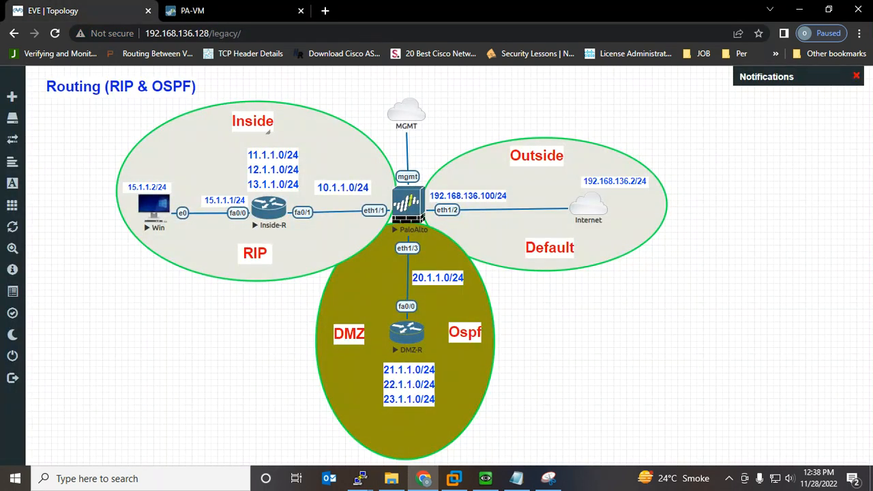
click(194, 11)
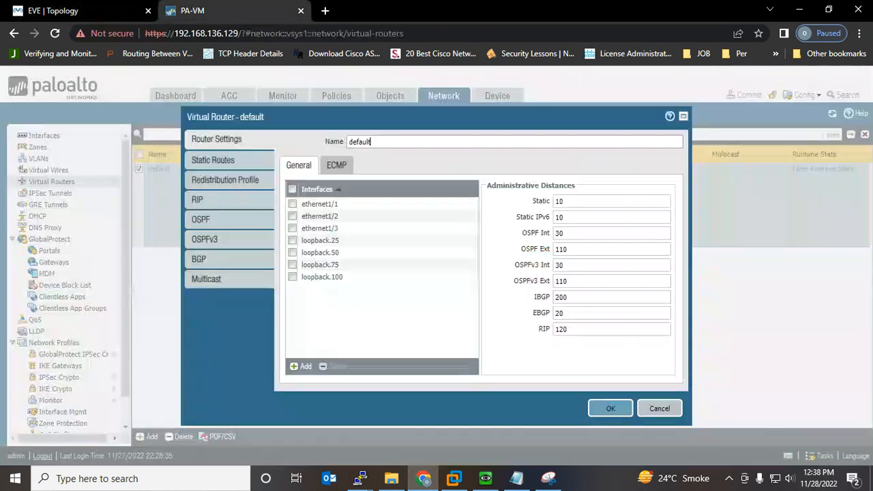
click(198, 200)
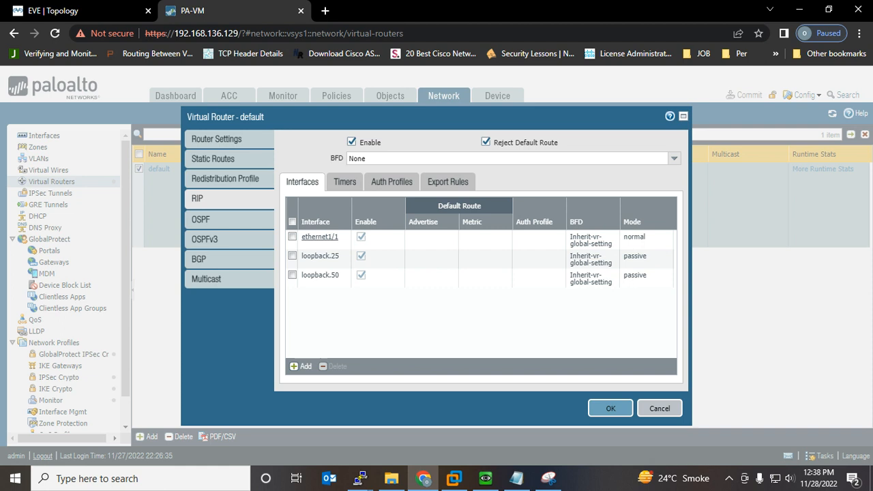
click(320, 237)
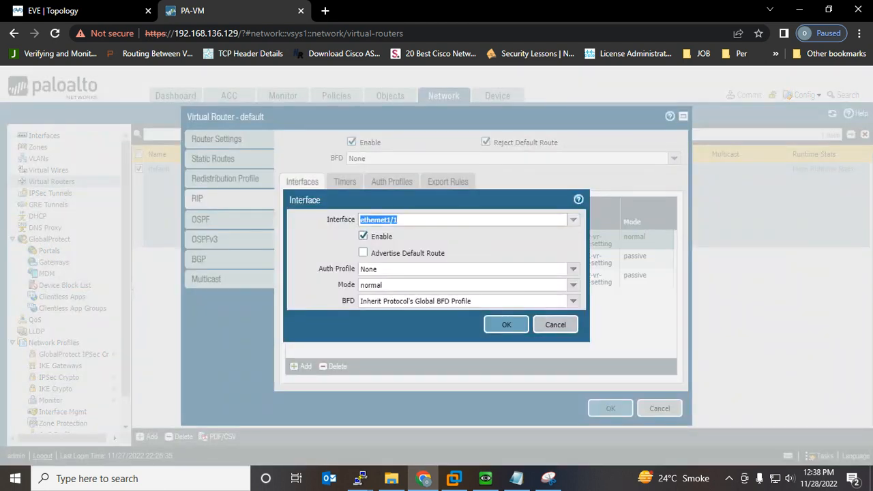
click(363, 252)
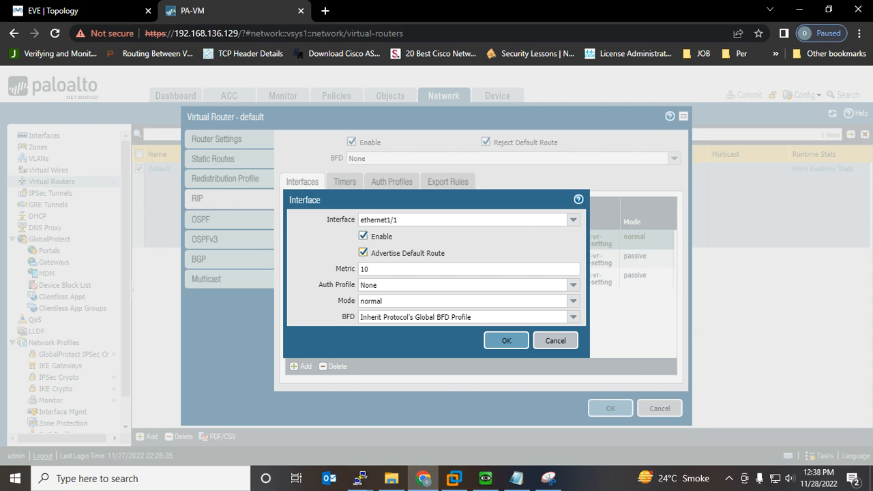
click(507, 340)
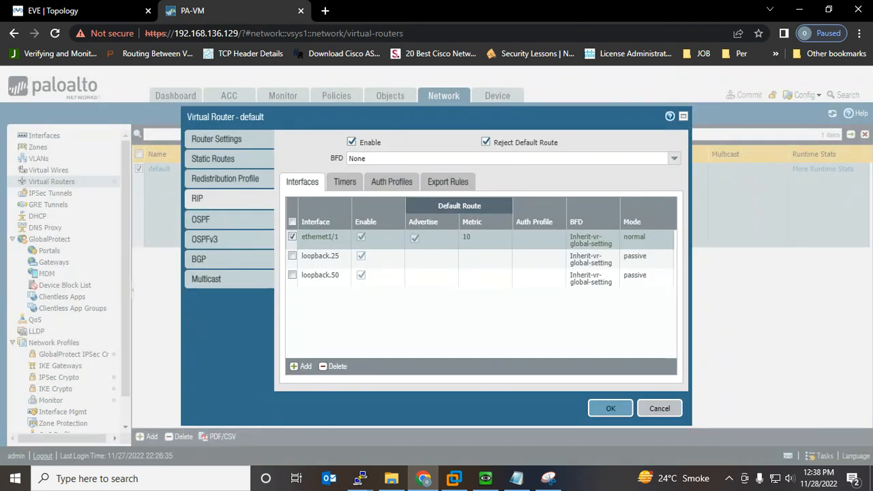
Step: Disable Reject Default Route in the default virtual router's RIP settings, save the router, and commit all changes
click(486, 142)
click(610, 409)
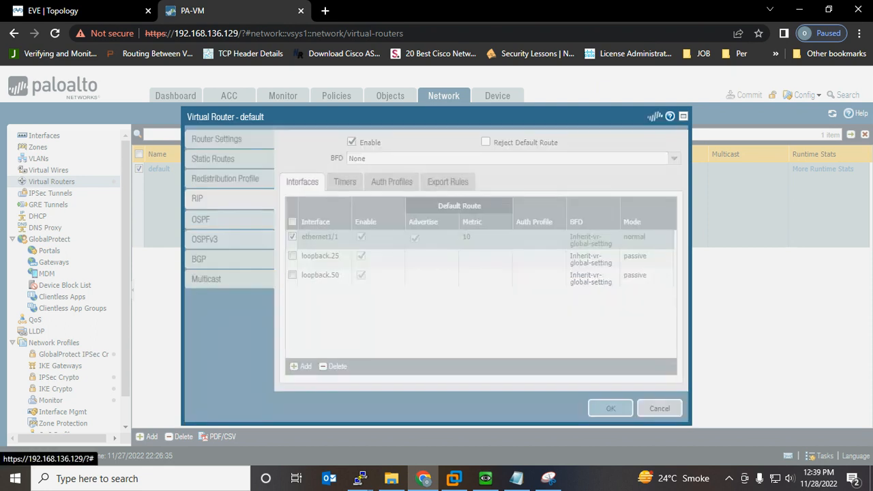
click(745, 94)
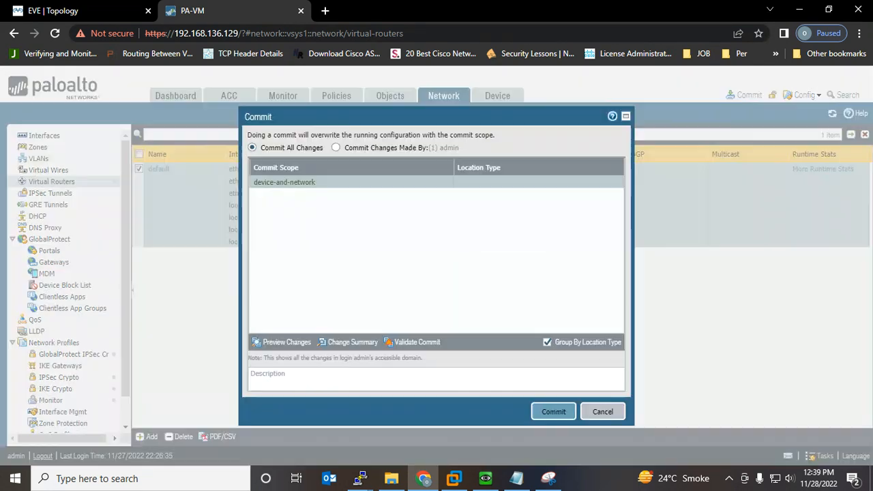
click(553, 411)
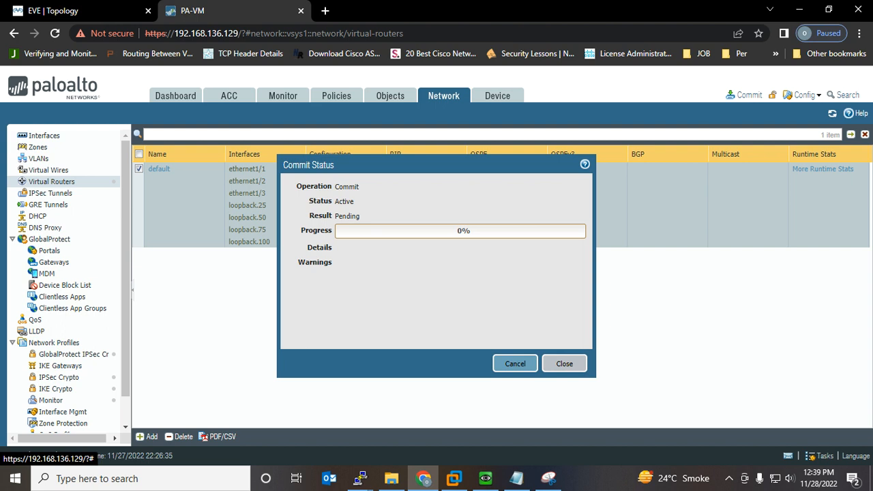
Step: Move the Commit Status dialog aside to leave room for a terminal window next to it
drag(423, 164, 295, 120)
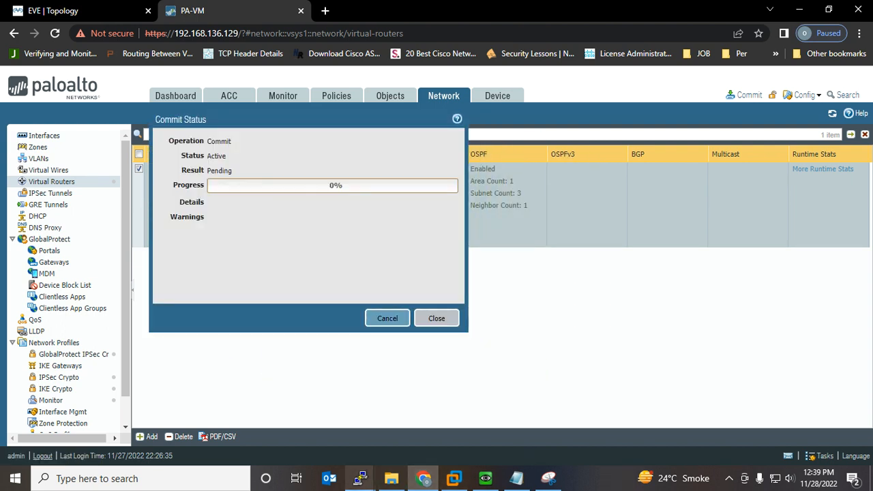
mouse_move(360, 478)
drag(307, 119, 249, 108)
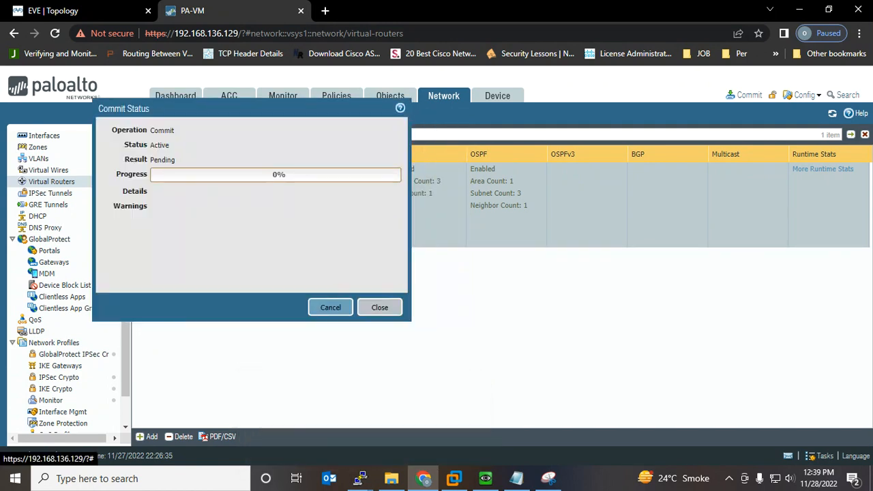
drag(250, 109, 170, 95)
Step: Switch to the Inside-R terminal in PuTTY, enlarge it beside the Commit Status dialog, and briefly highlight its current route entries
mouse_move(360, 478)
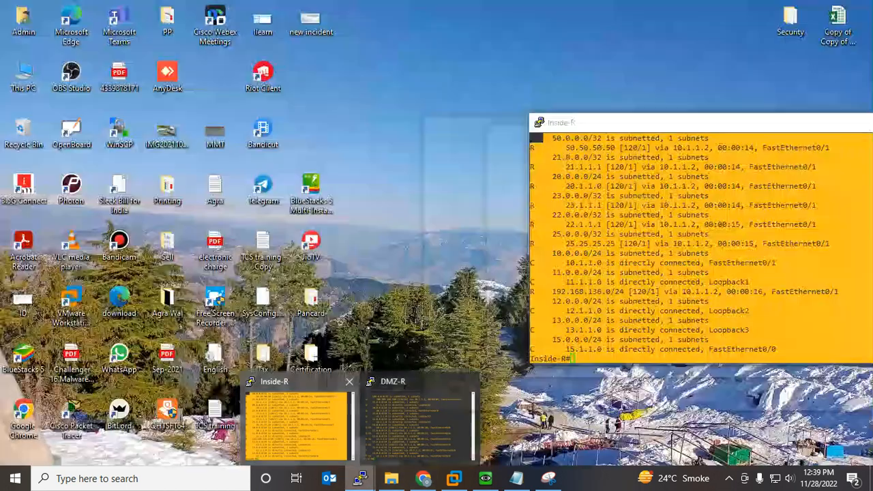
click(295, 423)
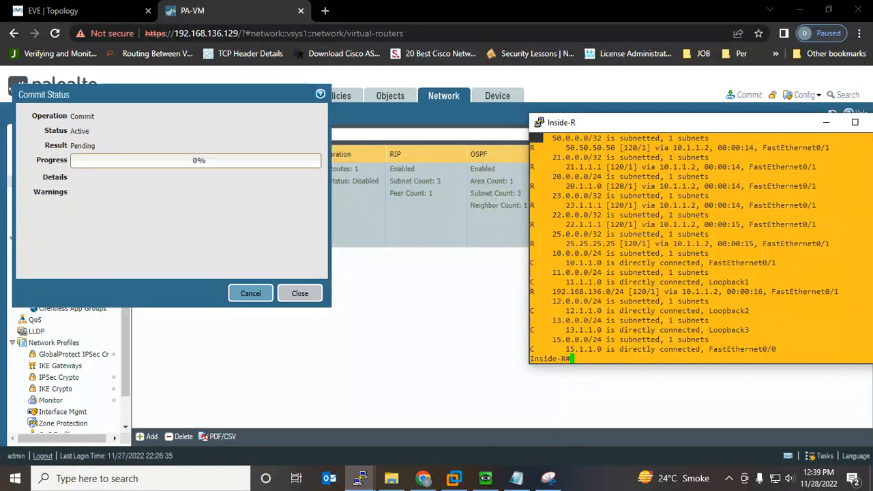
drag(629, 123, 499, 75)
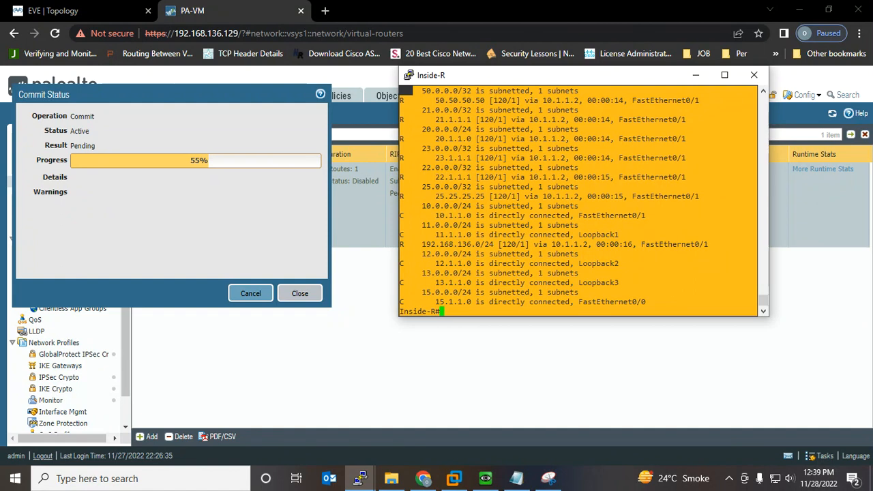
drag(769, 316, 404, 187)
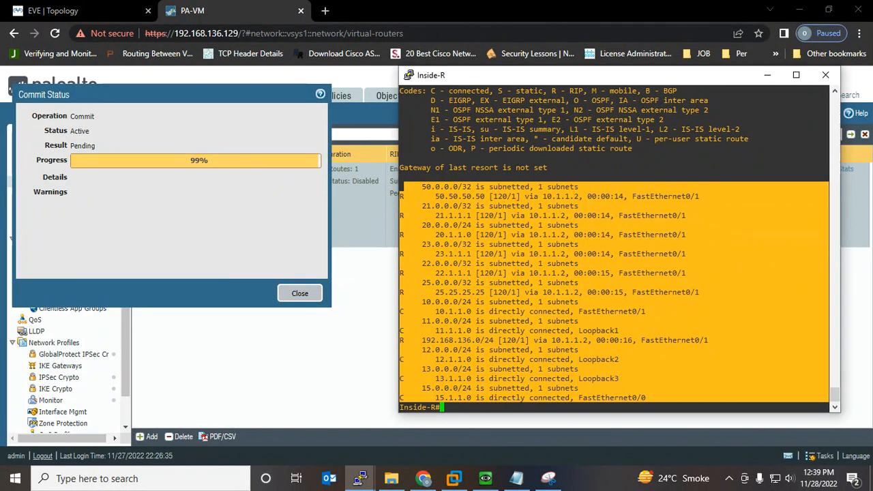
click(410, 188)
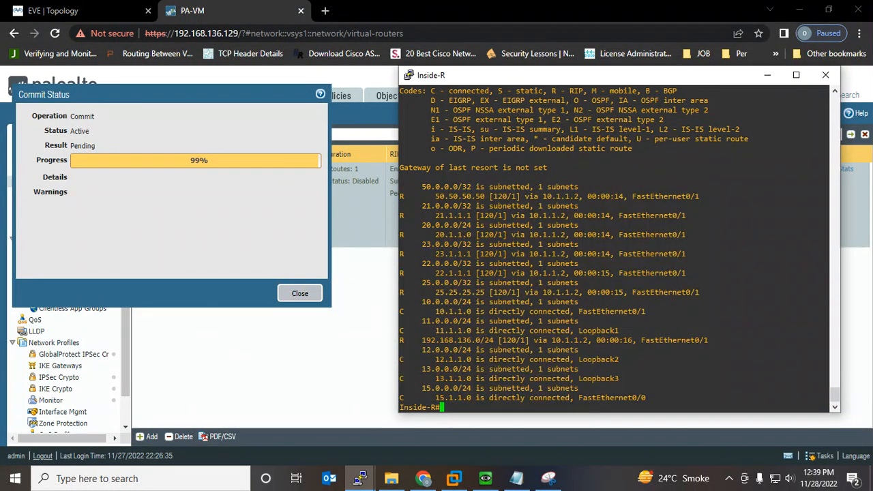
Step: Run "sh ip route" on Inside-R below several blank prompts and highlight the RIP default route 0.0.0.0/0
key(Return)
key(Return)
key(Return)
key(Return)
key(Return)
key(Return)
key(Return)
key(Return)
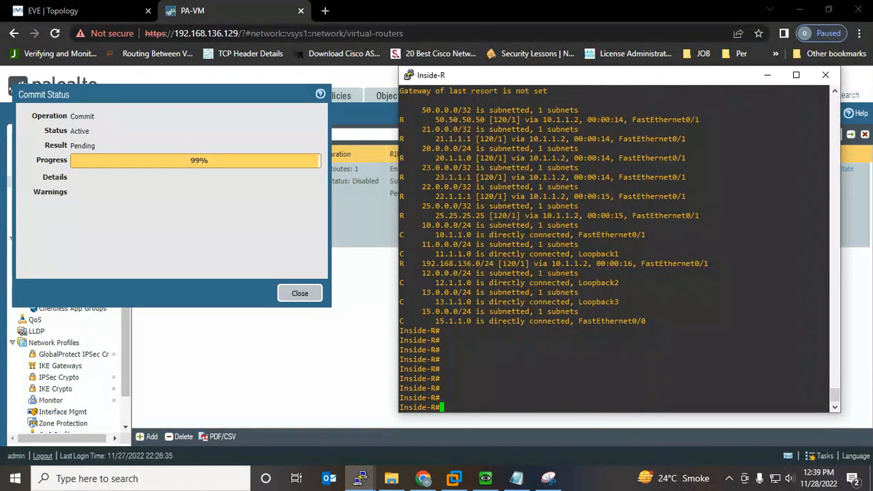
key(Return)
key(Return)
key(Return)
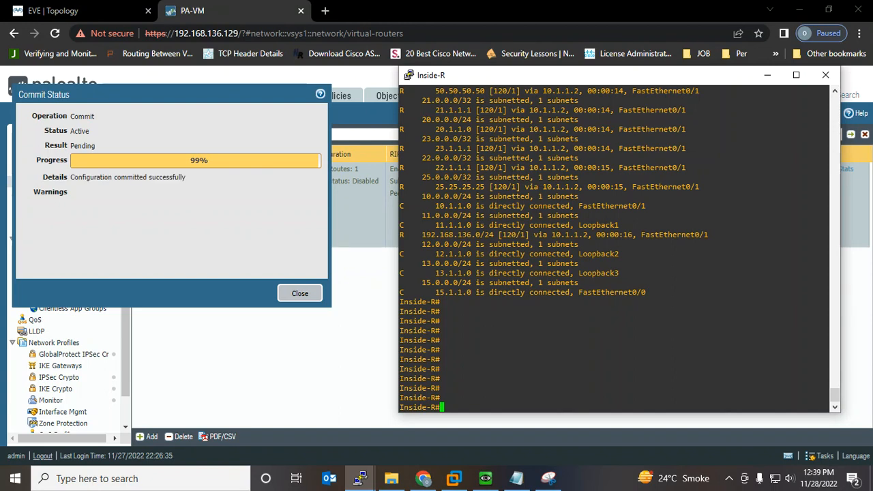
text(sh ip route)
key(Return)
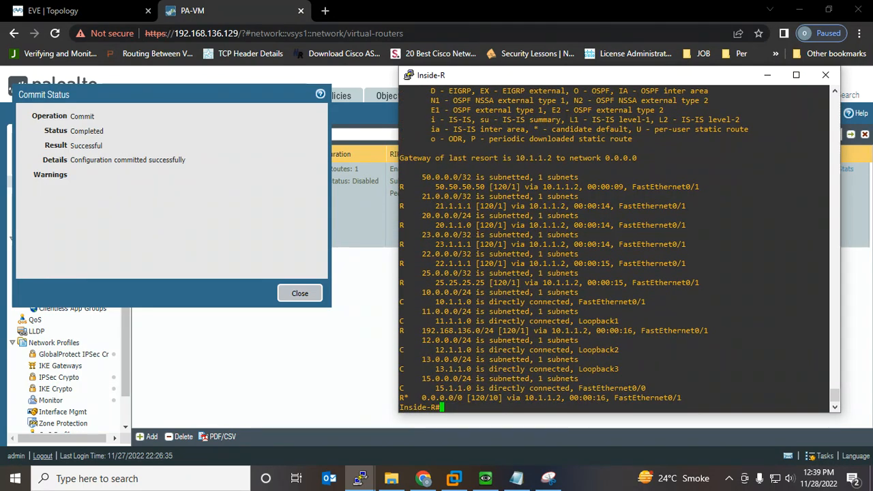
drag(828, 398, 400, 398)
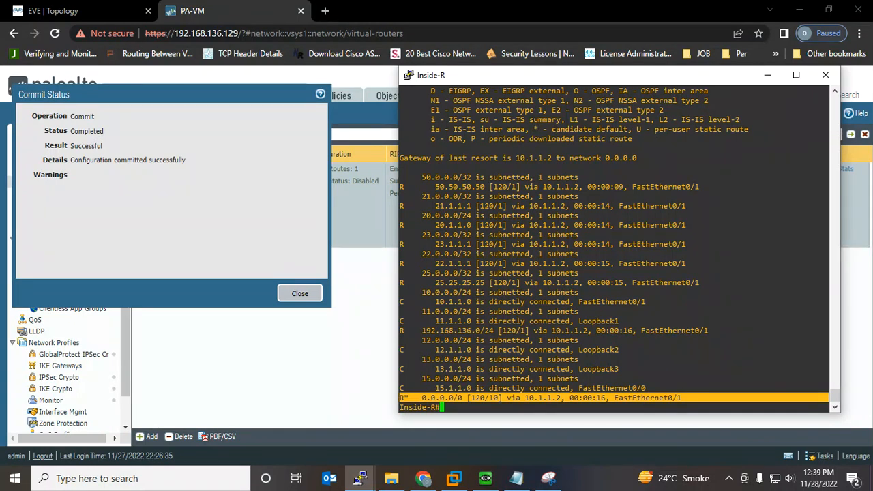
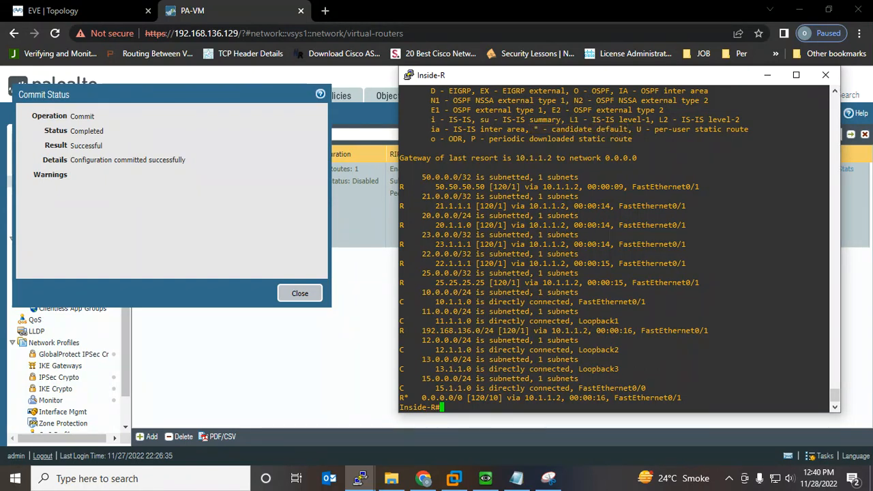
Step: Ping 8.8.8.8 from Inside-R using 15.1.1.1 as the source address
key(Return)
key(Return)
key(Return)
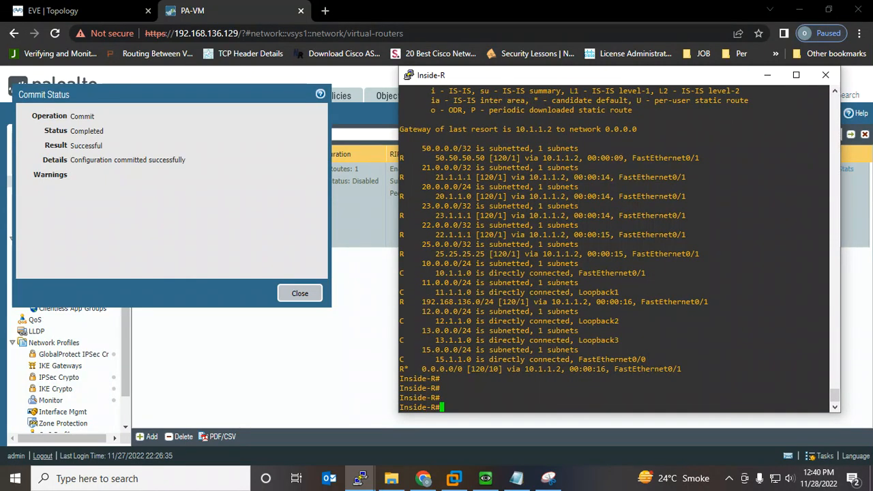
text(ping )
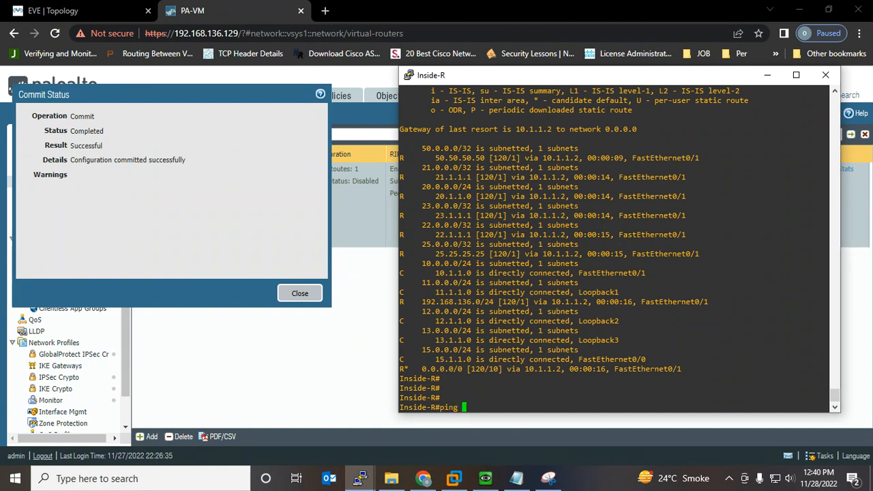
text(8.8.8.8 )
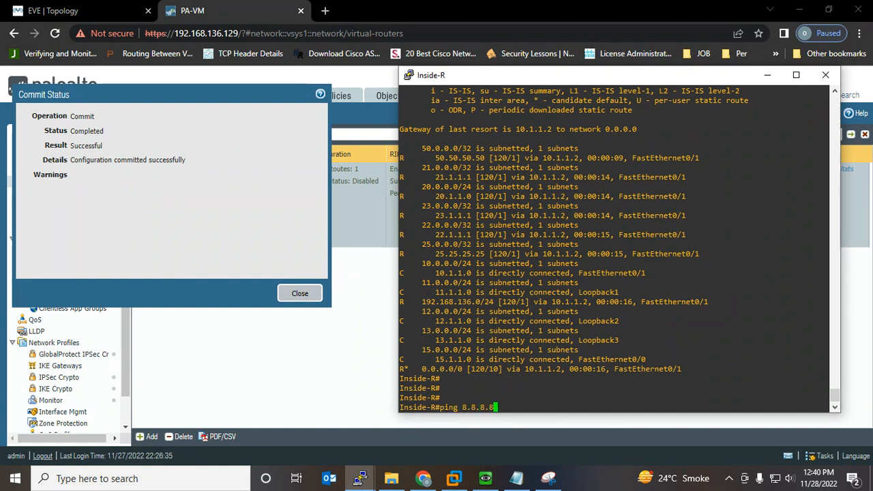
text(so)
key(Tab)
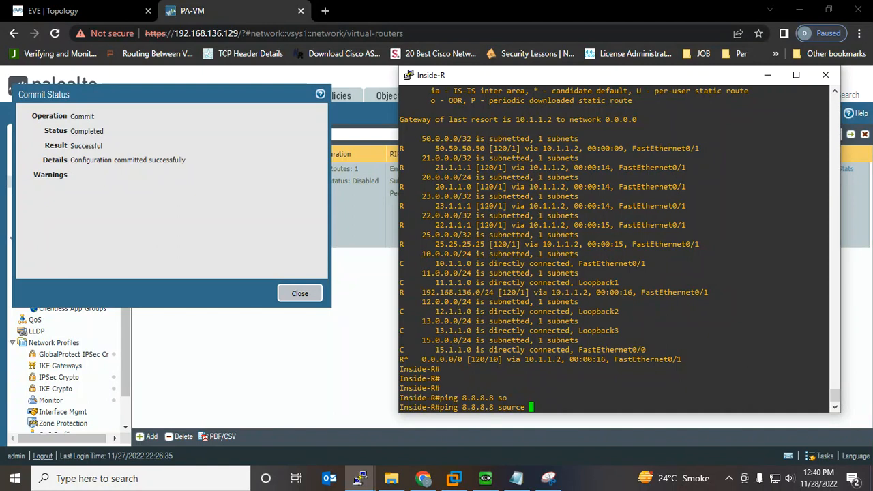
text(15.1.1.1)
key(Return)
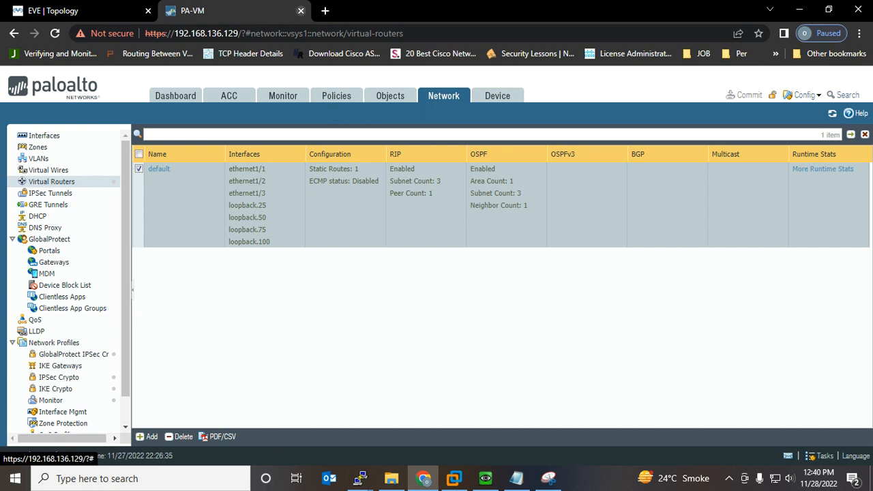
Step: Start a new security policy rule on the firewall and name it Inside-to-Outside
click(337, 97)
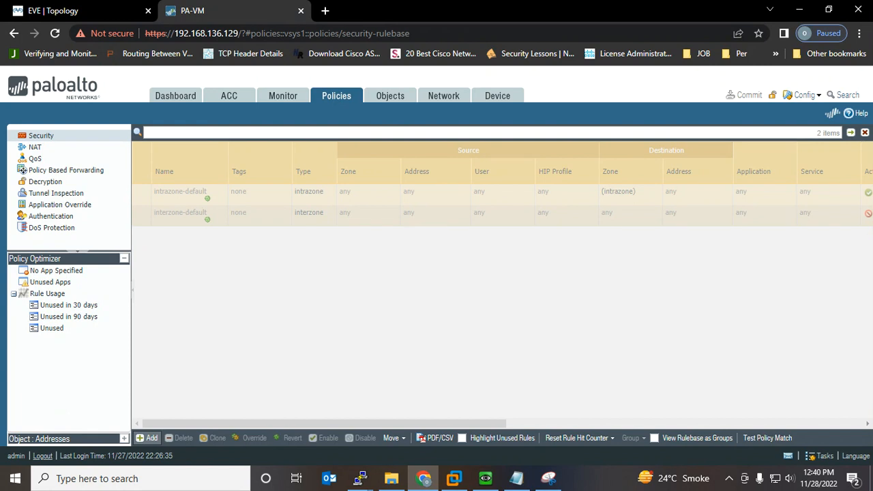
click(147, 438)
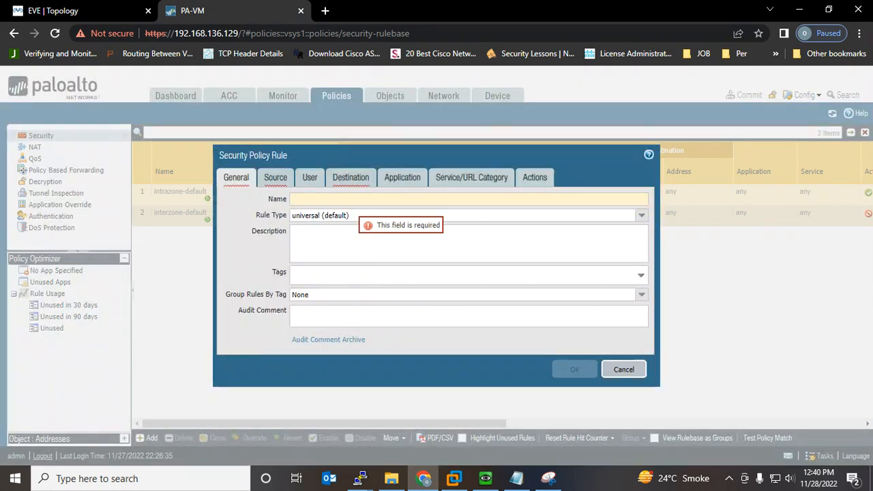
text(Int)
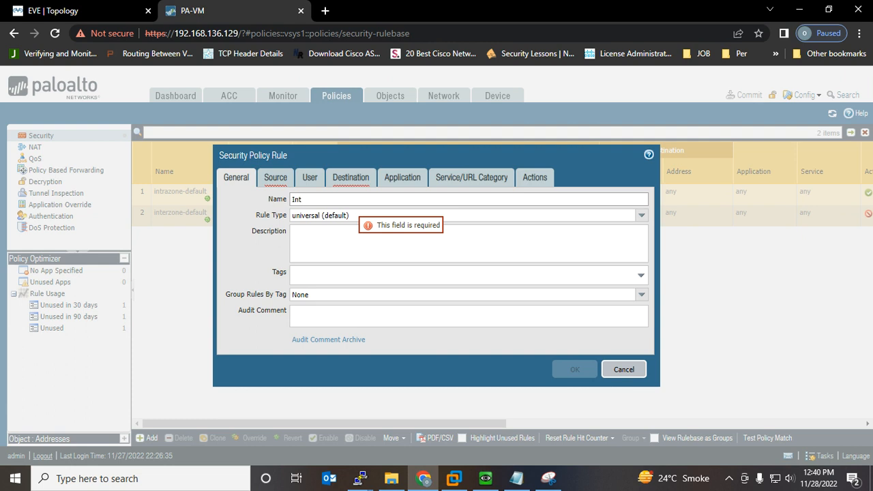
key(BackSpace)
text(side-to-Outside)
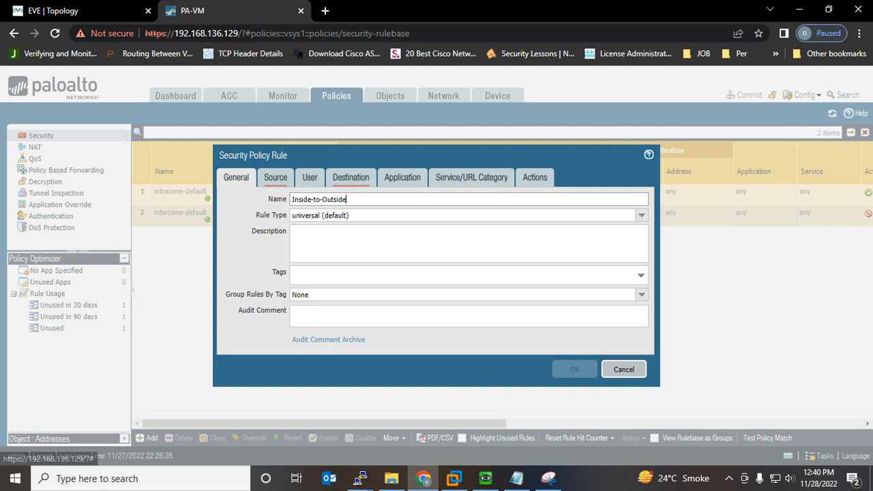
Step: Set the security rule's source zone to Inside and destination zone to Outside, and save the rule
click(275, 177)
click(239, 336)
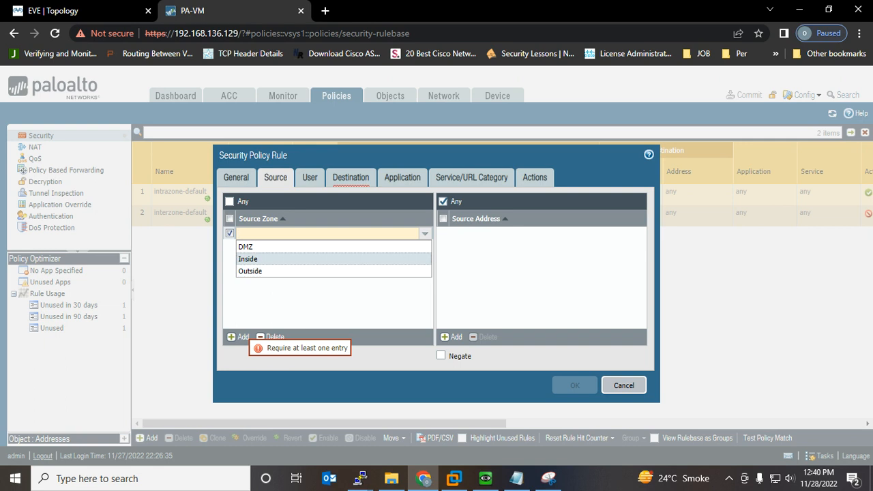
click(260, 258)
click(351, 178)
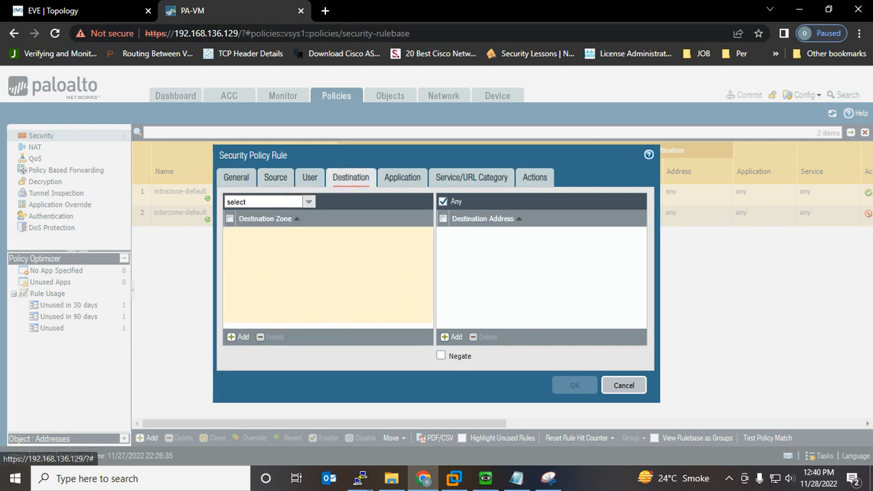
click(239, 336)
click(250, 271)
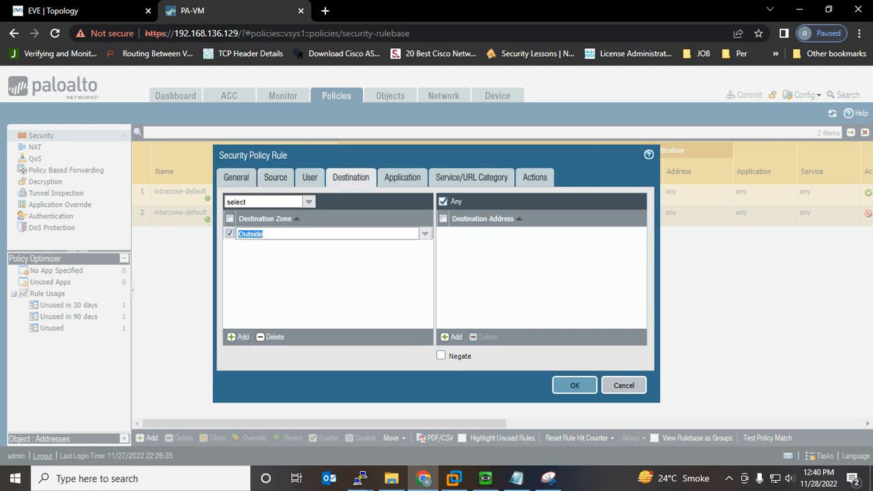
click(575, 385)
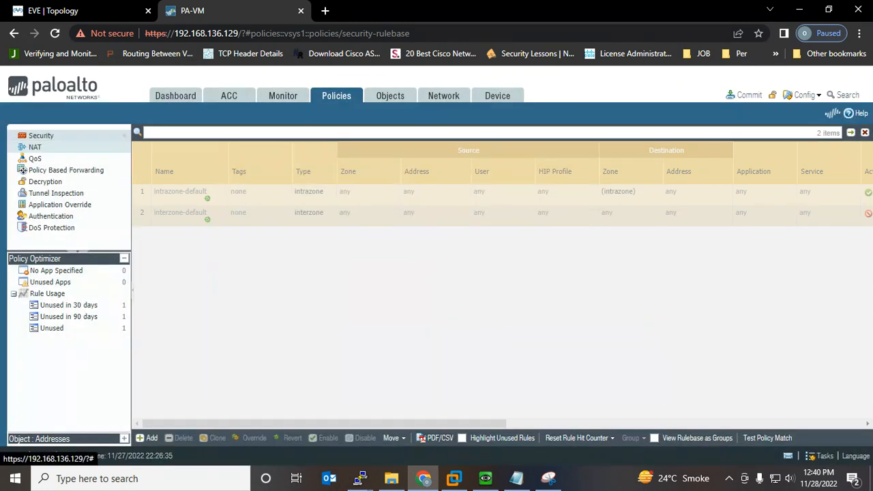
Step: Start a new NAT policy rule named NAT-In-Out and add Inside as the original packet's source zone
click(35, 146)
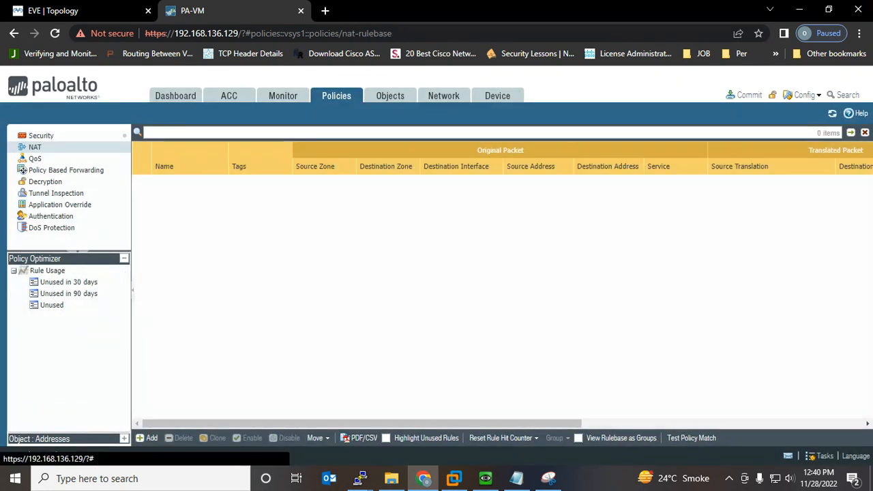
click(148, 438)
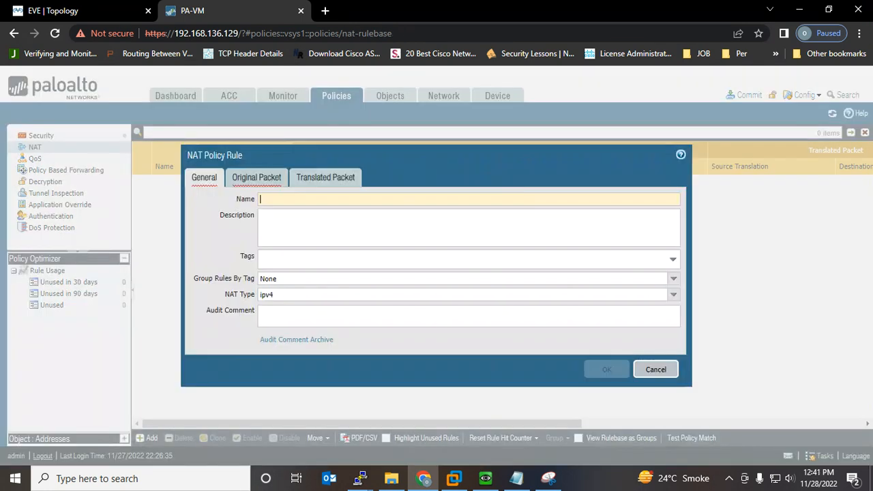
text(NAT-In-O)
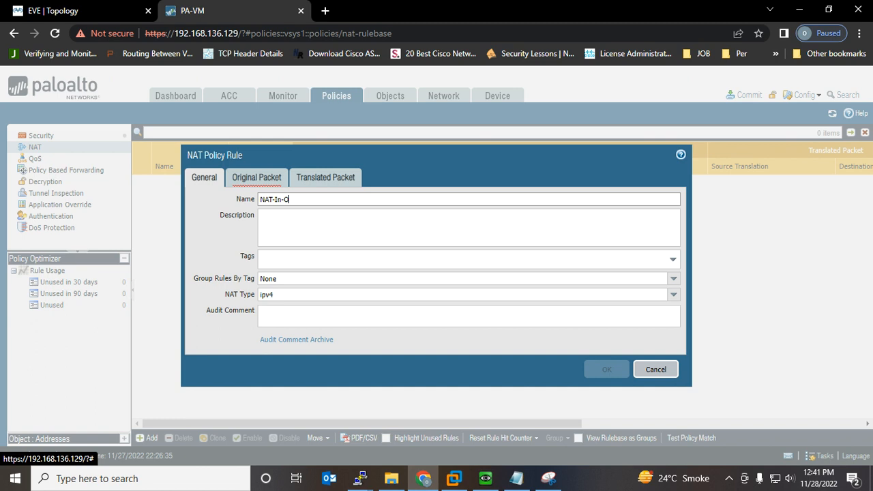
text(ut)
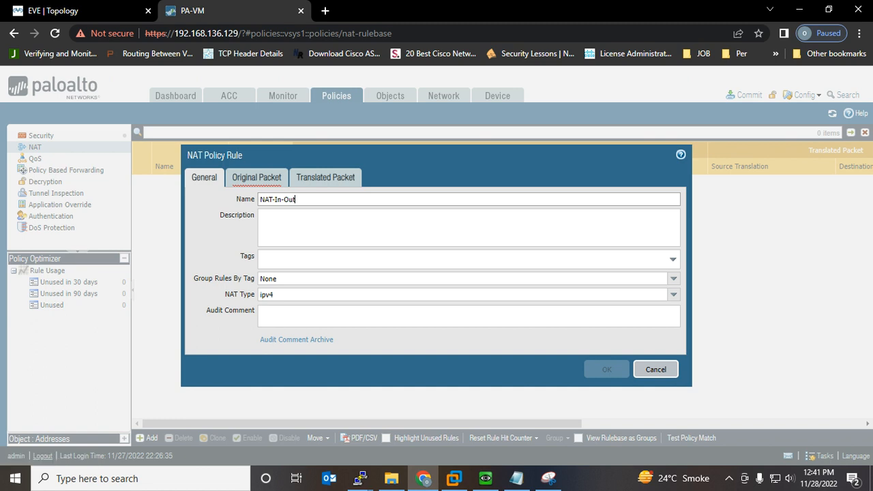
click(257, 178)
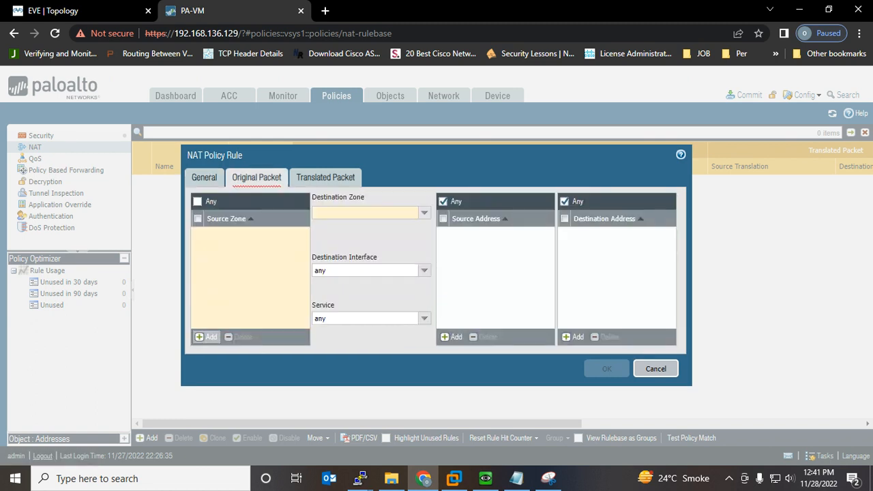
click(206, 337)
click(216, 258)
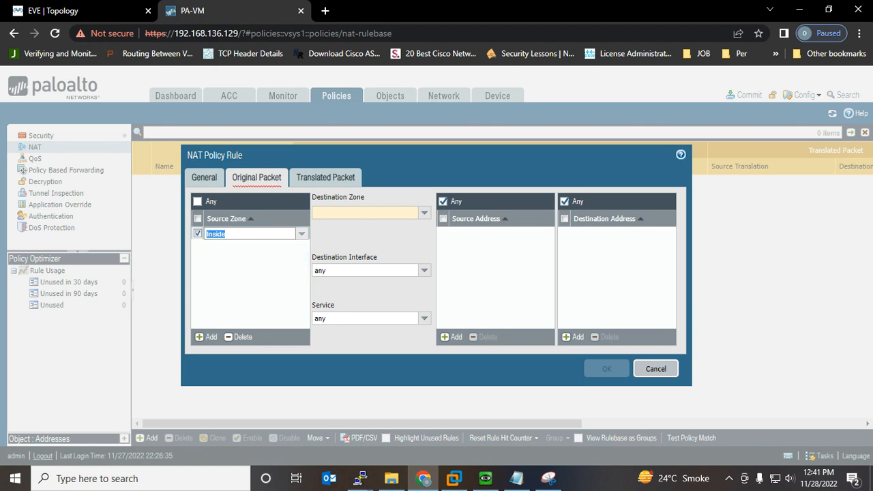
click(231, 266)
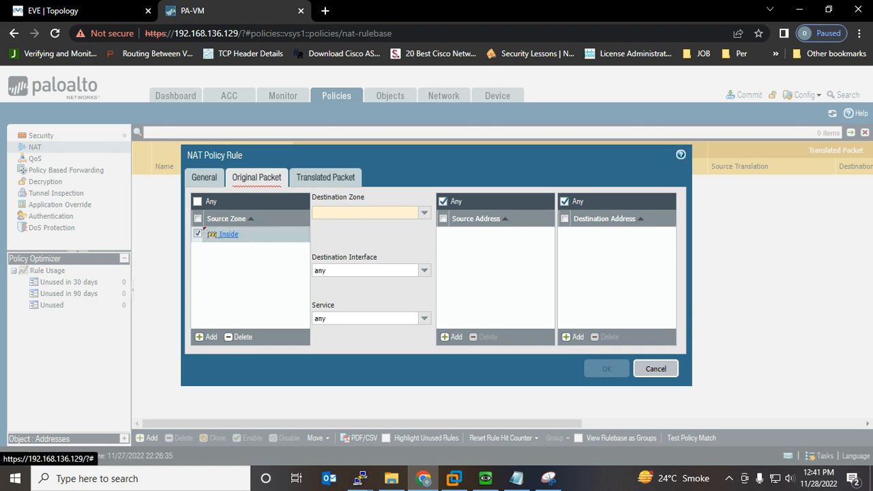
Step: Set the NAT rule's destination zone to Outside and its source address translation type to Dynamic IP And Port
click(424, 212)
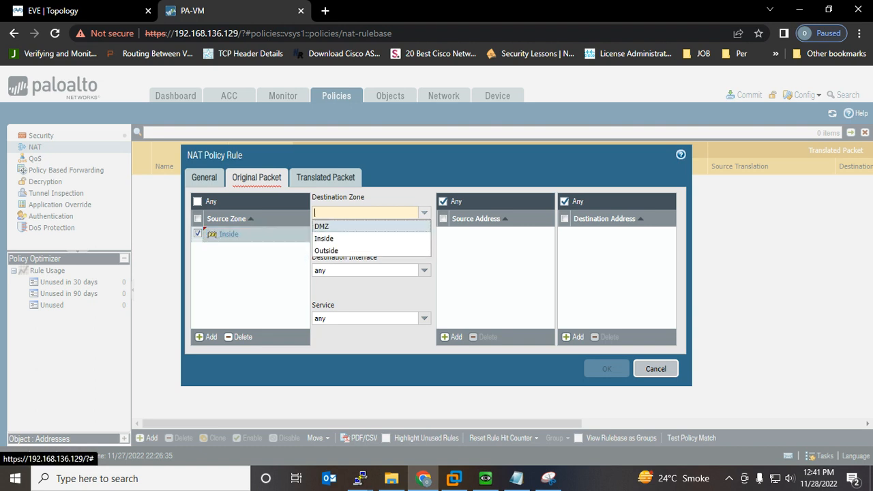
click(326, 251)
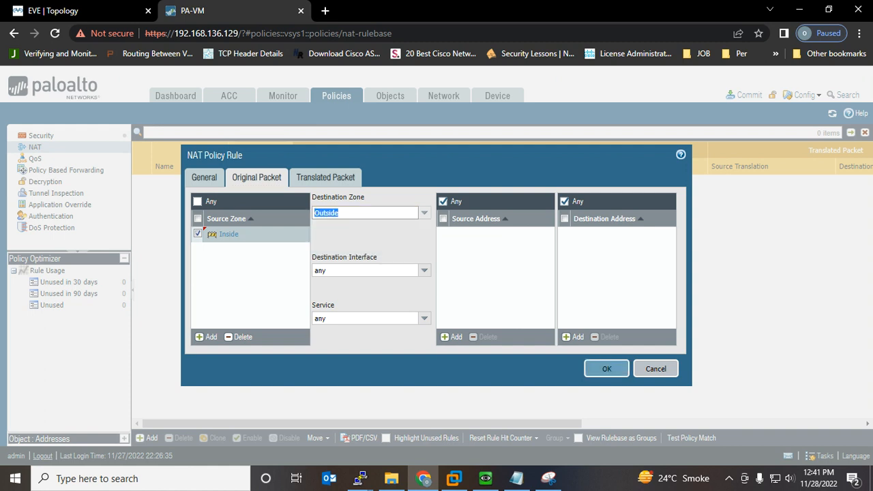
click(325, 176)
click(423, 213)
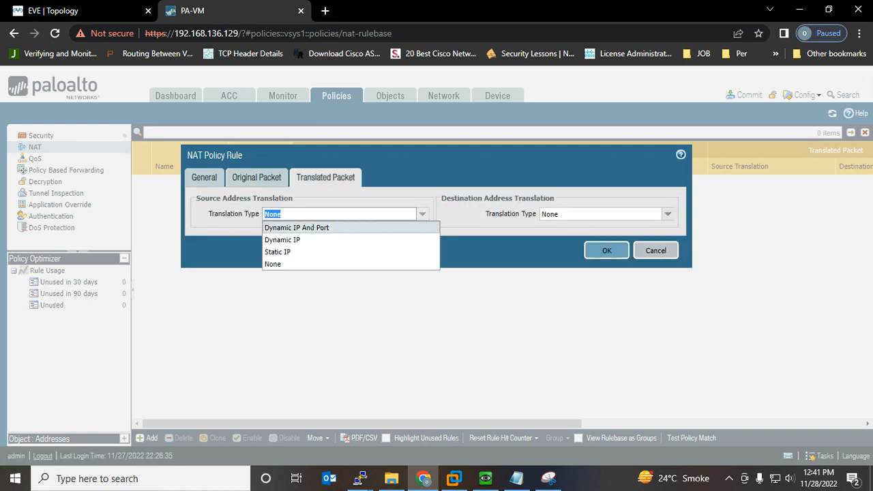
click(297, 227)
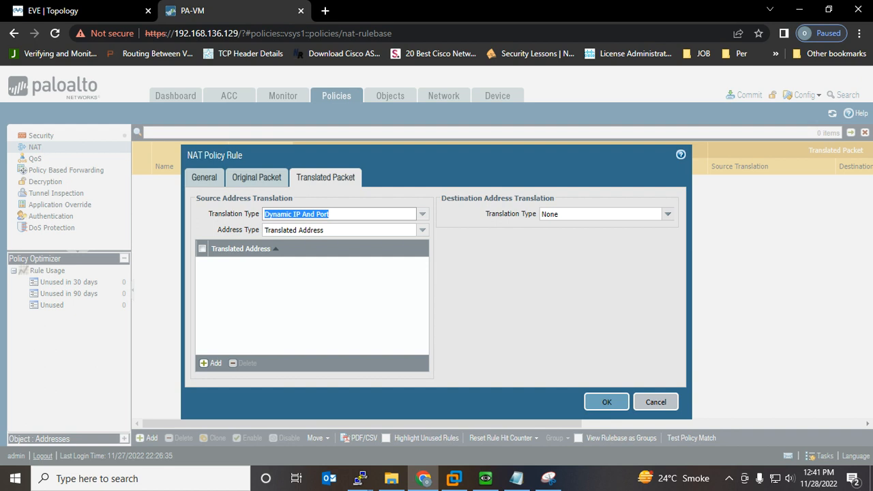
Step: Set the source translation's address type to Interface Address with interface ethernet1/2, checking the outside interface against the EVE topology
click(422, 230)
click(293, 256)
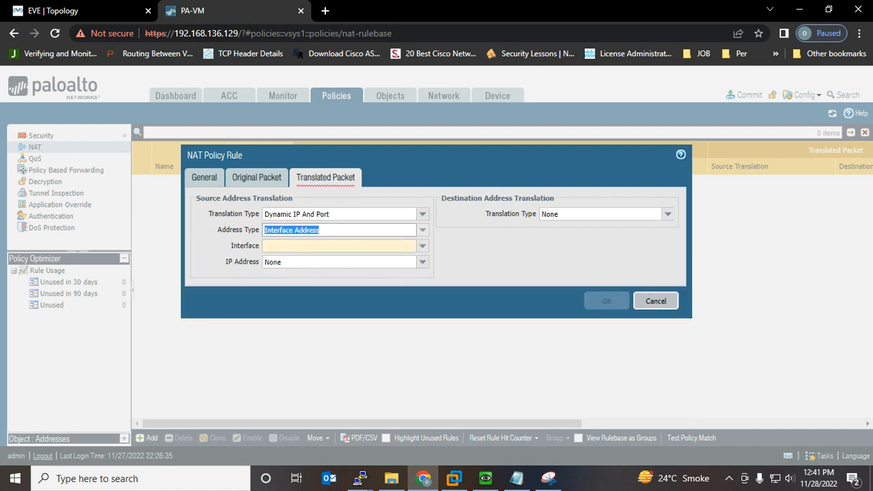
click(423, 246)
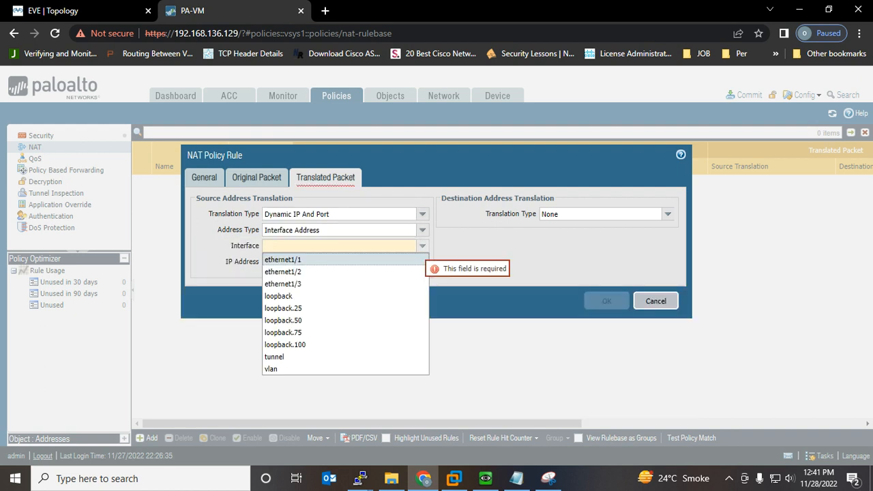
click(283, 272)
click(81, 11)
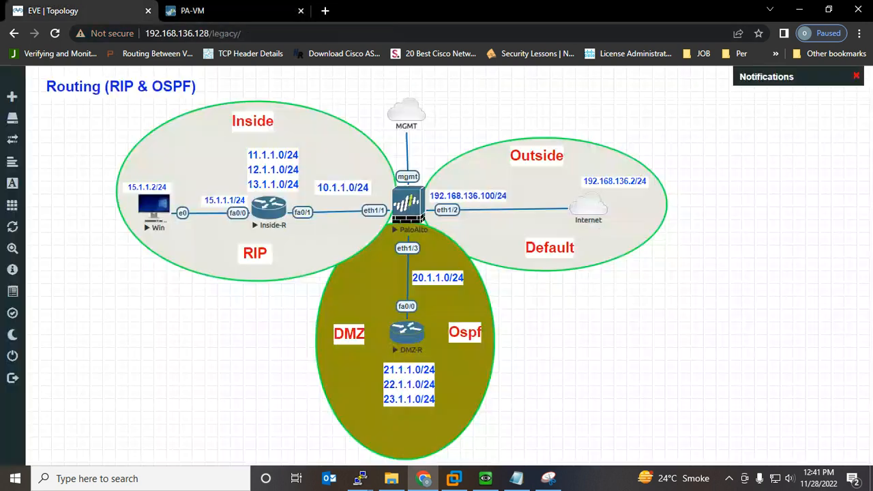
click(192, 11)
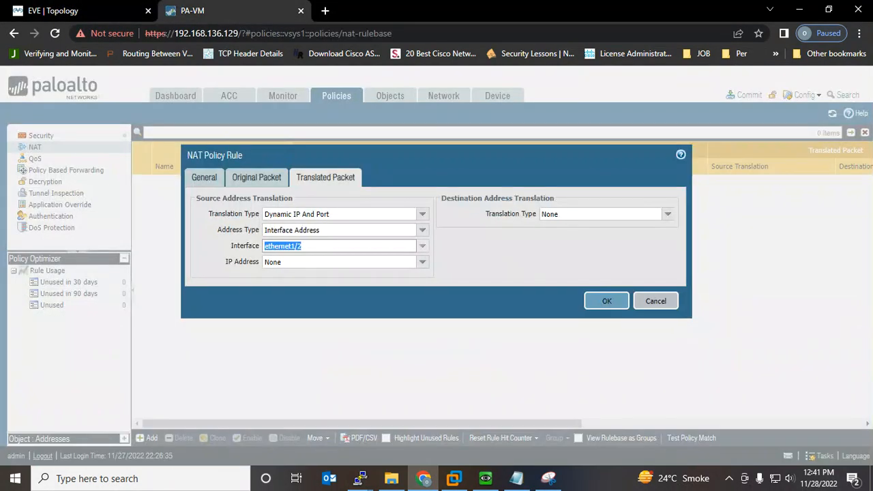
Step: Save the NAT rule with 192.168.136.100/24 as the translated IP address and commit all changes
click(423, 262)
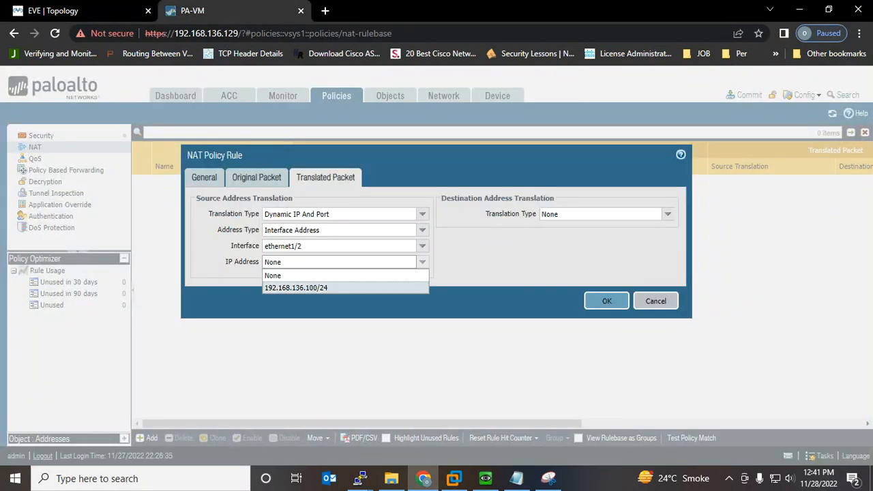
click(293, 289)
click(607, 301)
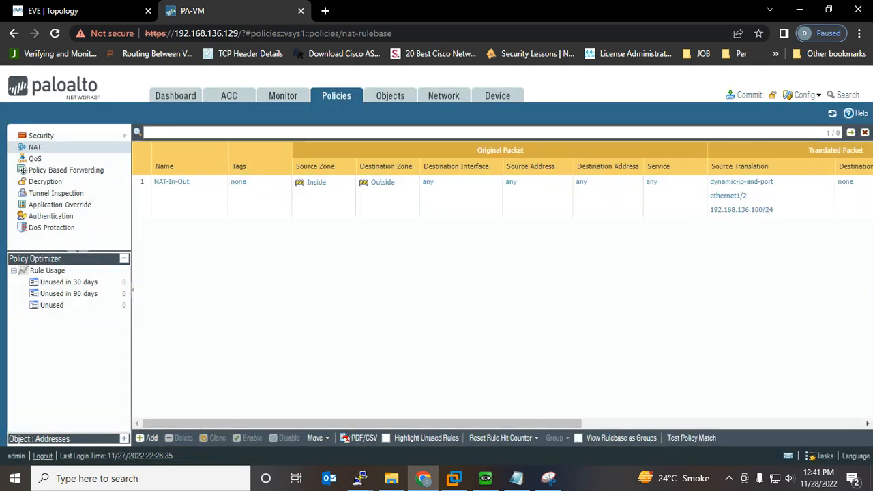
click(745, 95)
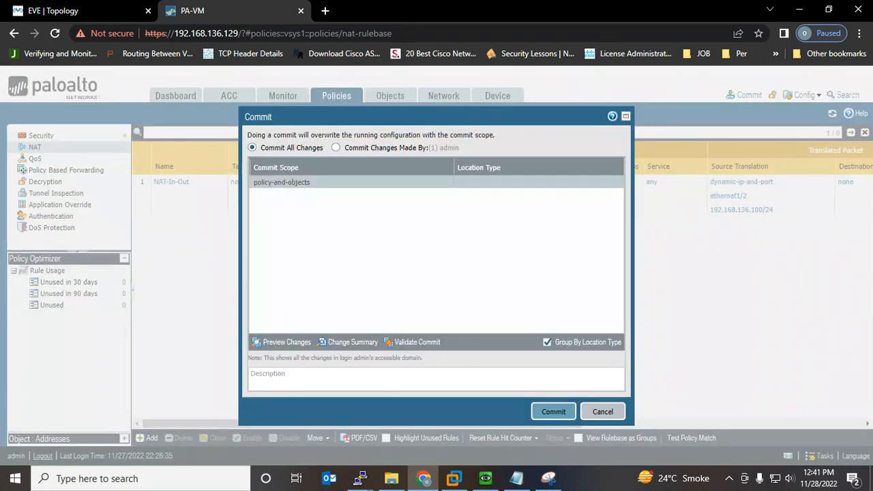
click(554, 411)
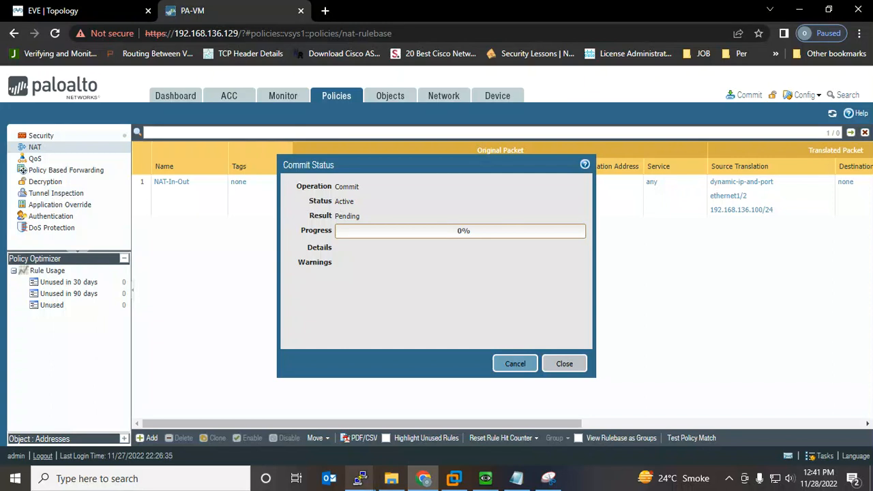
Step: Switch to the Inside-R console and try to ping 8.8.8.8 from source 15.1.1.1 with the -t option
mouse_move(360, 479)
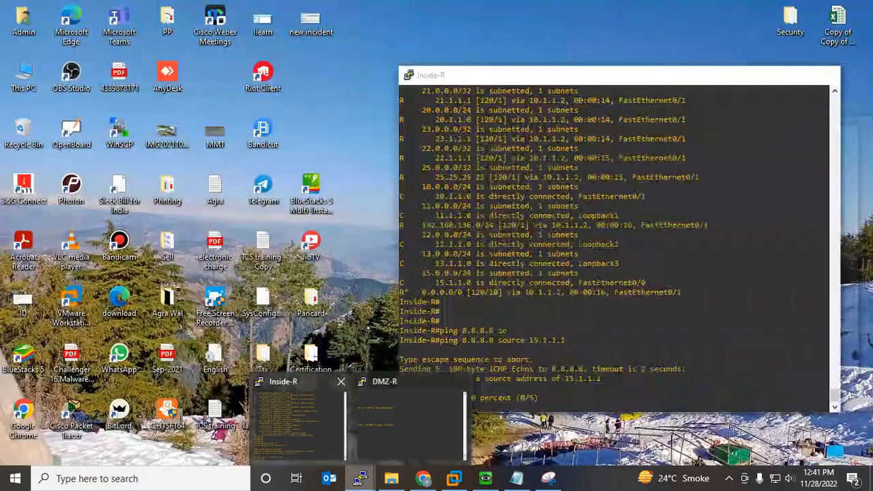
click(300, 424)
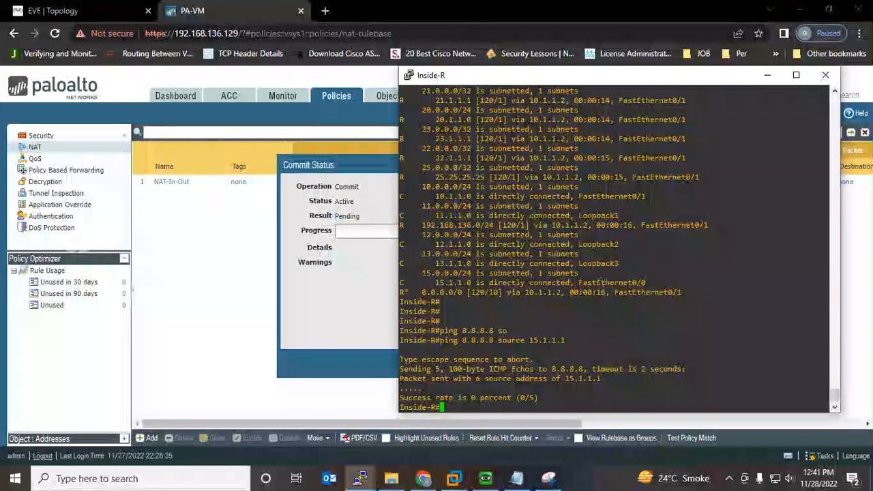
key(Up)
text(-)
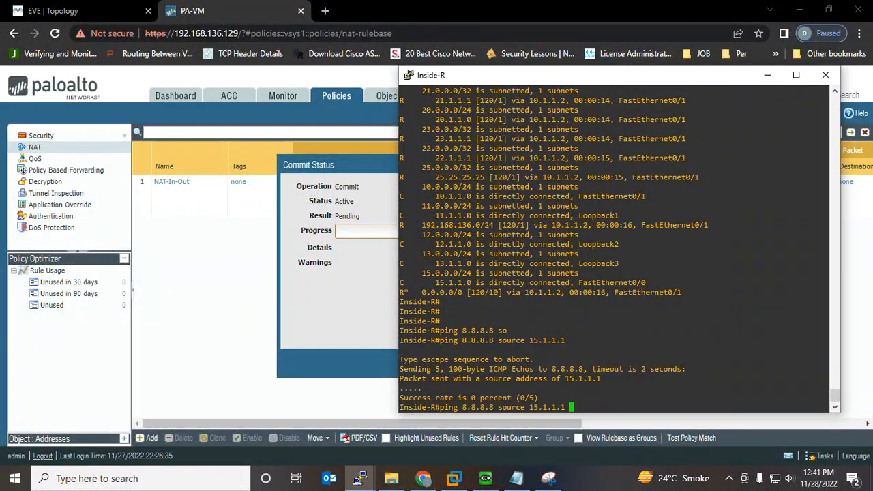
text(t)
key(Return)
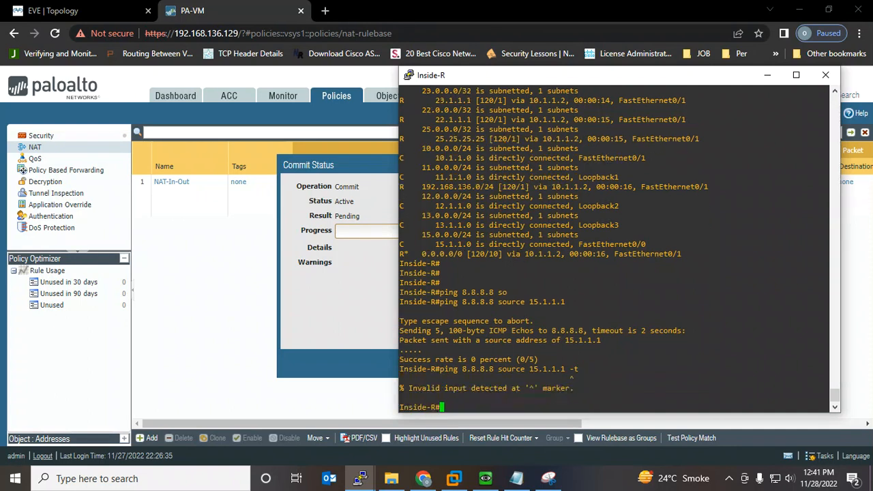
Step: Ping 8.8.8.8 from Inside-R with source 15.1.1.1 and a repeat count of 1000
key(Up)
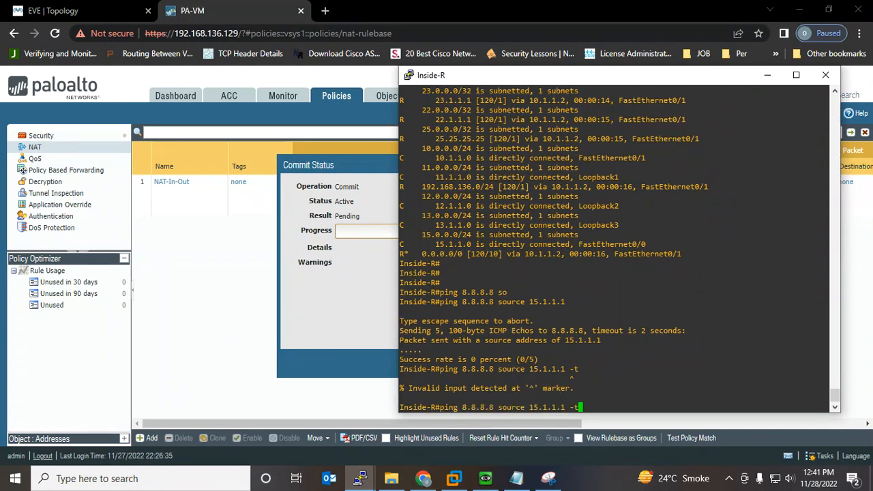
key(BackSpace)
key(BackSpace)
text(re)
key(Tab)
text(1000)
key(Return)
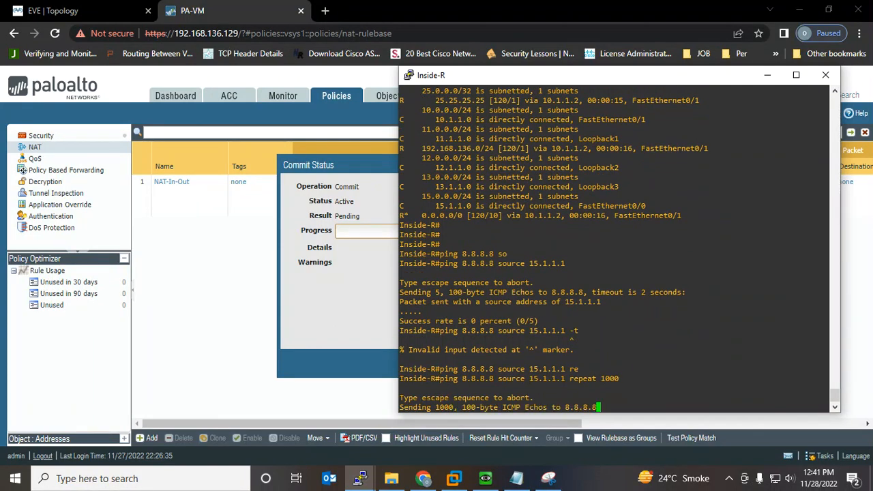
Step: Arrange the commit status dialog and the Inside-R console side by side and watch the commit and ping progress
drag(308, 165, 59, 154)
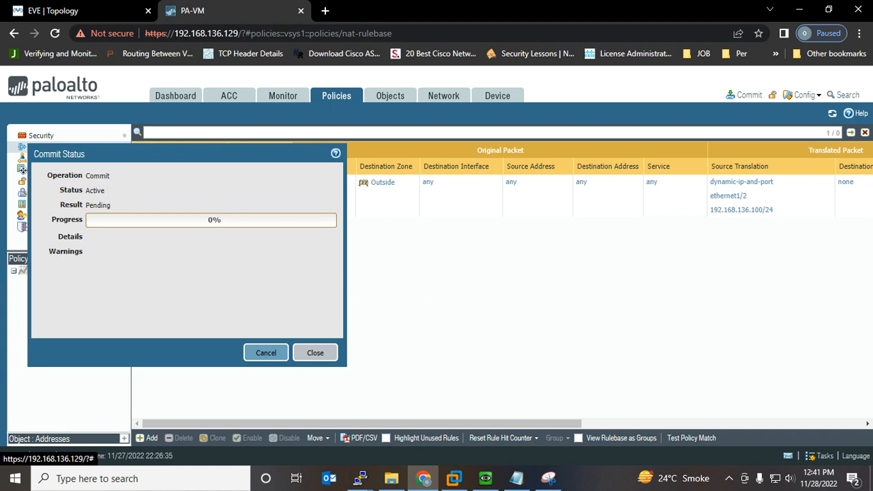
mouse_move(360, 479)
click(418, 422)
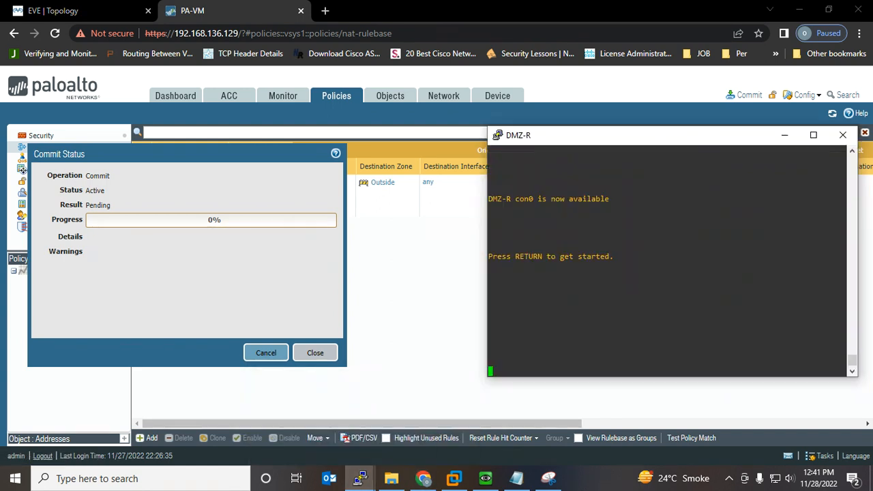
mouse_move(360, 478)
click(293, 419)
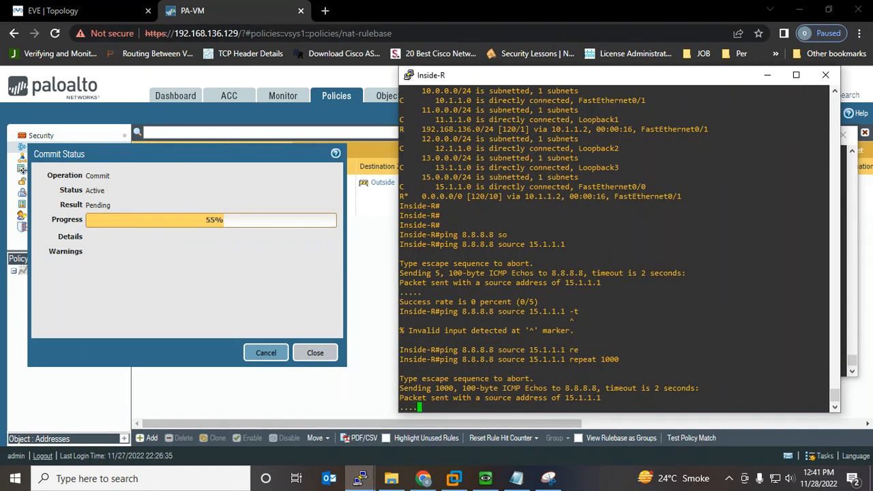
drag(555, 78, 585, 67)
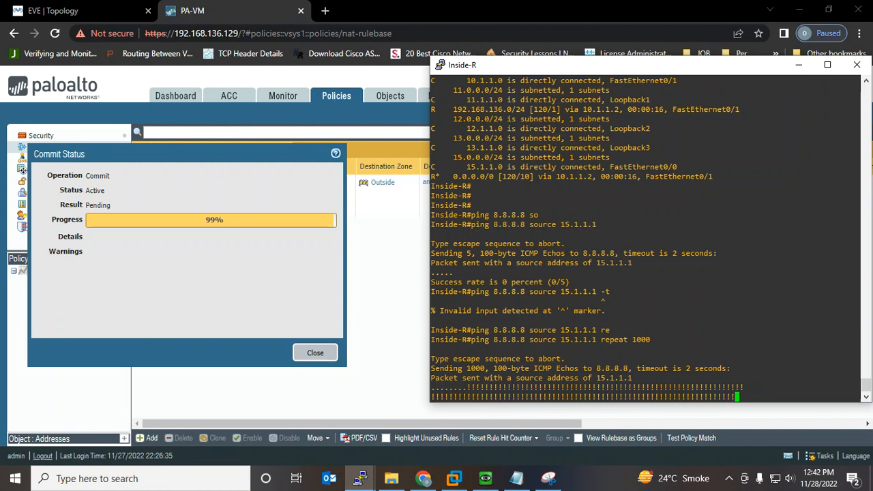
Step: Open the Win machine's console from the EVE topology, log in with the account password, and place its window beside the diagram
click(75, 10)
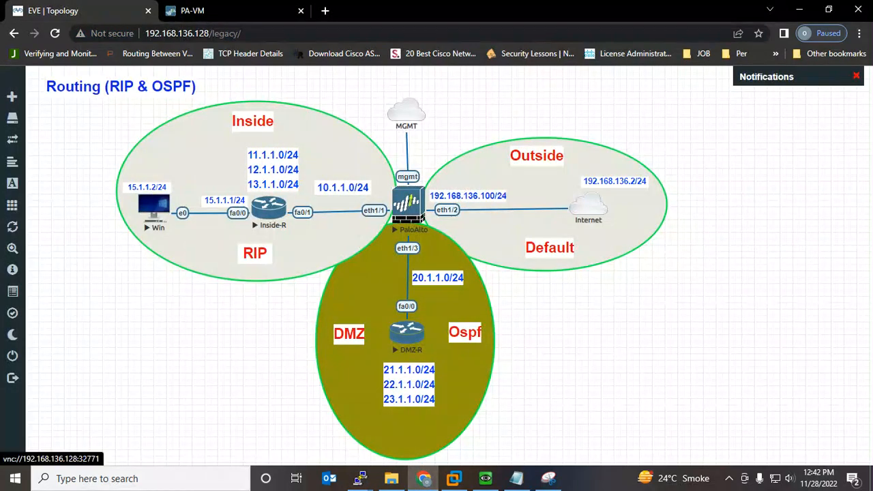
click(154, 205)
click(455, 121)
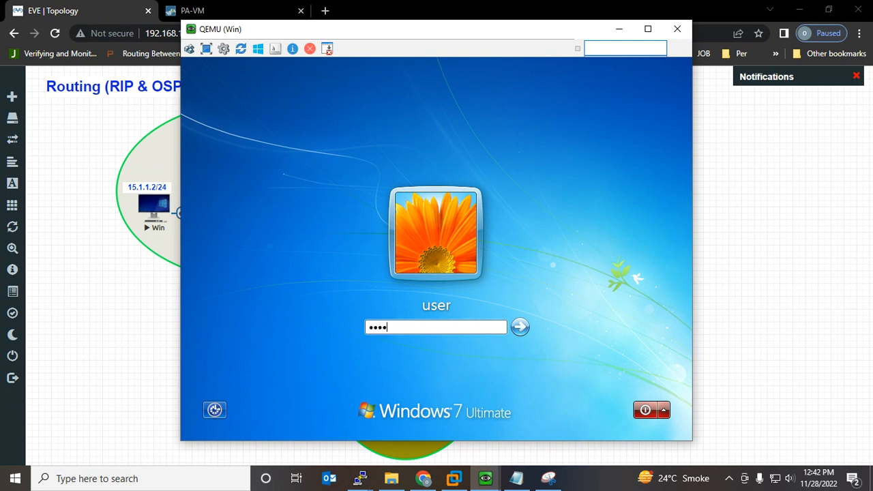
key(Return)
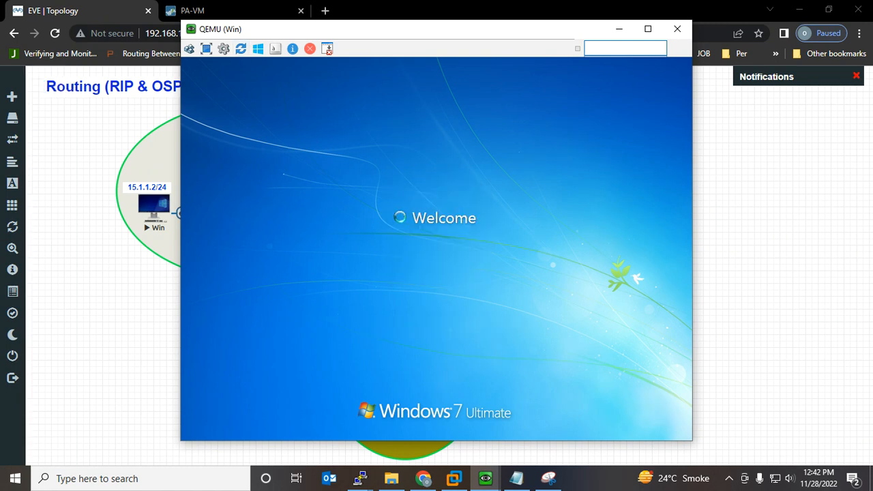
drag(561, 29, 619, 31)
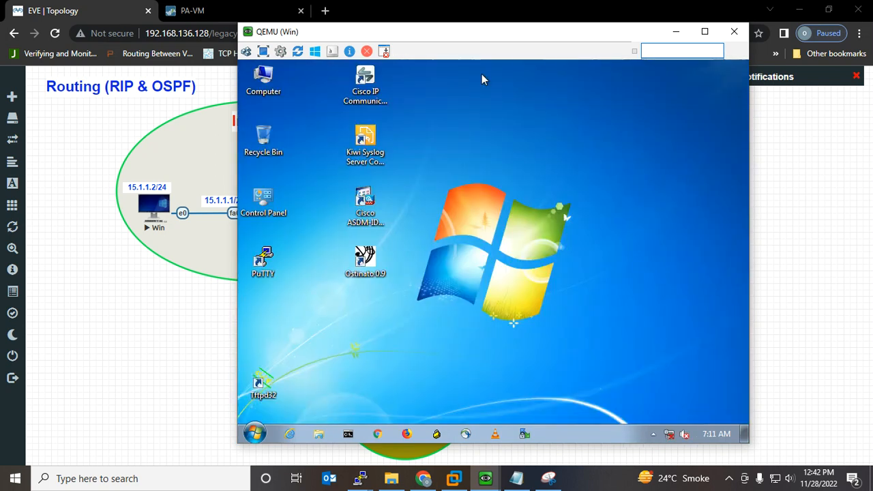
drag(465, 38, 566, 37)
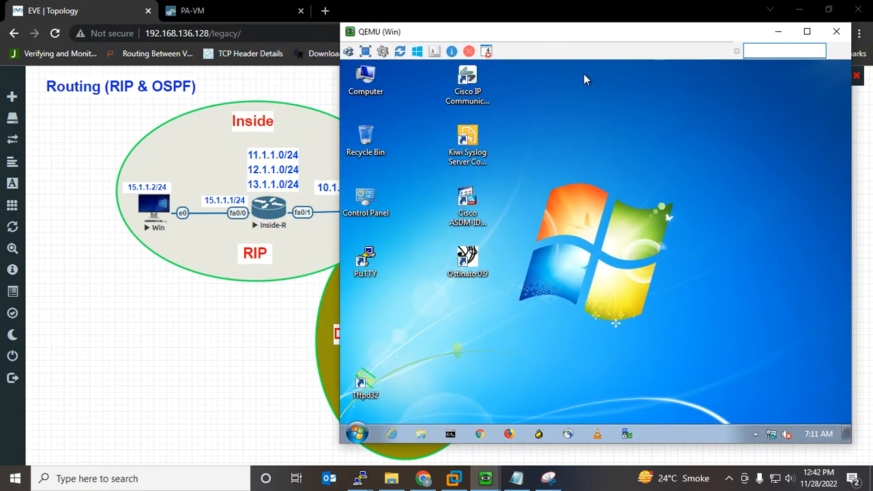
Step: Open the Internet Protocol Version 4 (TCP/IPv4) properties of Local Area Connection on the Windows 7 machine
right_click(773, 438)
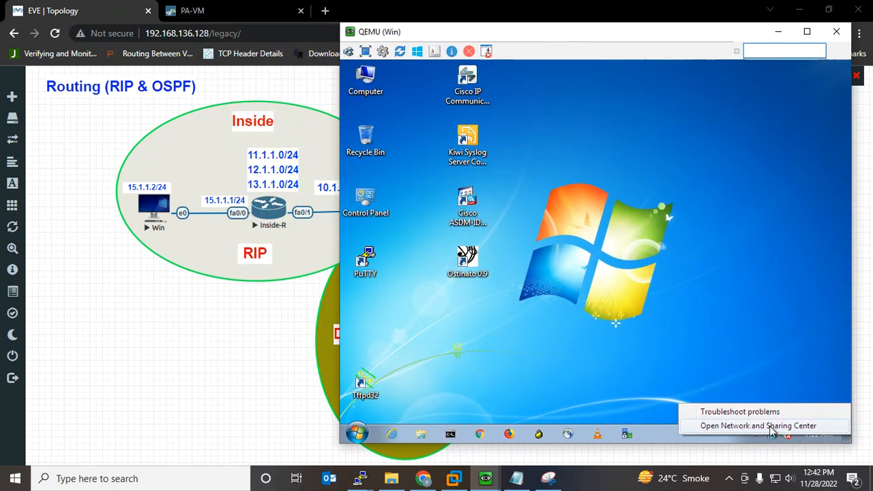
click(773, 428)
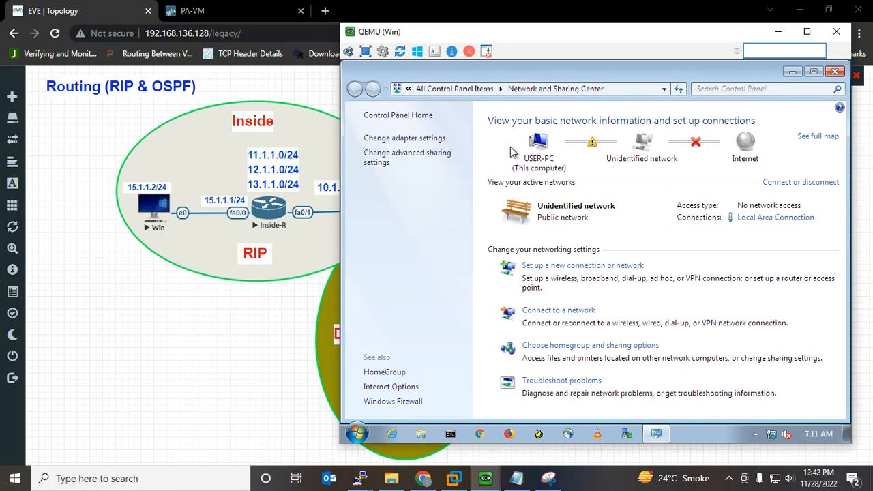
click(405, 137)
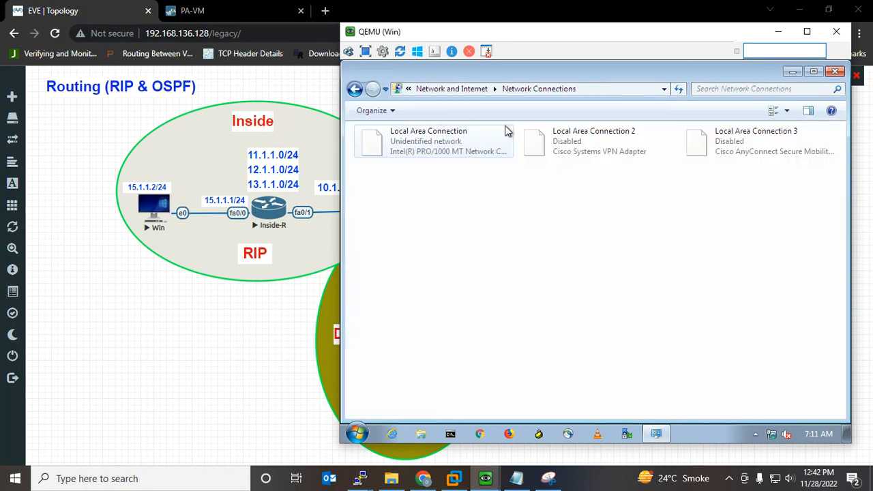
right_click(391, 141)
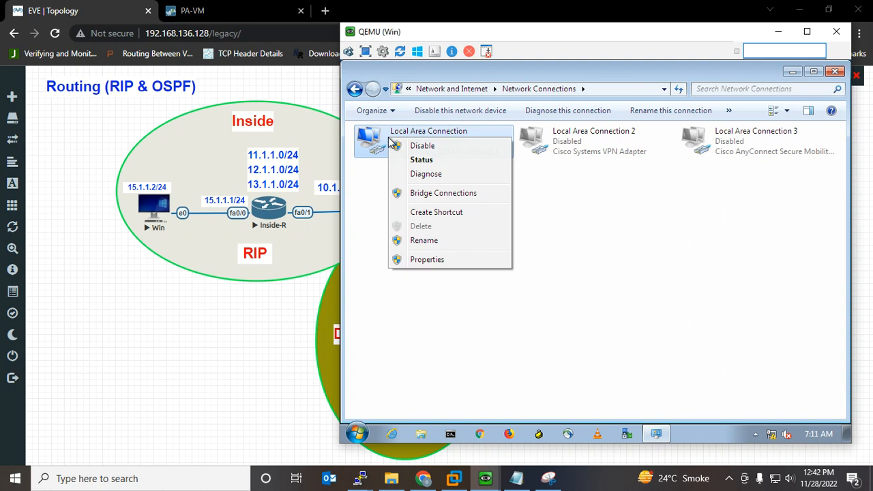
click(441, 260)
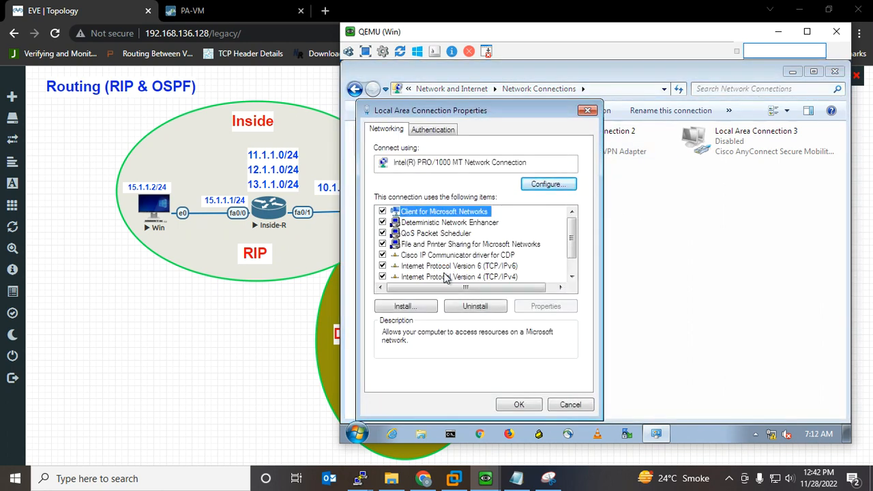
double_click(444, 277)
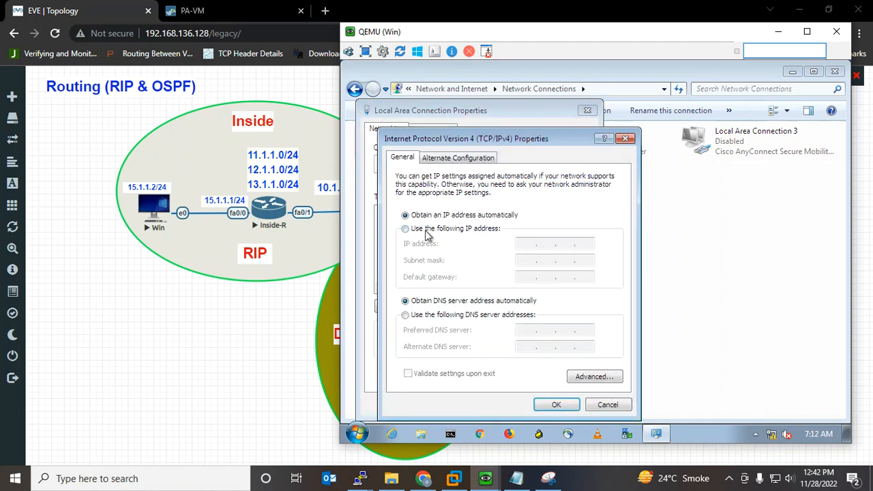
Step: Assign the connection the static IP address 15.1.1.2 with subnet mask 255.255.255.0
click(426, 232)
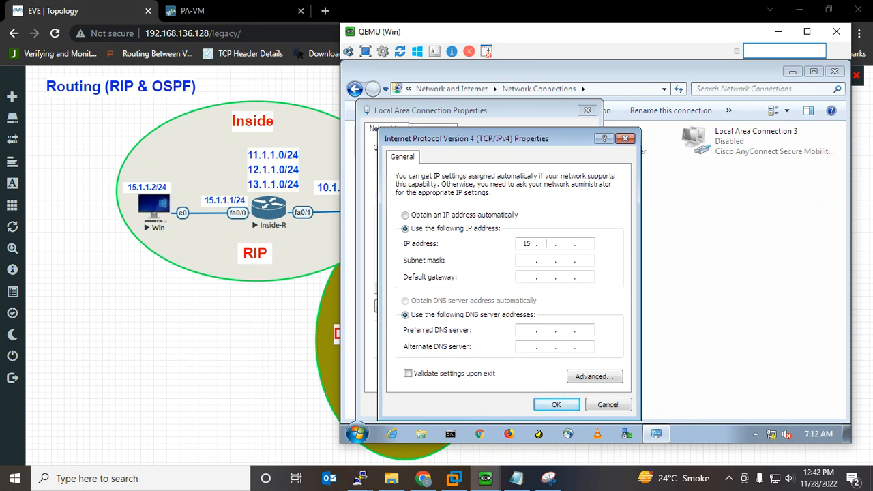
text(2)
key(Tab)
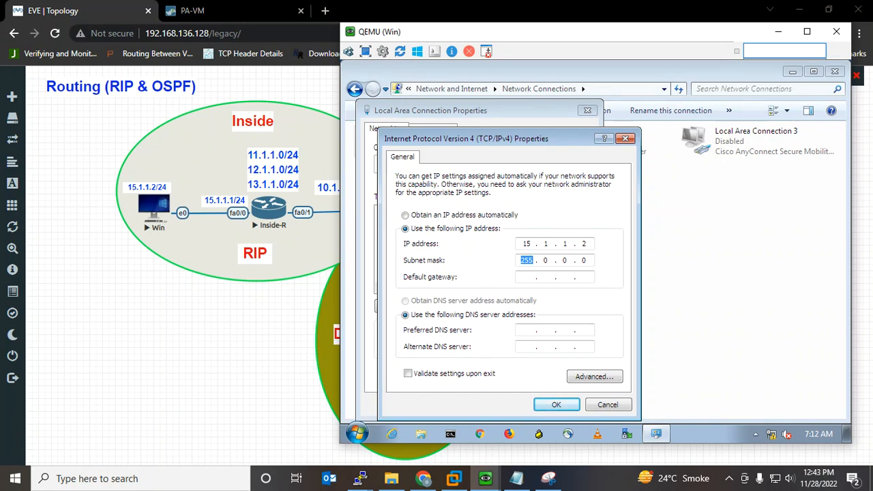
text(255 . 255 . 255)
key(Tab)
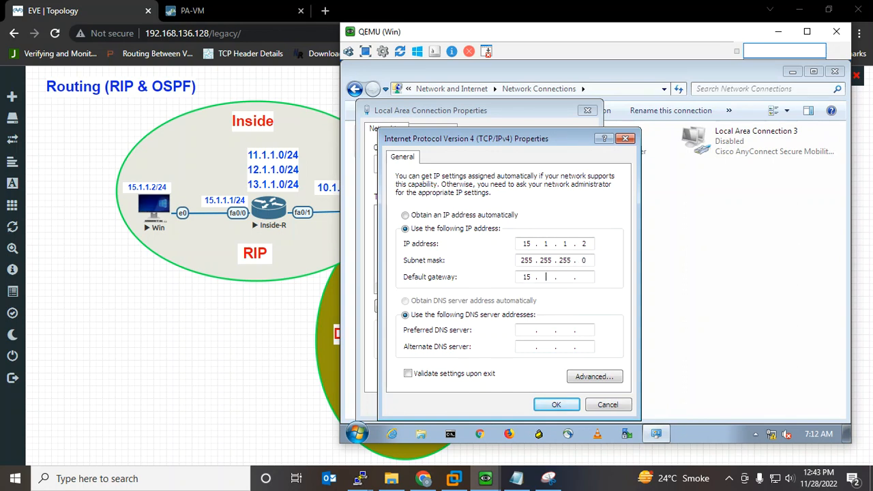
Step: Set the default gateway to Inside-R's address 15.1.1.1 and the preferred DNS server to 8.8.8.8, and apply the connection properties
key(Tab)
key(Tab)
text(8 . 8 . 8 .)
click(559, 406)
click(520, 404)
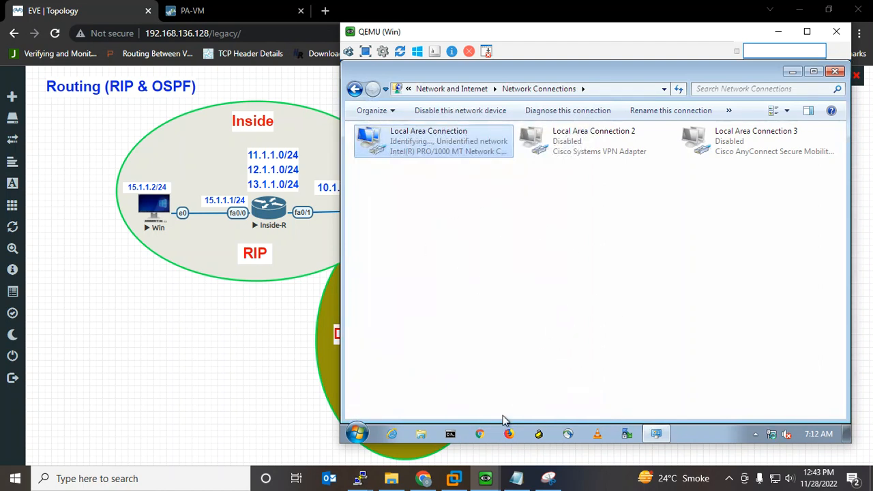
Step: Open Chrome on the Windows client and search for "google" to test internet access
click(479, 434)
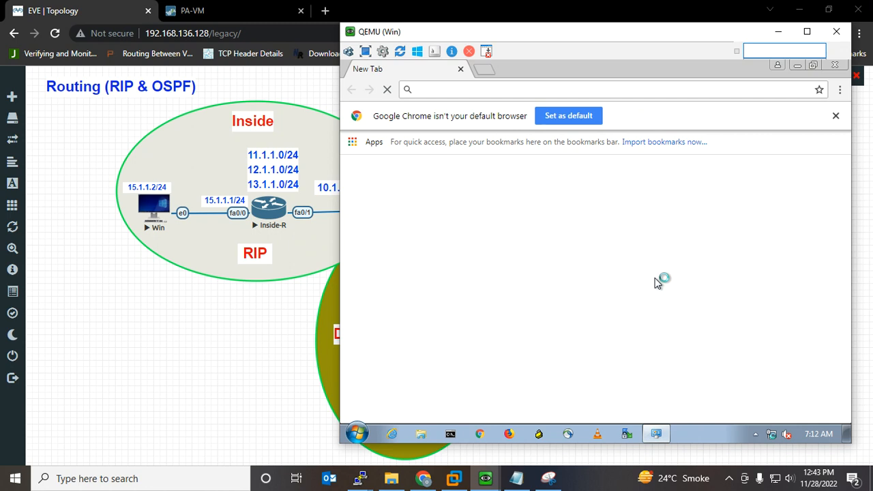
click(492, 88)
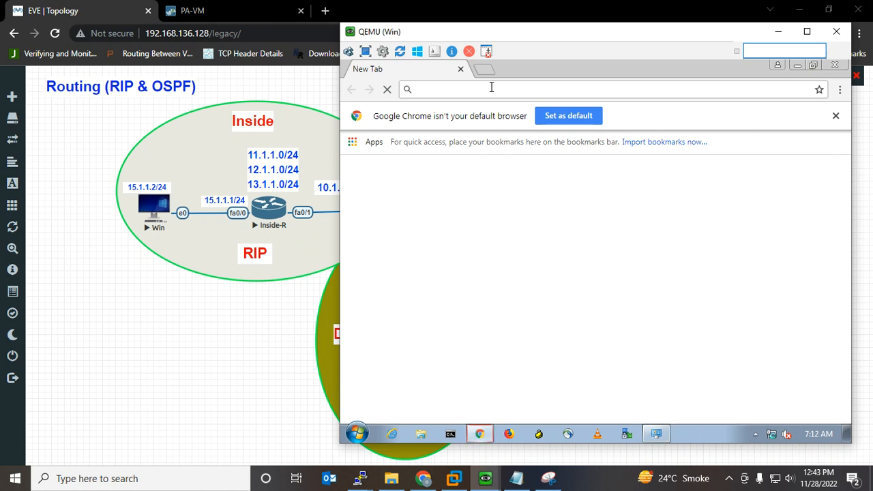
text(google)
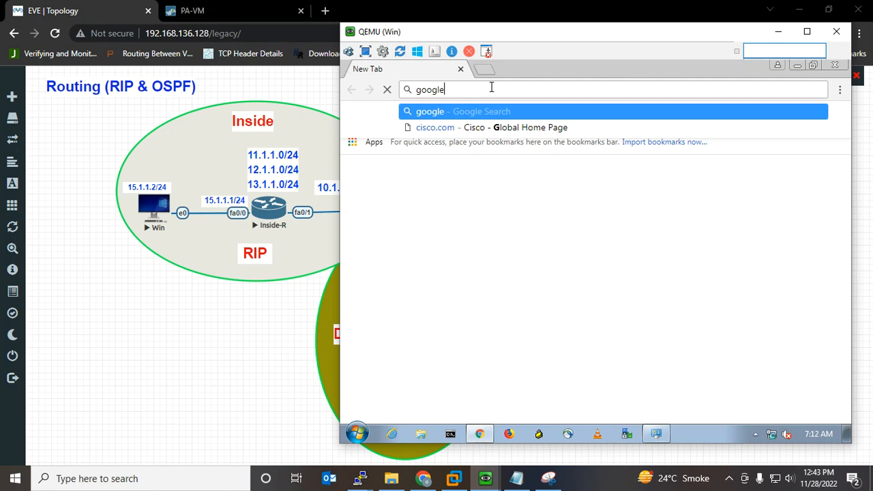
key(Return)
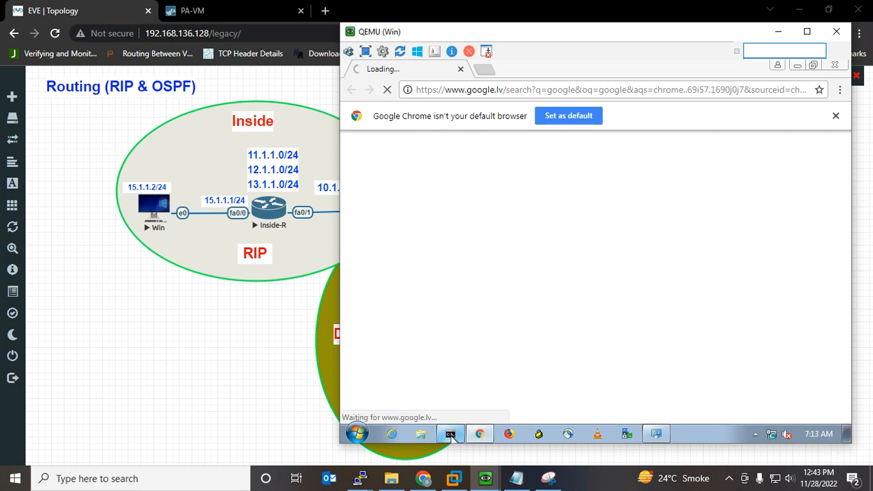
Step: Ping 8.8.8.8 from the Windows client's Command Prompt and minimize that window to return to Chrome
click(451, 436)
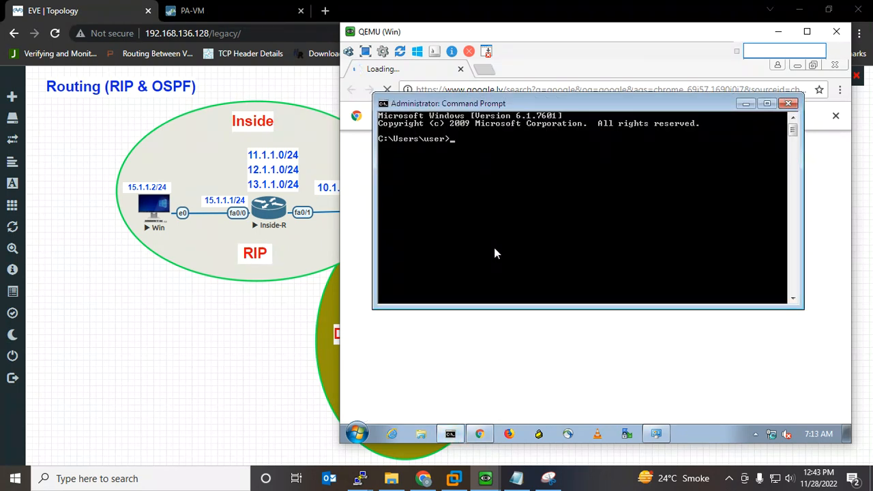
text(ping 8.8.8.8)
key(Return)
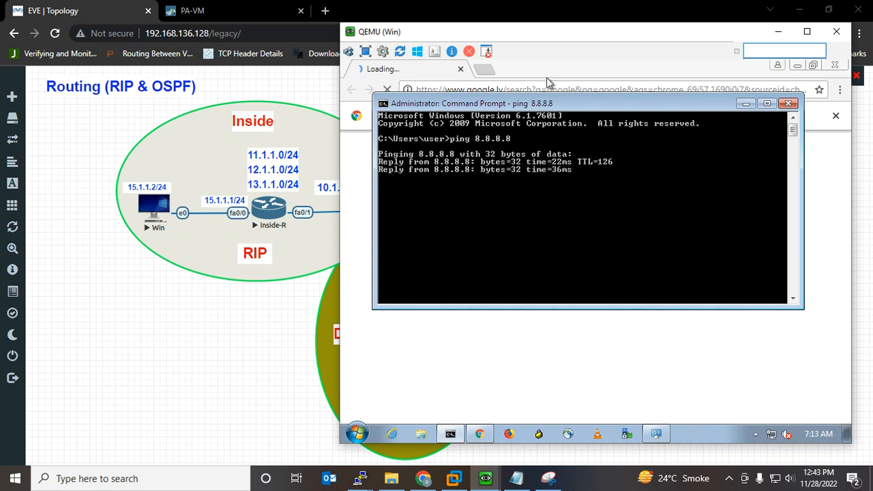
click(746, 103)
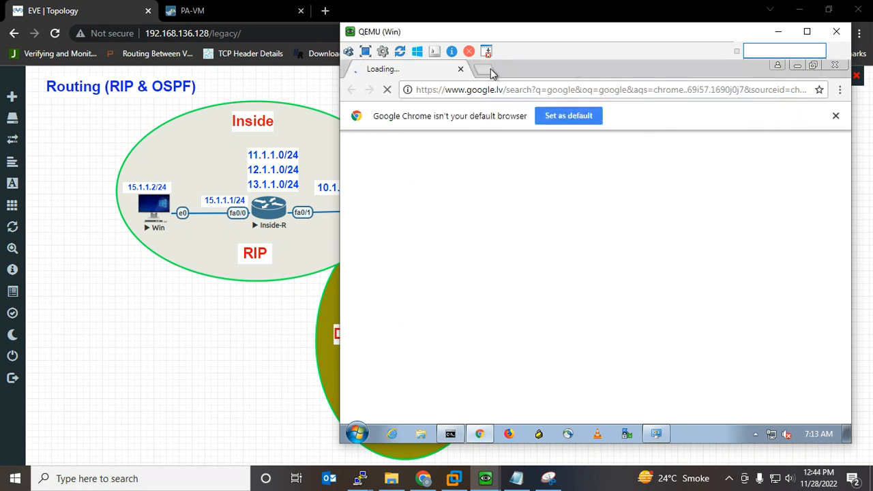
Step: Search for "facebook" in a new Chrome tab and go back to the first tab
click(483, 70)
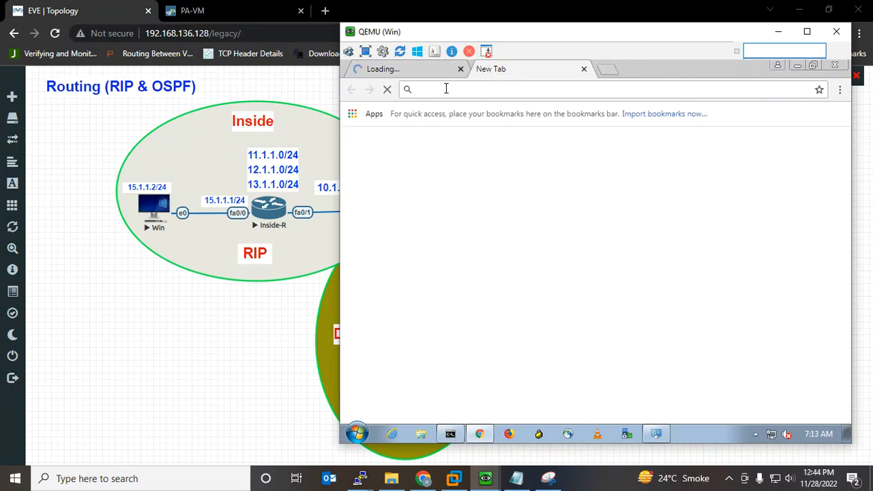
text(facebook)
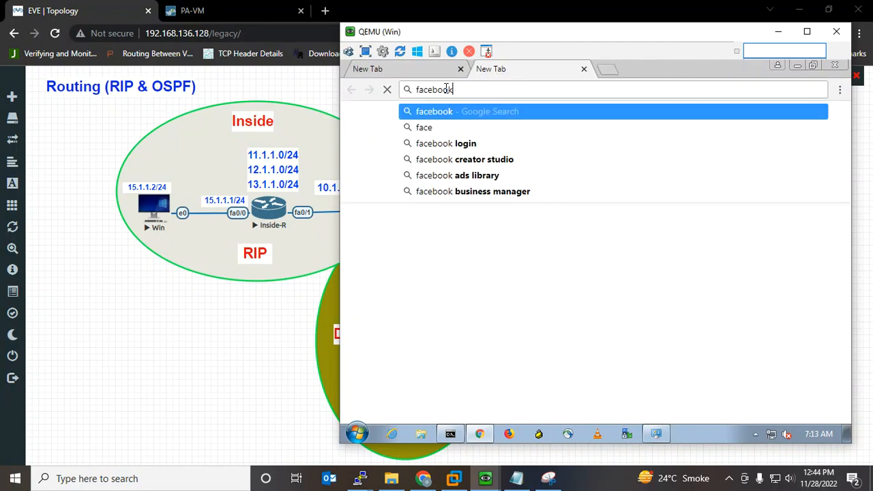
key(Return)
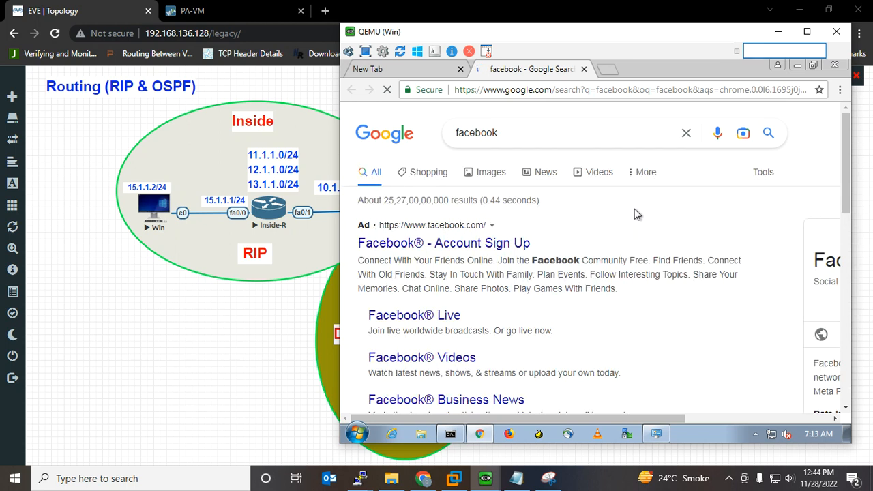
click(403, 71)
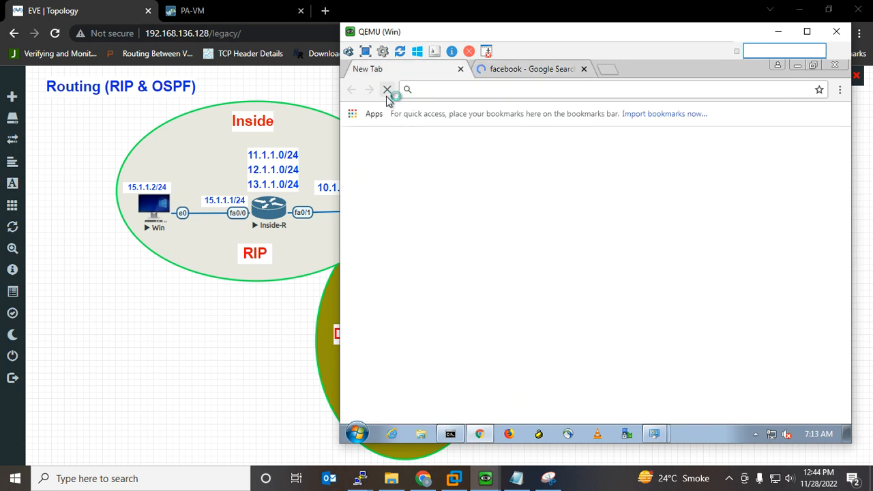